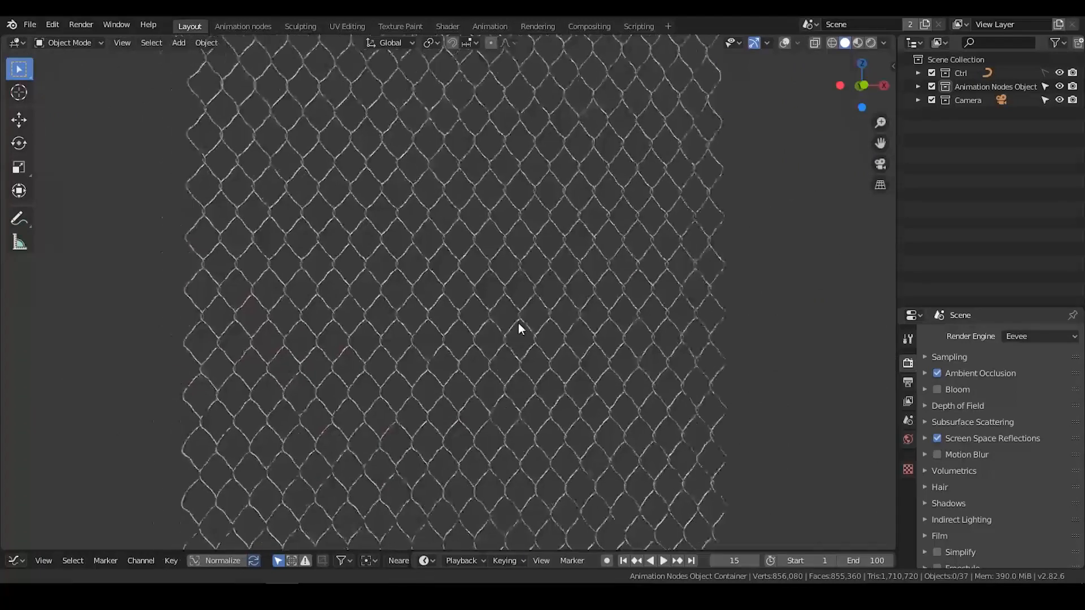
Show the Animation Nodes viewport inputs and set the fence's Bevel Depth to 2.35
scroll(518, 324, "down", 2)
key("n")
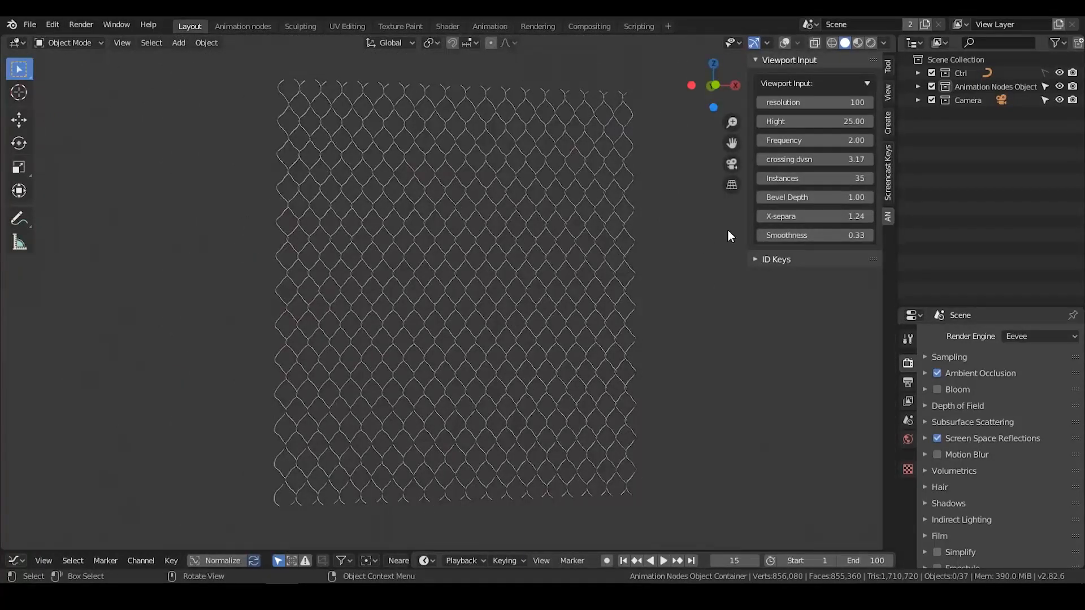
scroll(568, 285, "down", 1)
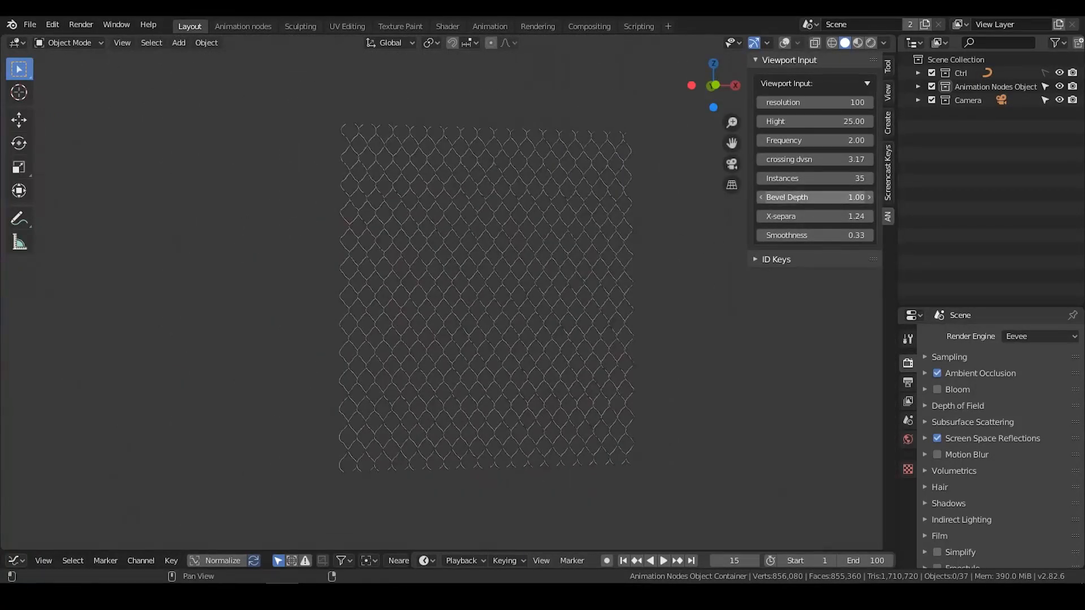
left_click_drag(810, 197, 860, 197)
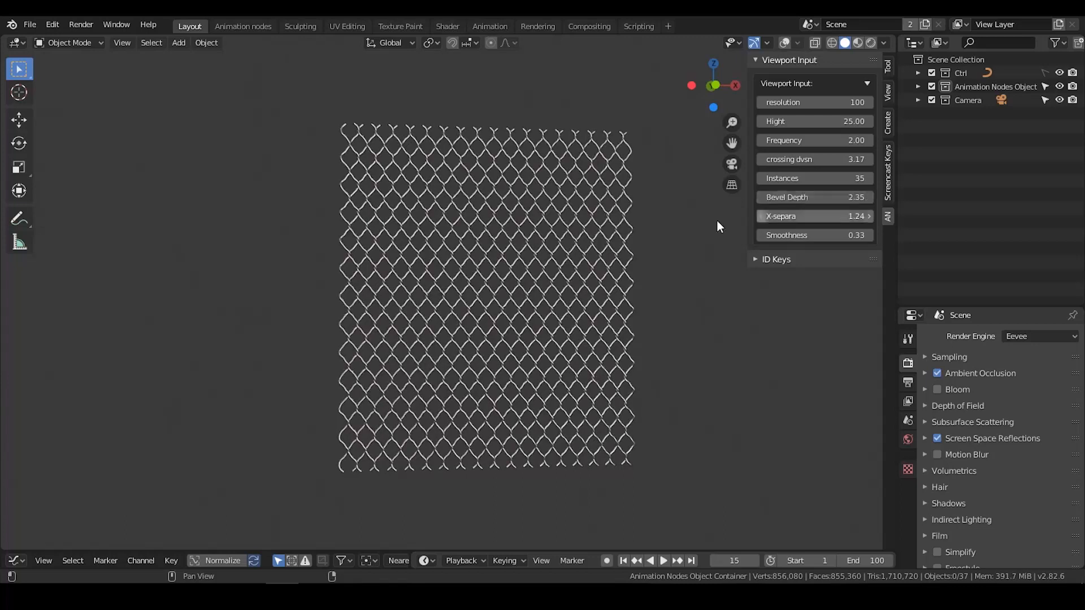
Try a fence Hight of 34.72 and set it back to 25
left_click_drag(813, 121, 842, 121)
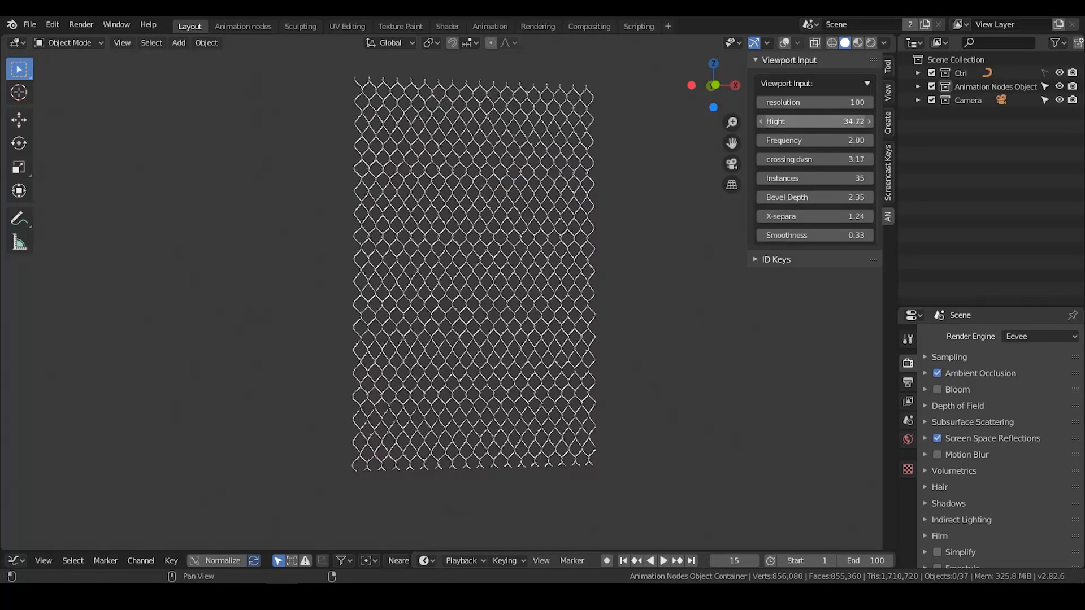
left_click(811, 123)
key("Return")
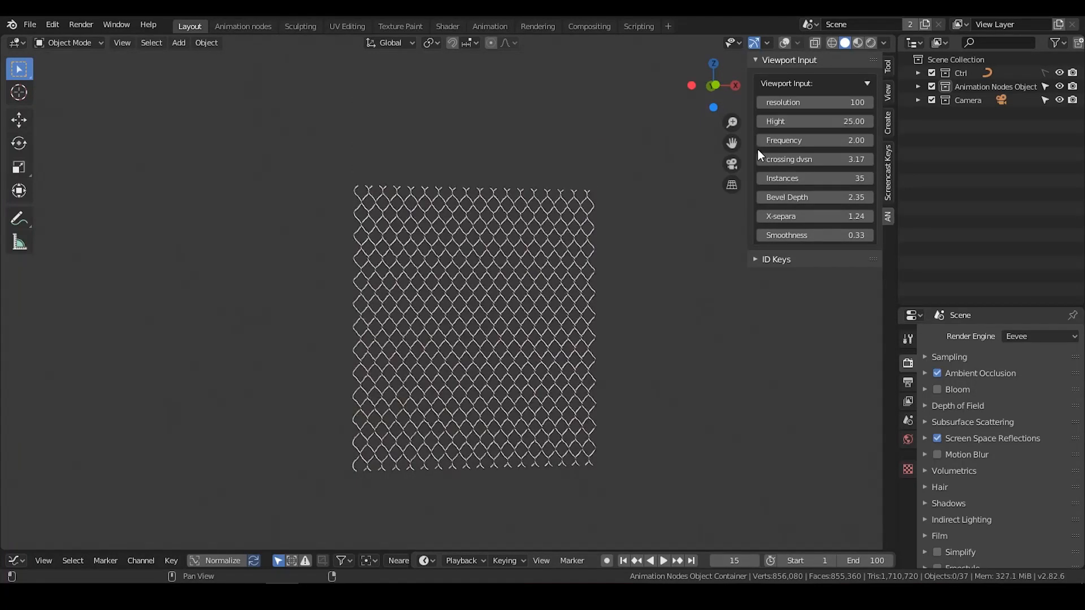
Widen the fence by setting Instances to 60, and reduce the value to 45
left_click(797, 179)
type("60")
key("Return")
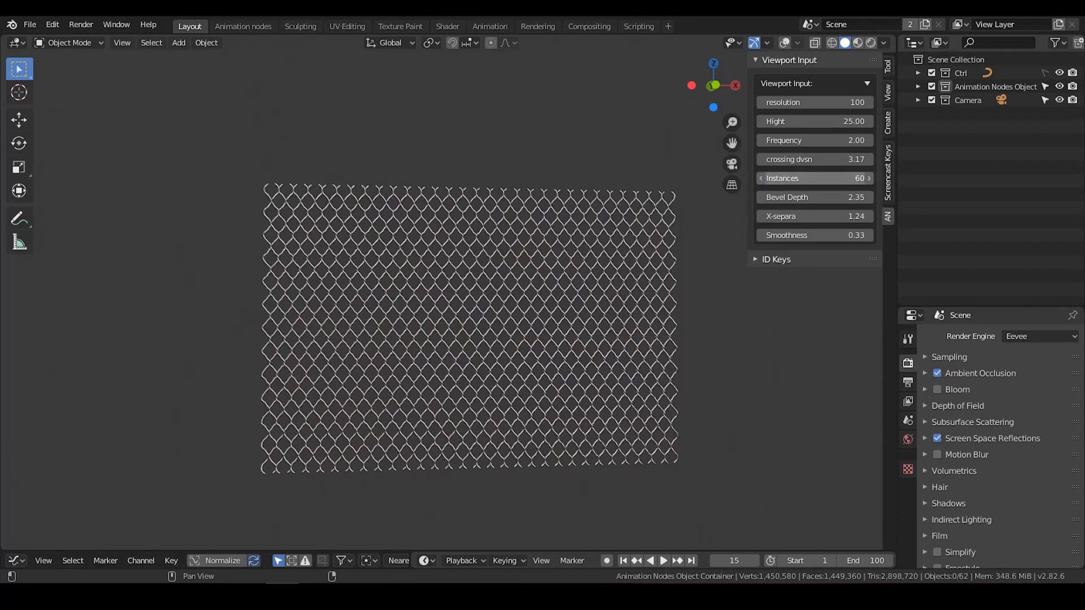
mouse_move(814, 179)
left_mouse_down()
mouse_move(835, 178)
mouse_move(806, 178)
left_mouse_up()
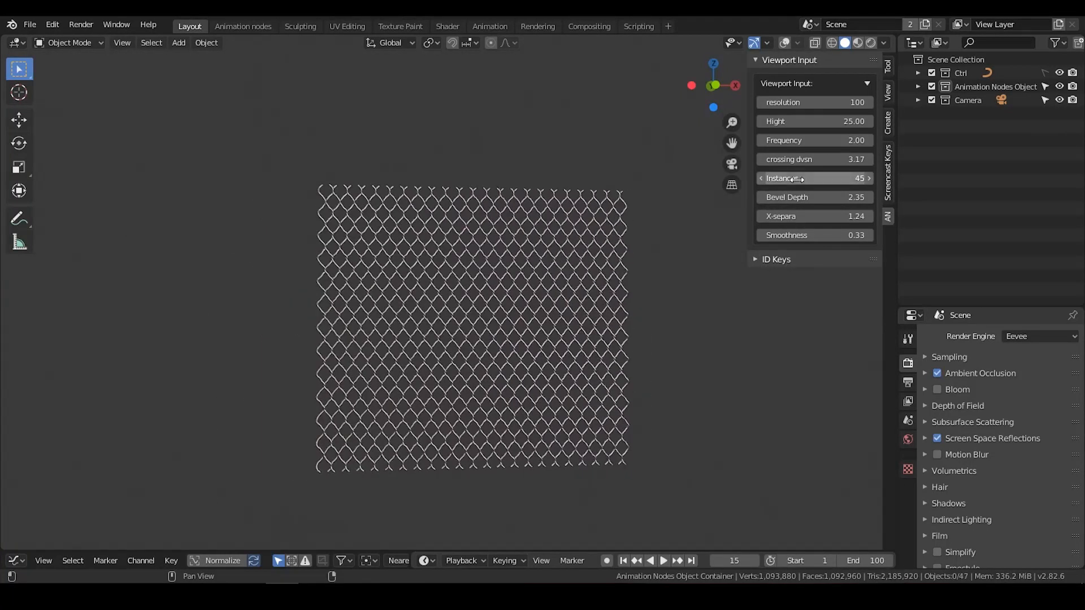
Set the X-separa spacing between the fence wires to 1.18
scroll(646, 291, "up", 3)
scroll(695, 300, "up", 5)
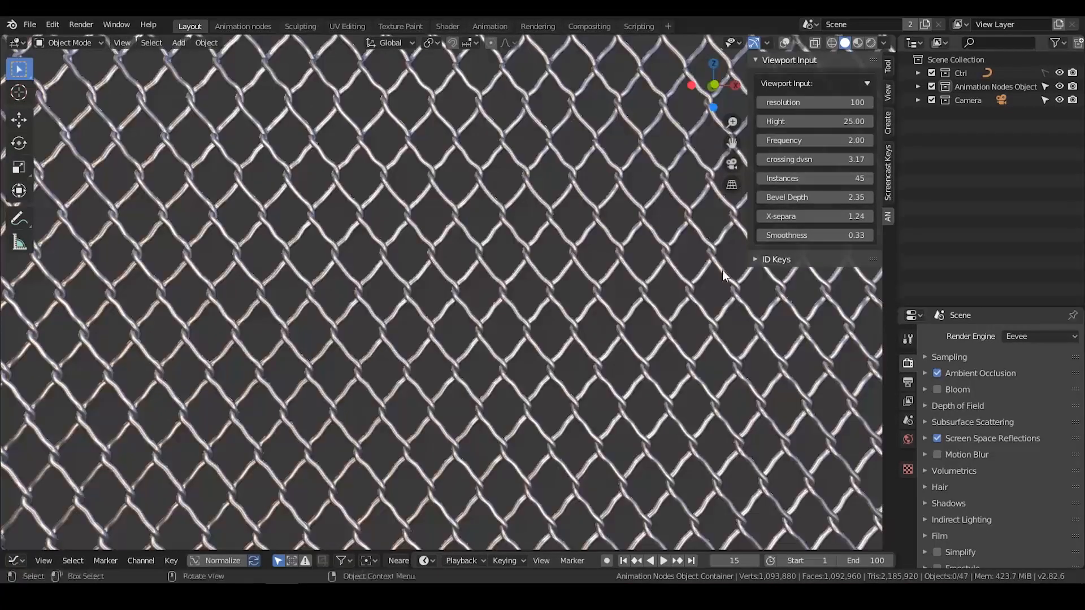
mouse_move(814, 216)
left_mouse_down()
mouse_move(789, 217)
mouse_move(814, 217)
left_mouse_up()
scroll(535, 358, "down", 5)
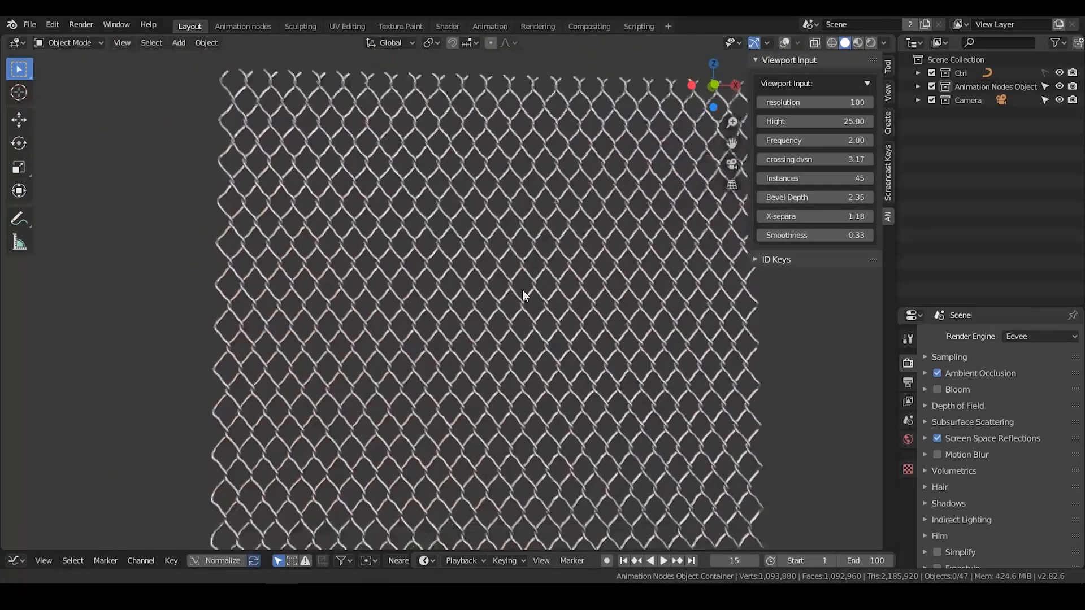
scroll(522, 289, "down", 2)
middle_click_drag(522, 288, 535, 290)
left_click(836, 141)
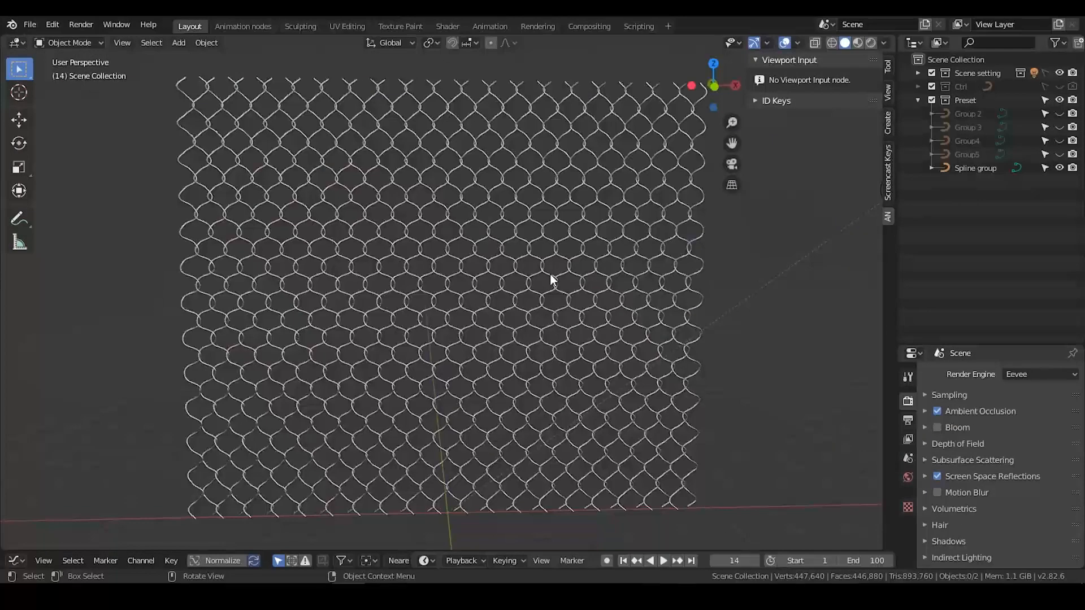
Hide the Spline group preset and show Group5 instead to examine its weave up close
left_click(1060, 168)
left_click(1060, 155)
middle_click_drag(535, 269, 556, 373, "shift")
scroll(499, 294, "up", 10)
scroll(498, 295, "down", 7)
scroll(497, 296, "up", 1)
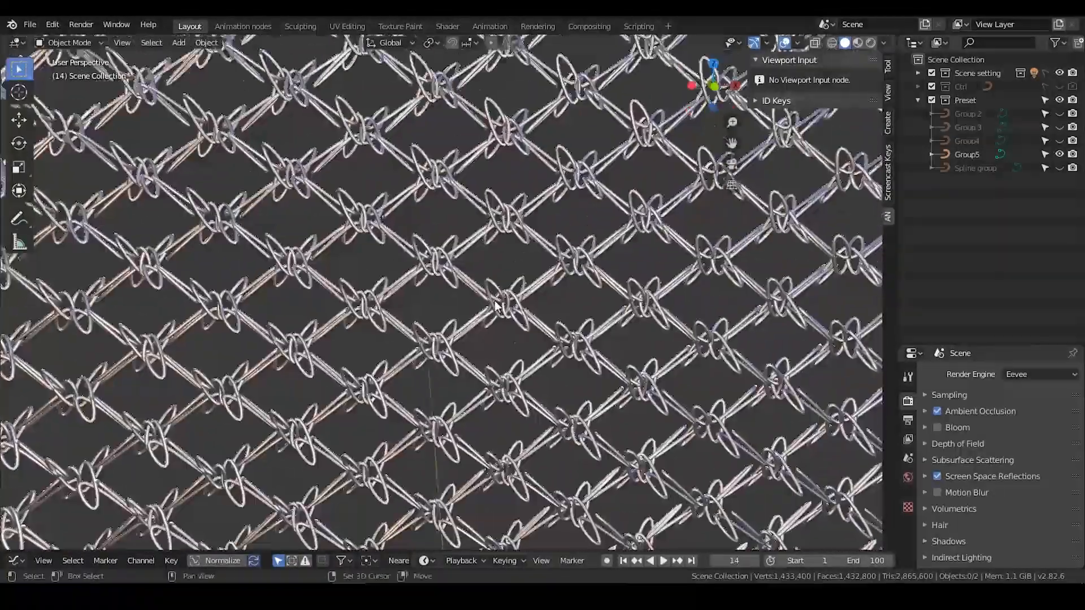
middle_click_drag(497, 300, 568, 310)
Show the Group4 preset in place of Group5 and save the file
left_click(1061, 155)
left_click(1060, 141)
scroll(568, 309, "up", 5)
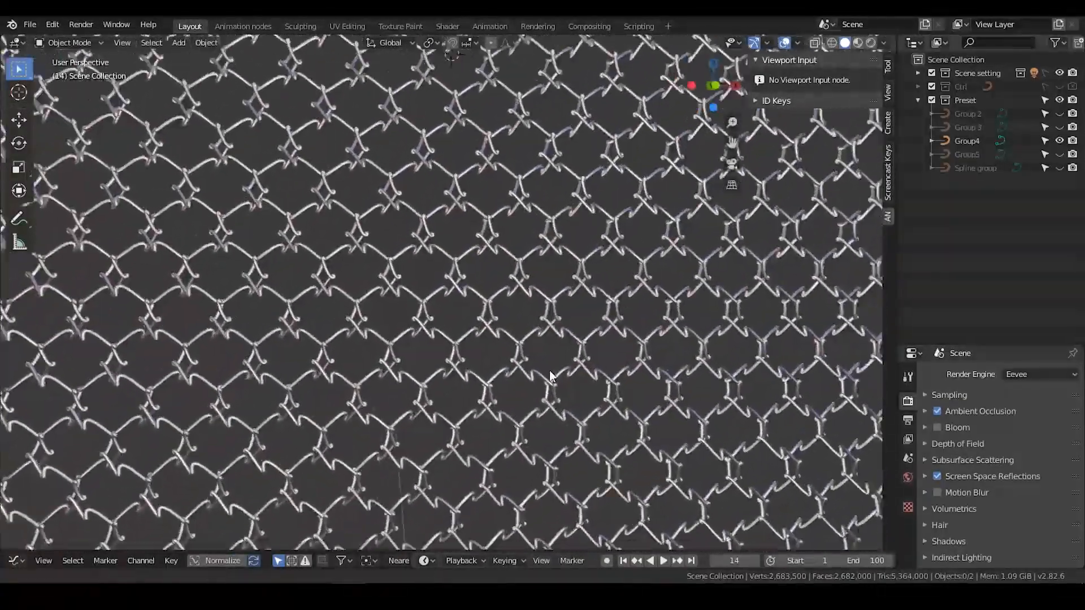
scroll(551, 376, "down", 5)
key("ctrl+s")
Show the Group 3 preset in place of Group4 and examine how its wires interlock
left_click(1059, 127)
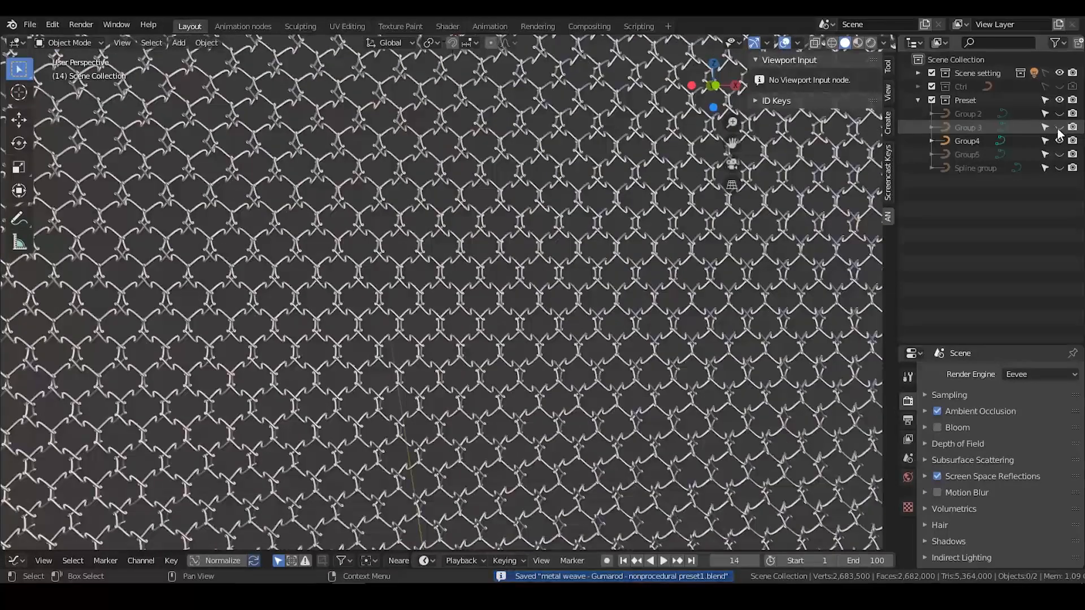
left_click(1060, 140)
scroll(552, 242, "down", 3)
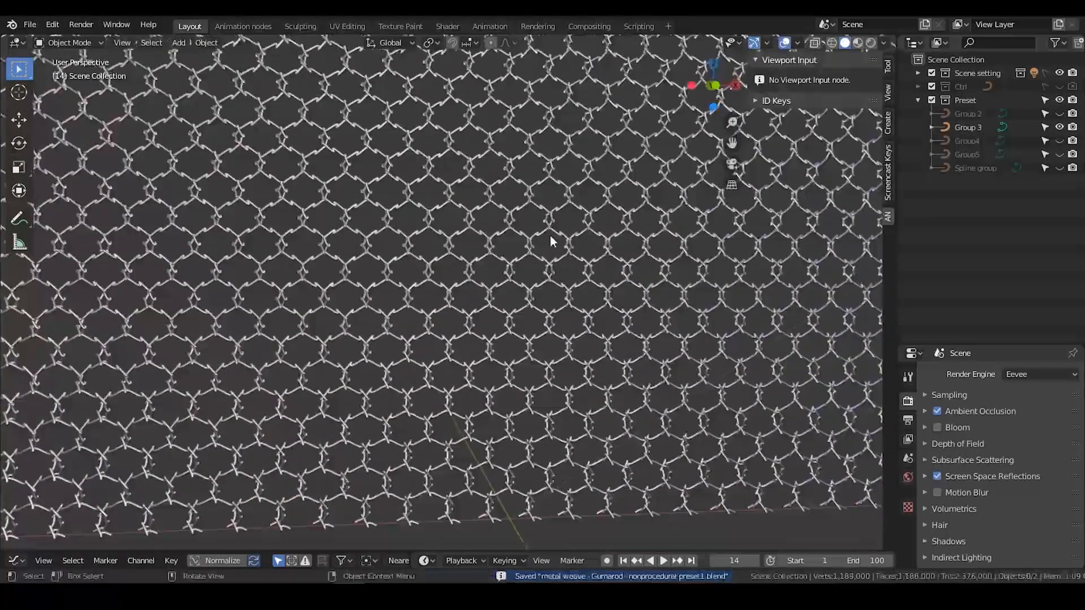
scroll(550, 235, "up", 2)
middle_click_drag(555, 303, 521, 307)
scroll(522, 306, "up", 2)
middle_click_drag(523, 229, 428, 323, "shift")
scroll(452, 328, "down", 4)
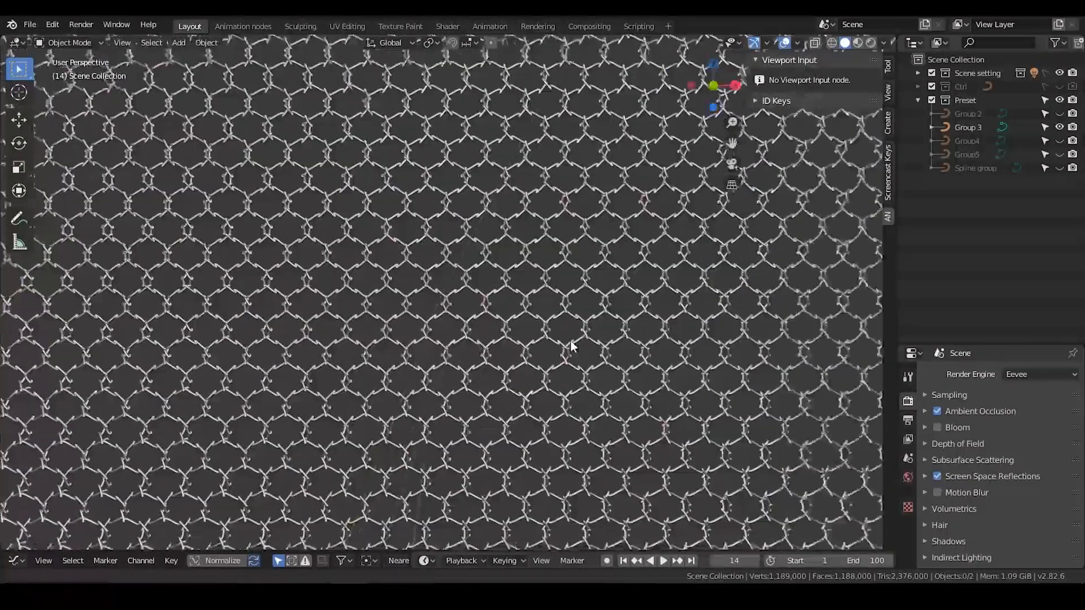
Hide the Group 3 preset and show Group 2 to examine the whole mesh
left_click(1060, 127)
left_click(1058, 114)
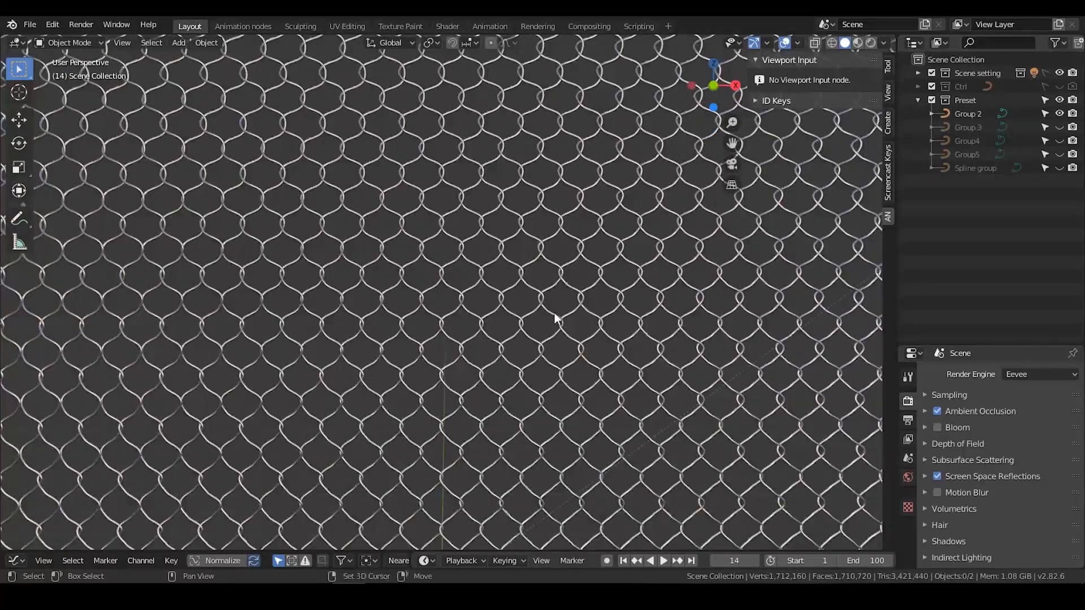
scroll(579, 324, "down", 5)
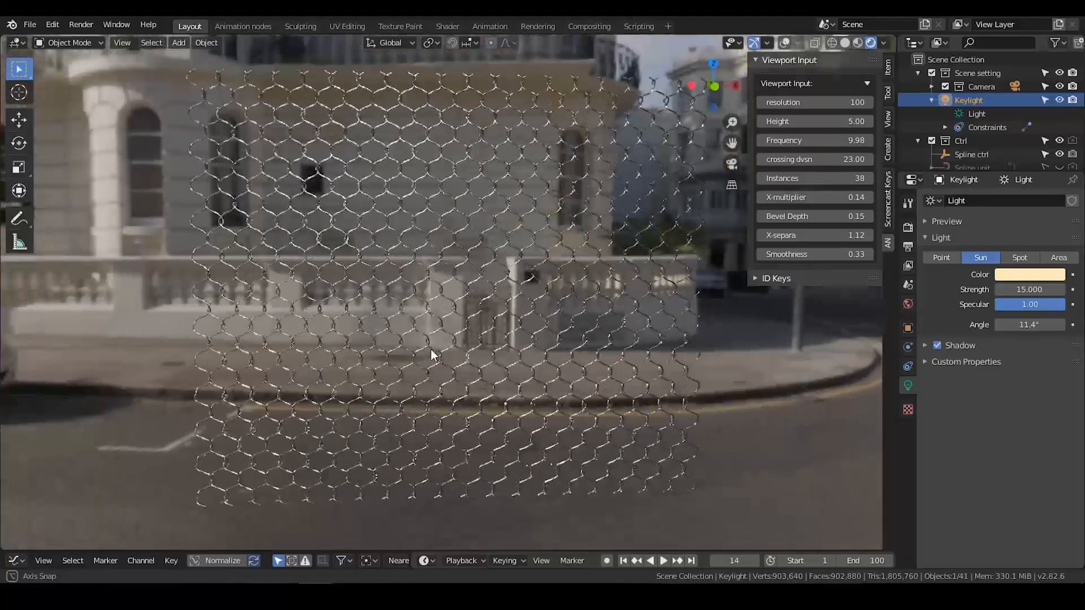
Switch the viewport from rendered to solid shading and enlarge the outliner to show the full collection list
mouse_move(431, 350)
middle_mouse_down()
mouse_move(440, 355)
mouse_move(429, 351)
middle_mouse_up()
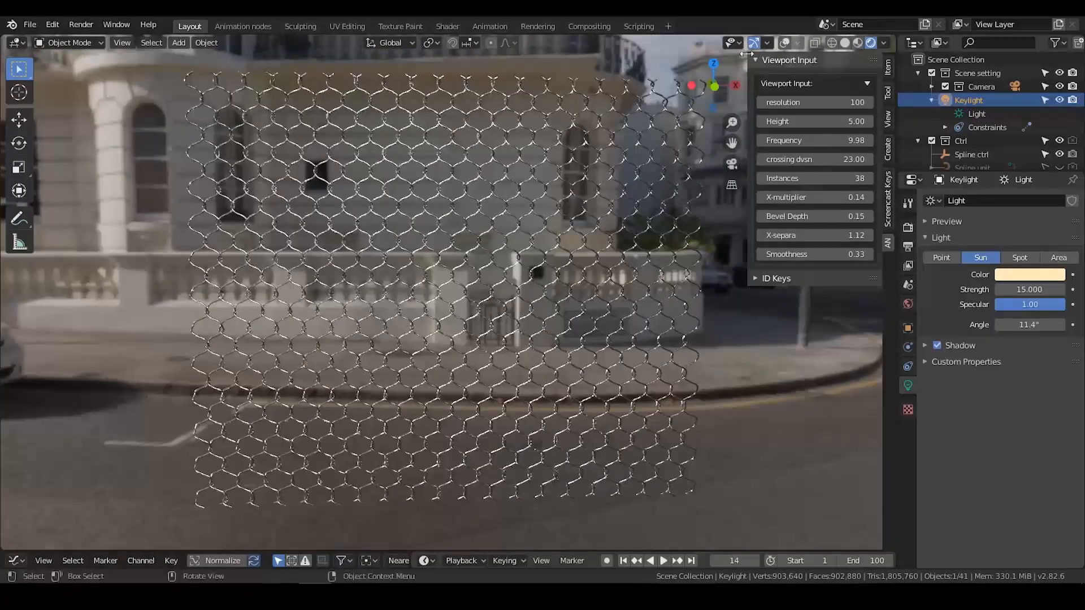
left_click(849, 43)
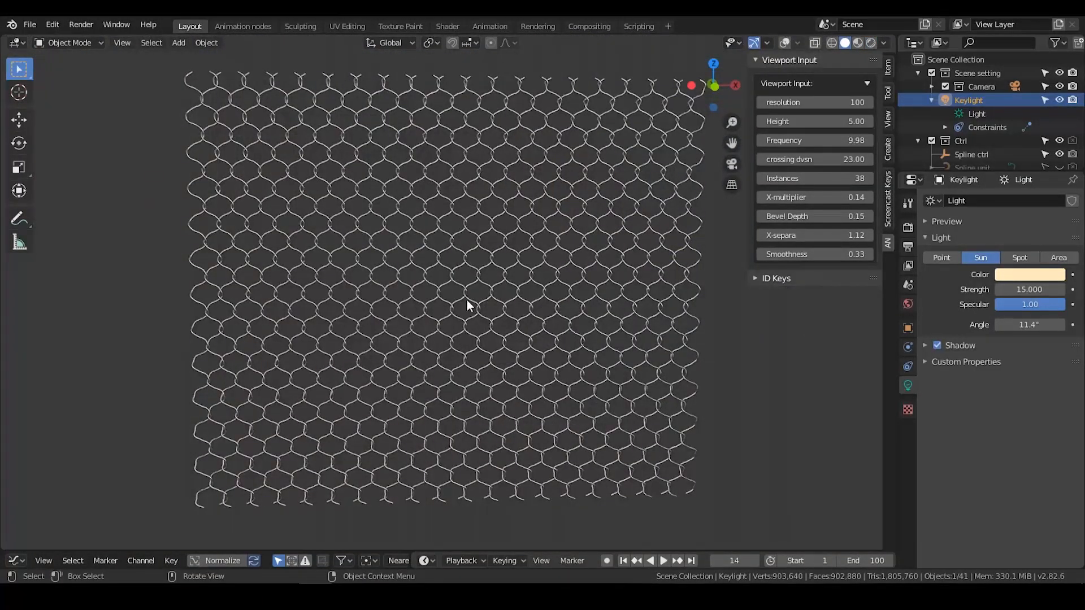
middle_click_drag(468, 318, 473, 299)
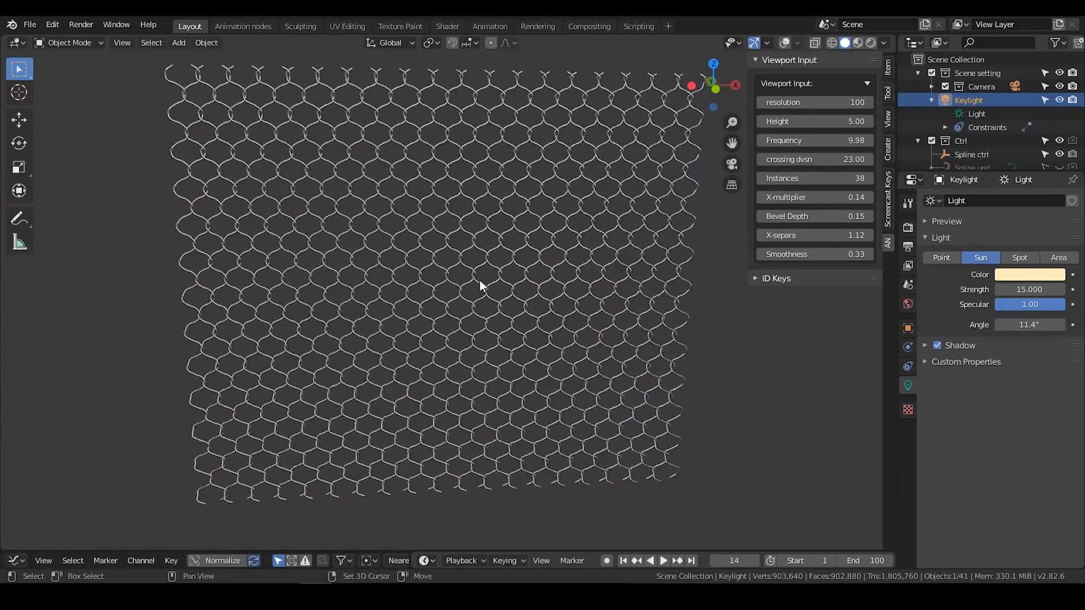
scroll(480, 280, "down", 4)
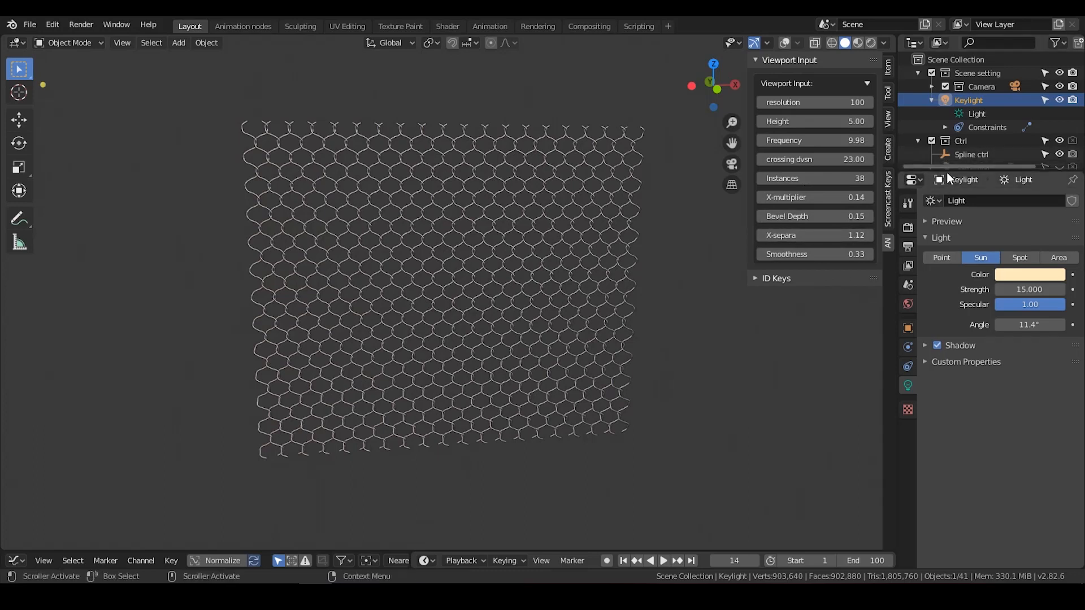
left_click_drag(946, 170, 956, 213)
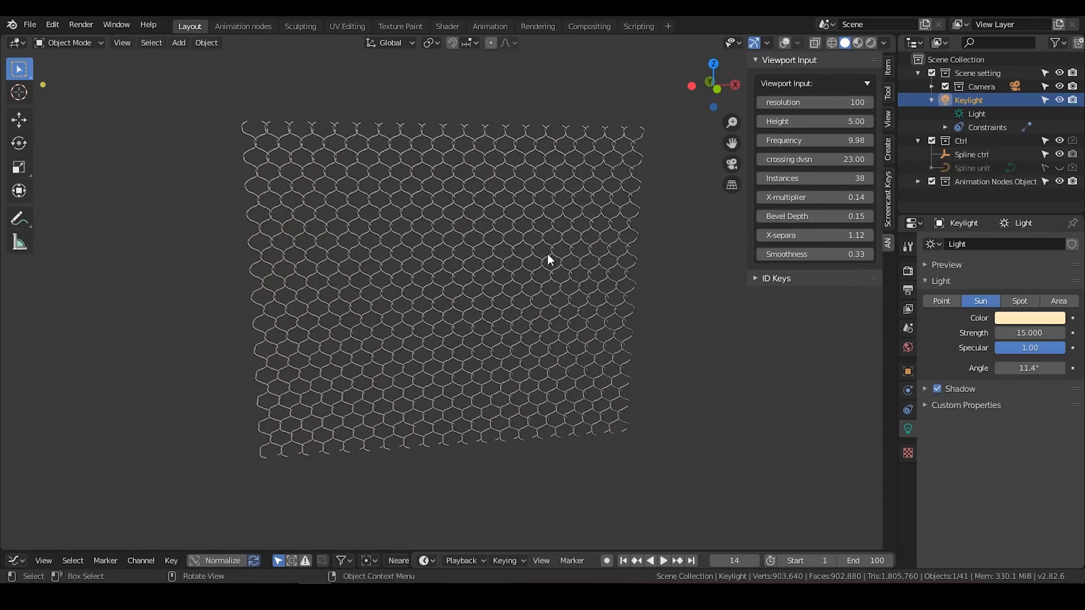
Thicken the mesh wires by setting the Bevel Depth to 0.4
middle_click_drag(542, 290, 550, 284)
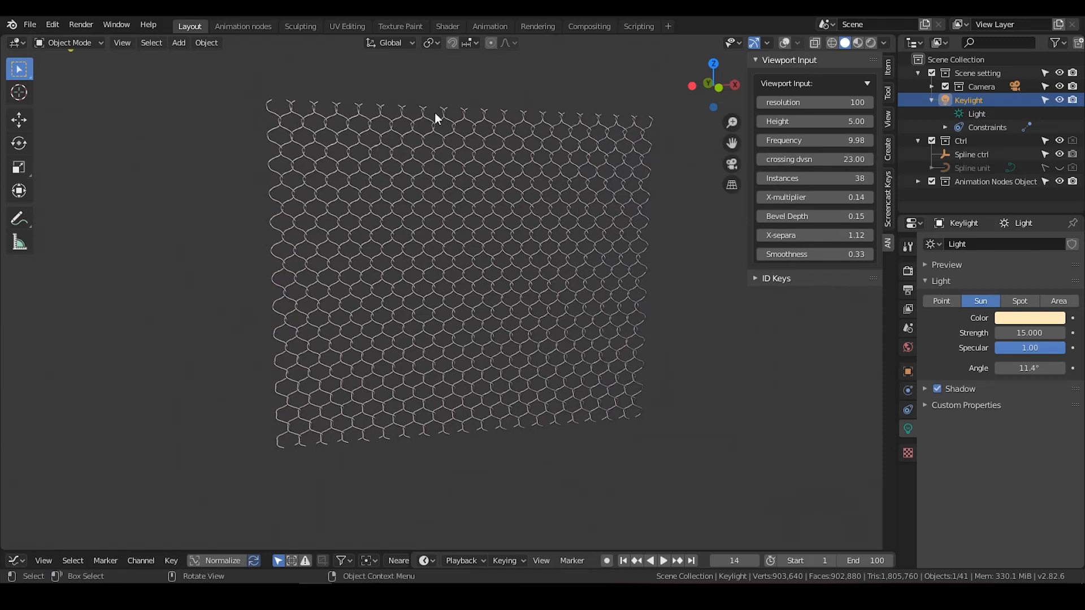
scroll(547, 264, "up", 3)
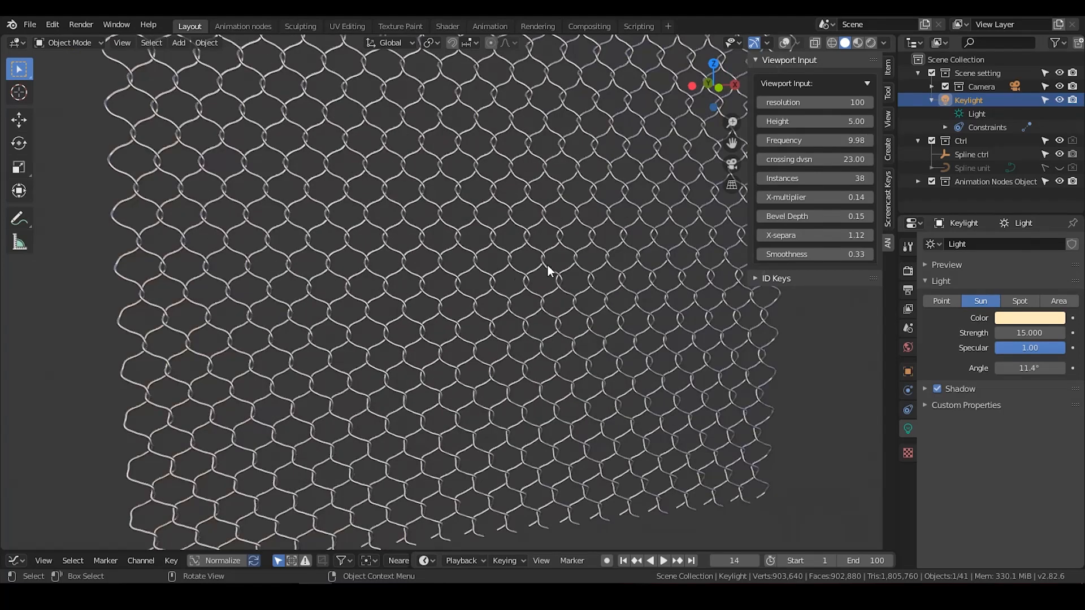
scroll(522, 236, "down", 2)
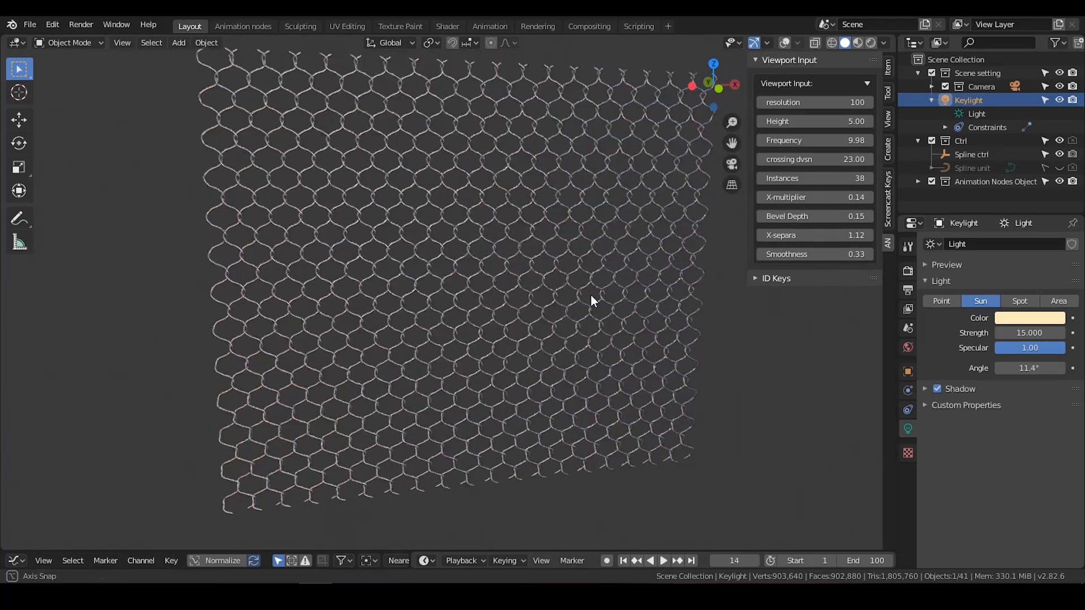
scroll(592, 295, "down", 2)
scroll(552, 271, "down", 1)
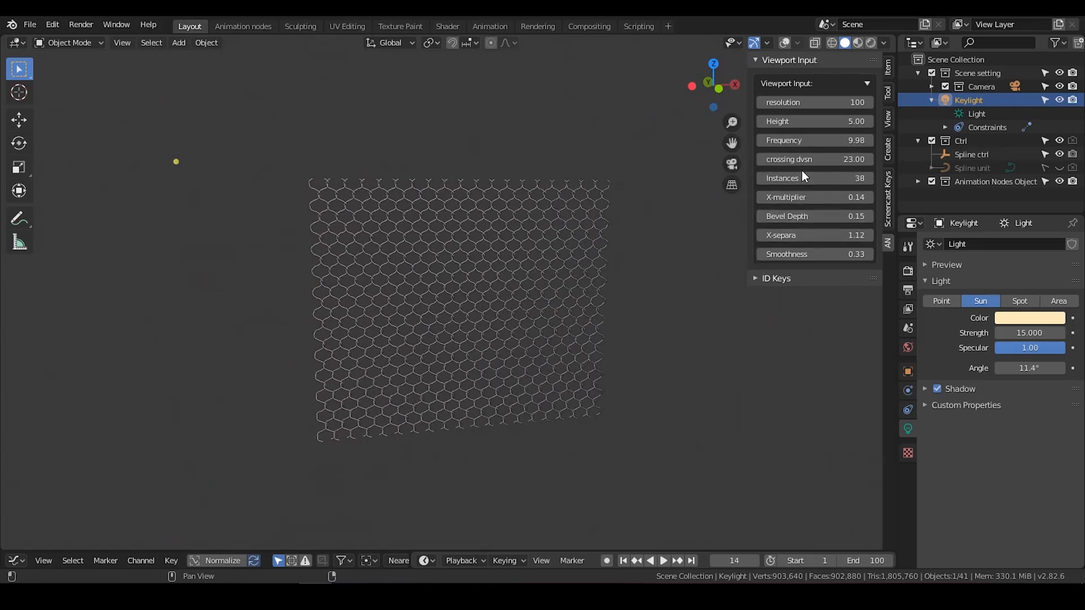
left_click(814, 219)
type("0.4")
key("Return")
scroll(453, 286, "up", 4)
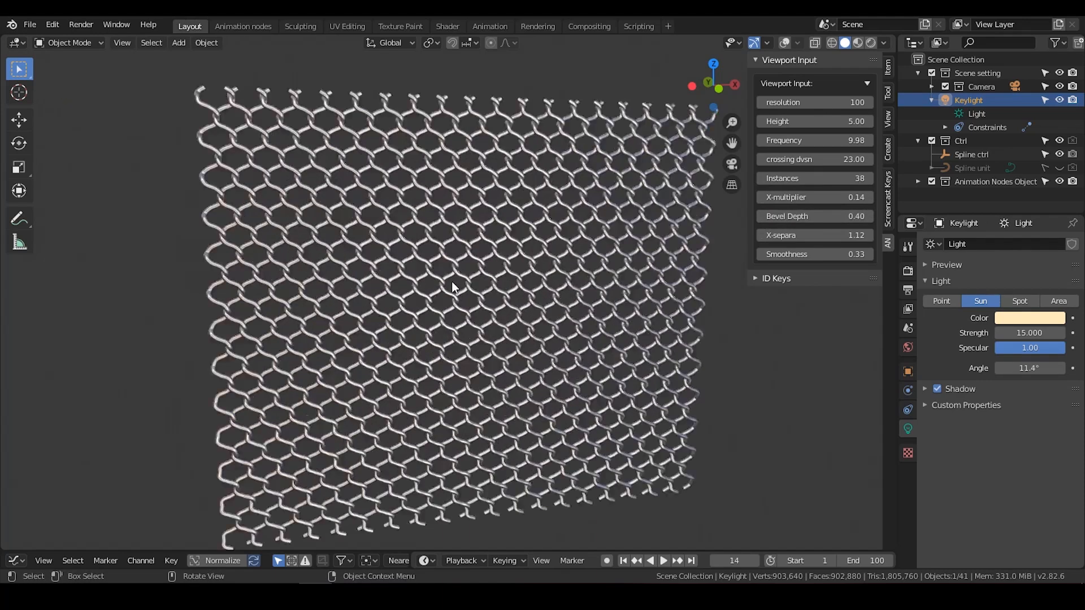
scroll(487, 294, "up", 3)
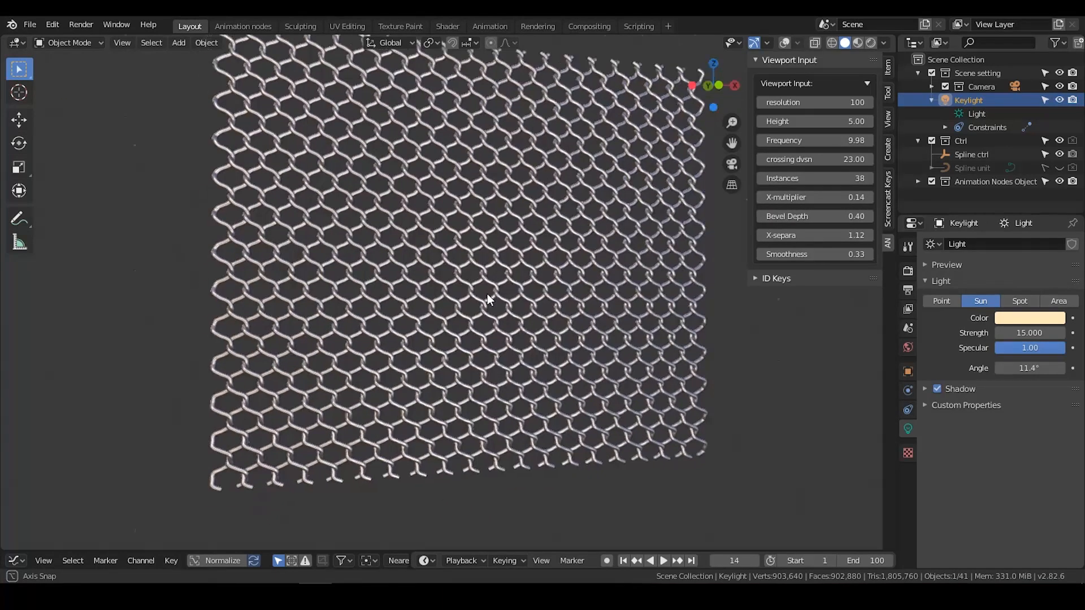
Select a single wire of the mesh and examine its curve properties and shape
left_click(468, 189)
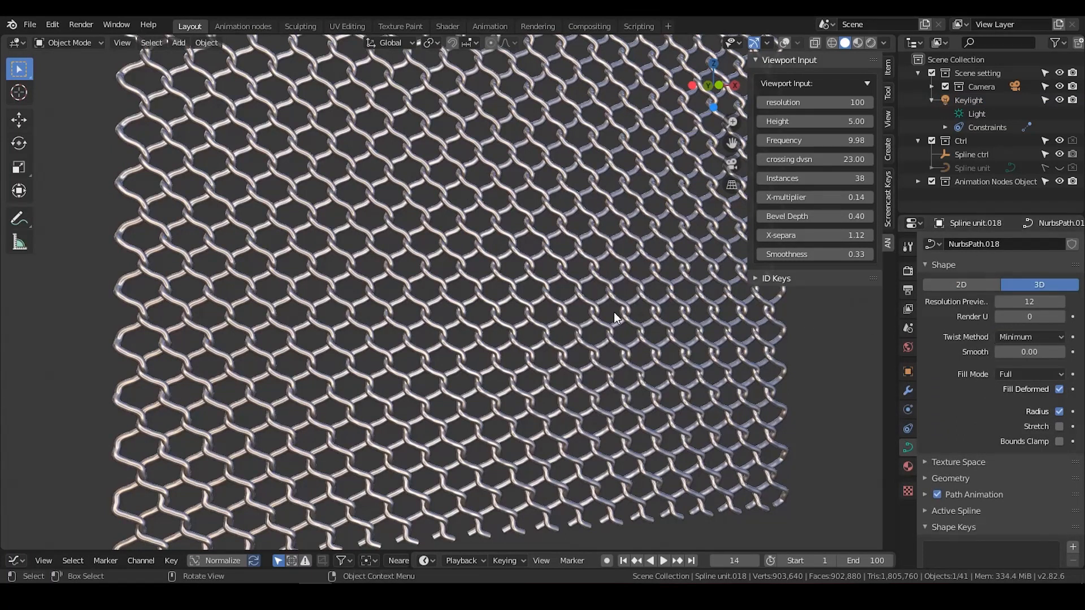
scroll(614, 312, "up", 2)
scroll(614, 312, "down", 2)
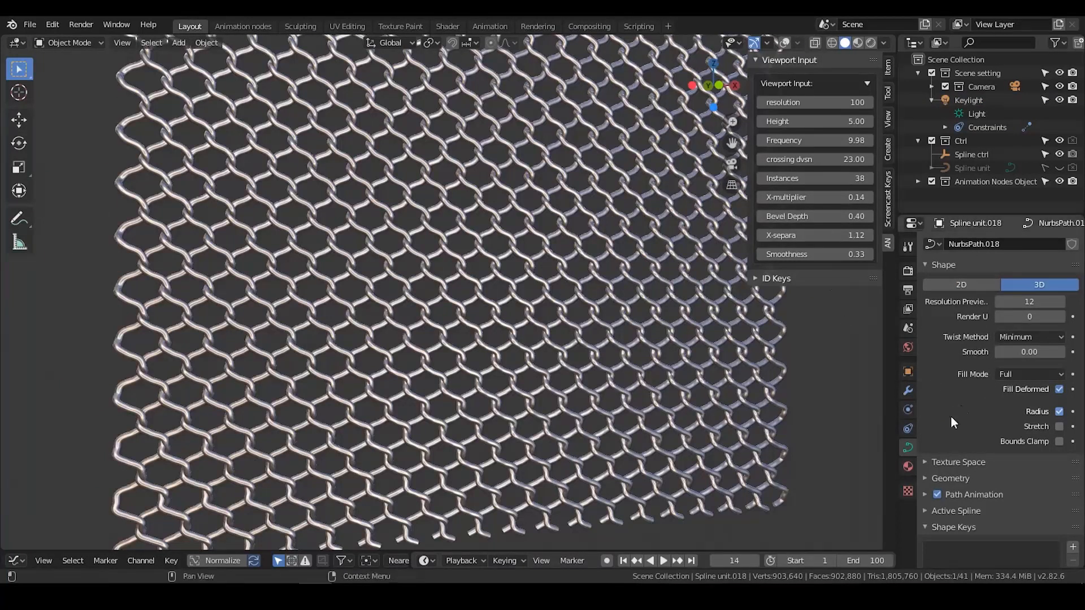
mouse_move(468, 290)
middle_mouse_down()
mouse_move(466, 304)
mouse_move(459, 292)
middle_mouse_up()
scroll(467, 301, "down", 4)
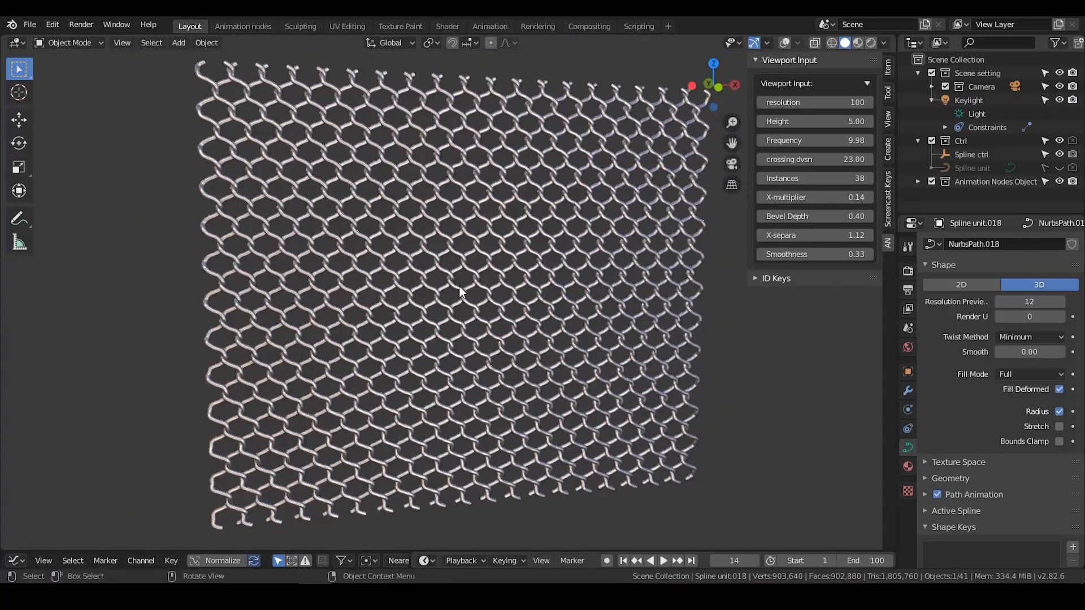
Set the mesh's Height to 10 and check the whole taller fence
scroll(673, 207, "down", 3)
double_click(815, 123)
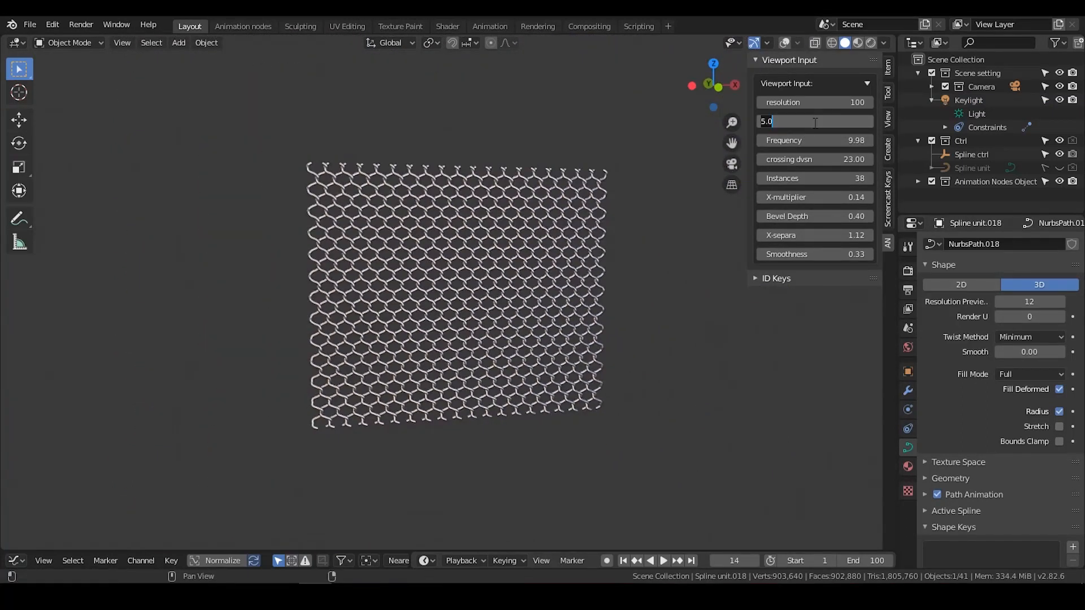
key("Return")
scroll(531, 270, "down", 2)
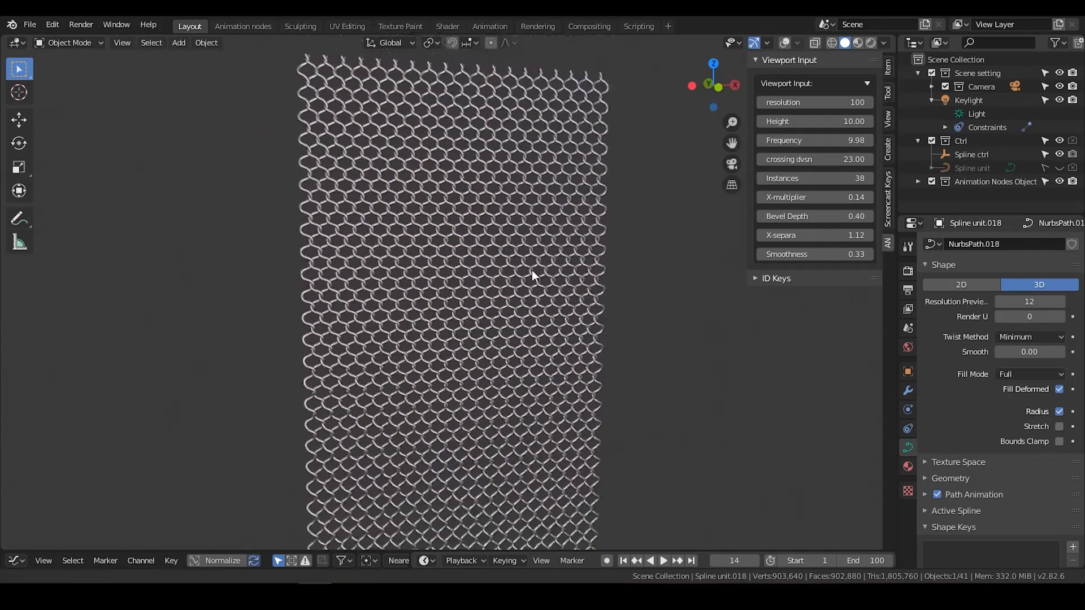
middle_click_drag(531, 270, 526, 225, "shift")
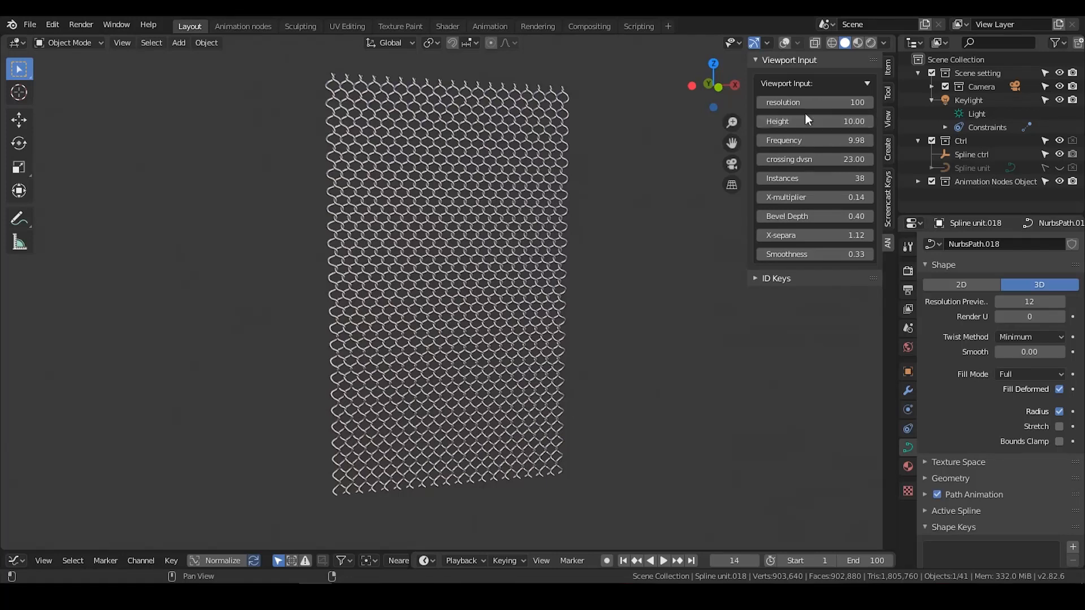
middle_click_drag(503, 242, 488, 263)
scroll(487, 262, "up", 1)
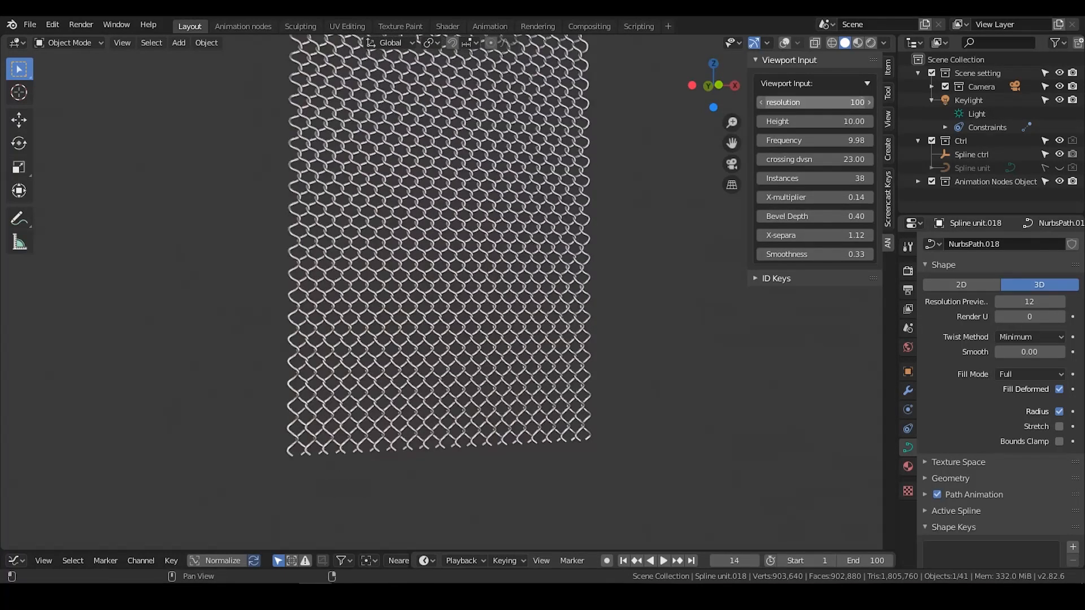
Set the mesh's resolution to 30
left_click(788, 103)
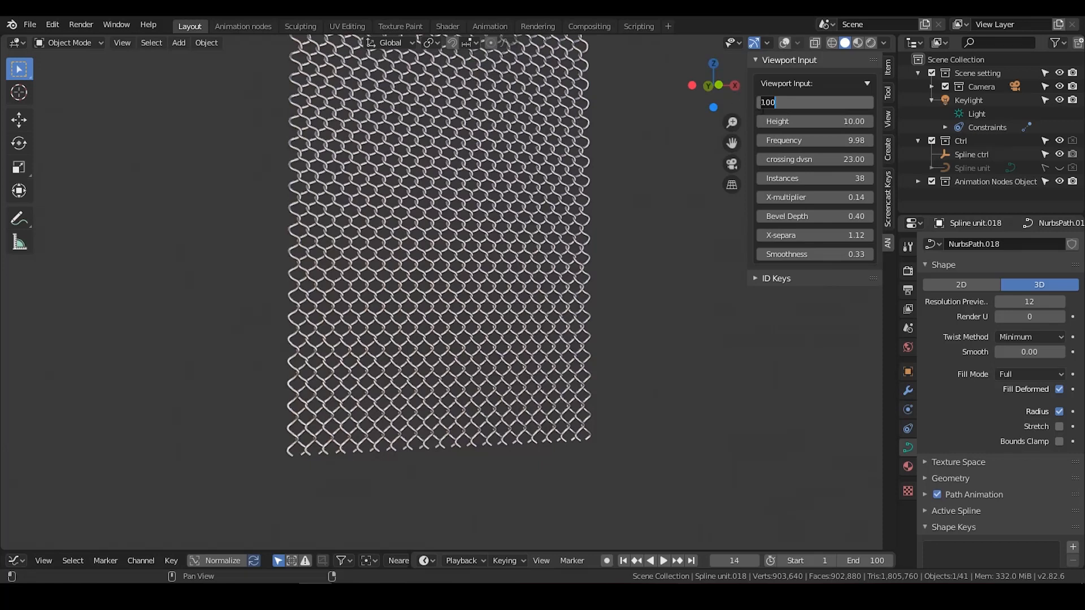
left_click(621, 183)
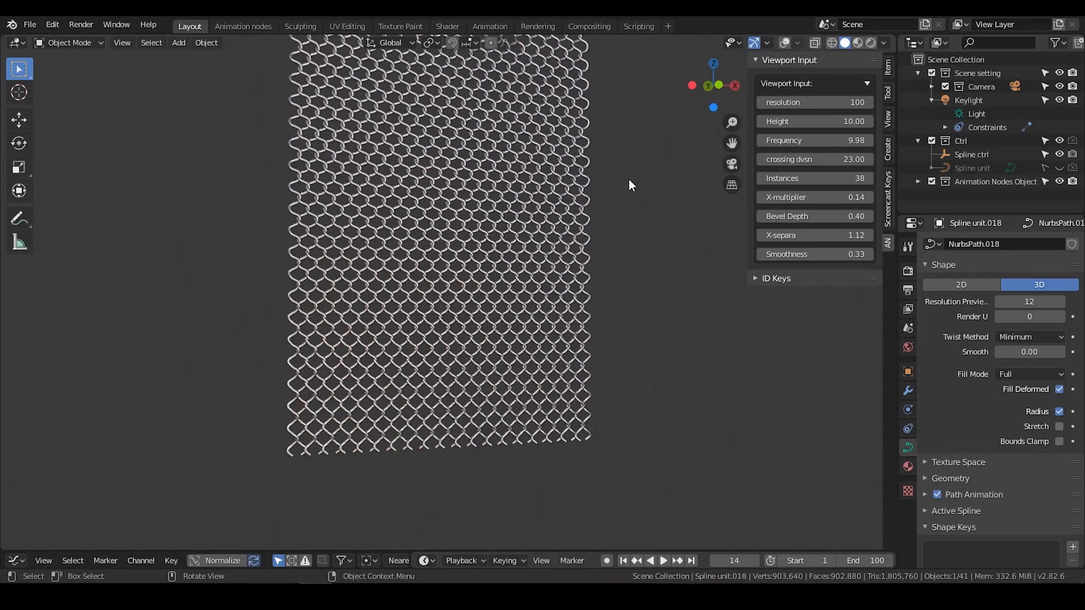
left_click(790, 106)
type("30")
key("Return")
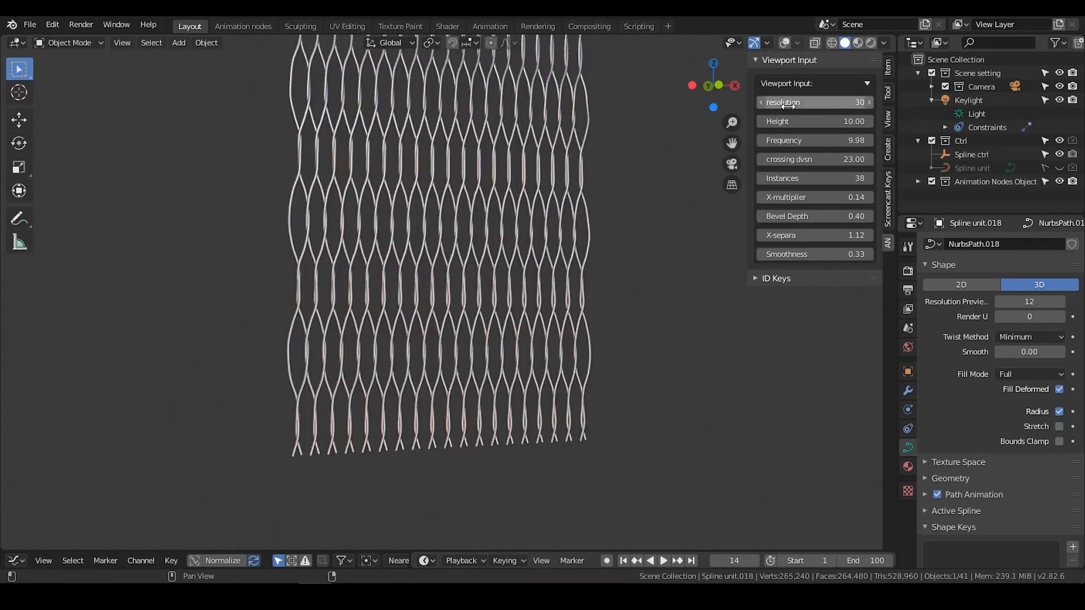
Lower the mesh's resolution to 2
middle_click_drag(409, 241, 717, 159)
left_click(795, 104)
type("2")
key("Return")
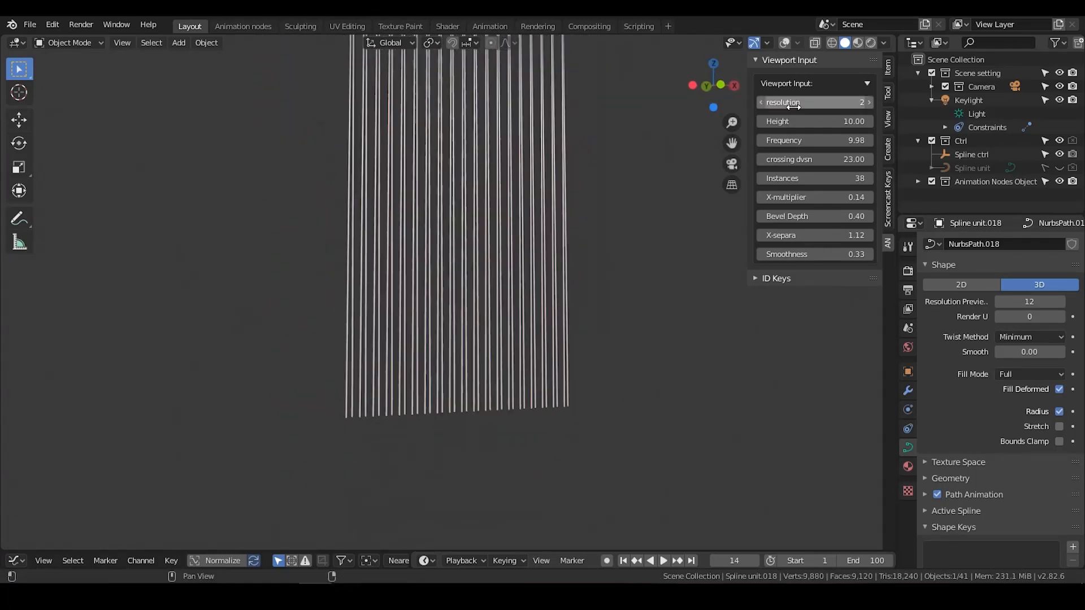
Set the mesh's resolution to 70 and check the shape of the wire crossings up close
left_click(795, 104)
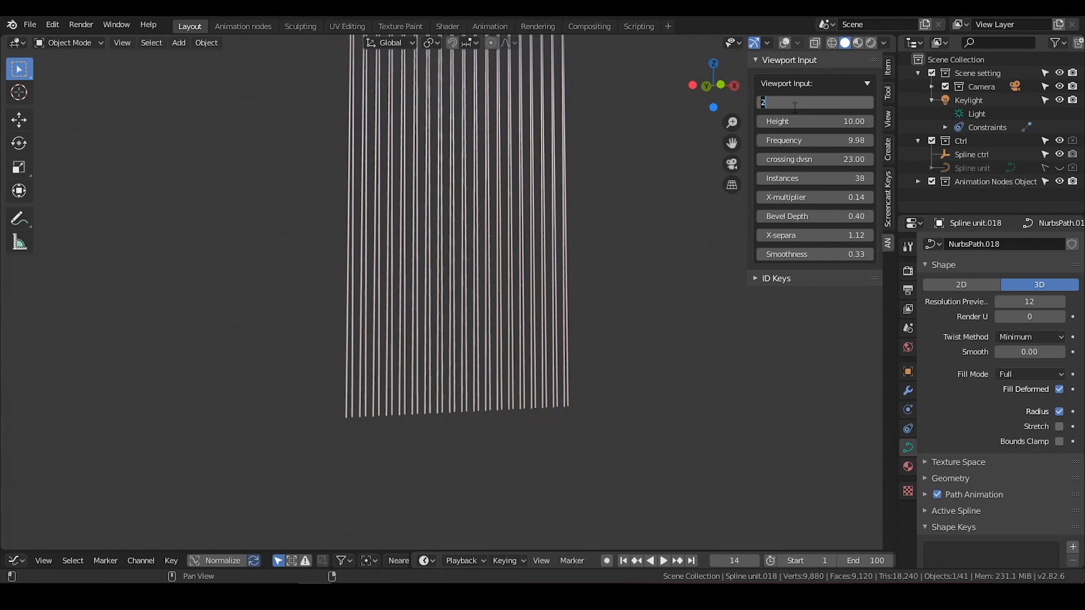
key("Return")
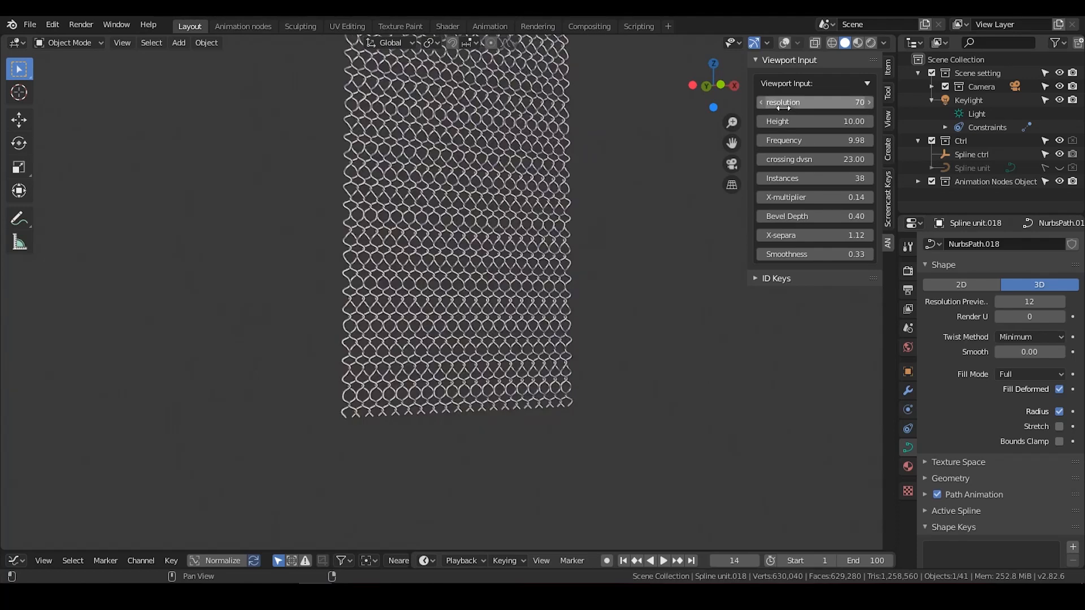
middle_click_drag(480, 226, 518, 255)
scroll(518, 255, "up", 3)
middle_click_drag(585, 292, 565, 252, "shift")
middle_click_drag(565, 252, 591, 285)
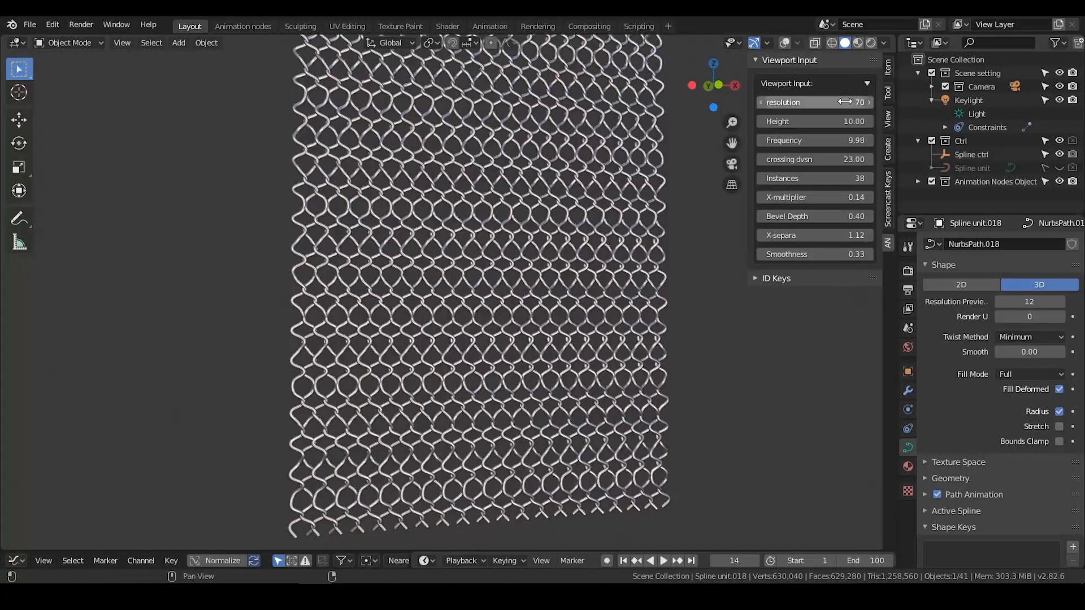
middle_click_drag(513, 339, 518, 329)
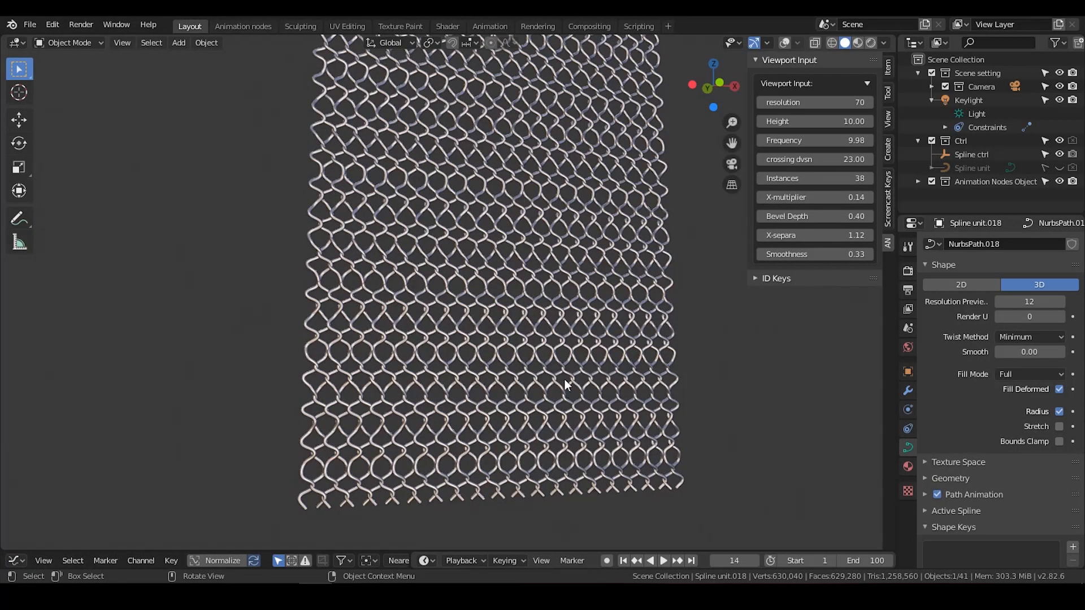
mouse_move(565, 379)
middle_mouse_down()
mouse_move(534, 357)
mouse_move(548, 343)
mouse_move(551, 371)
middle_mouse_up()
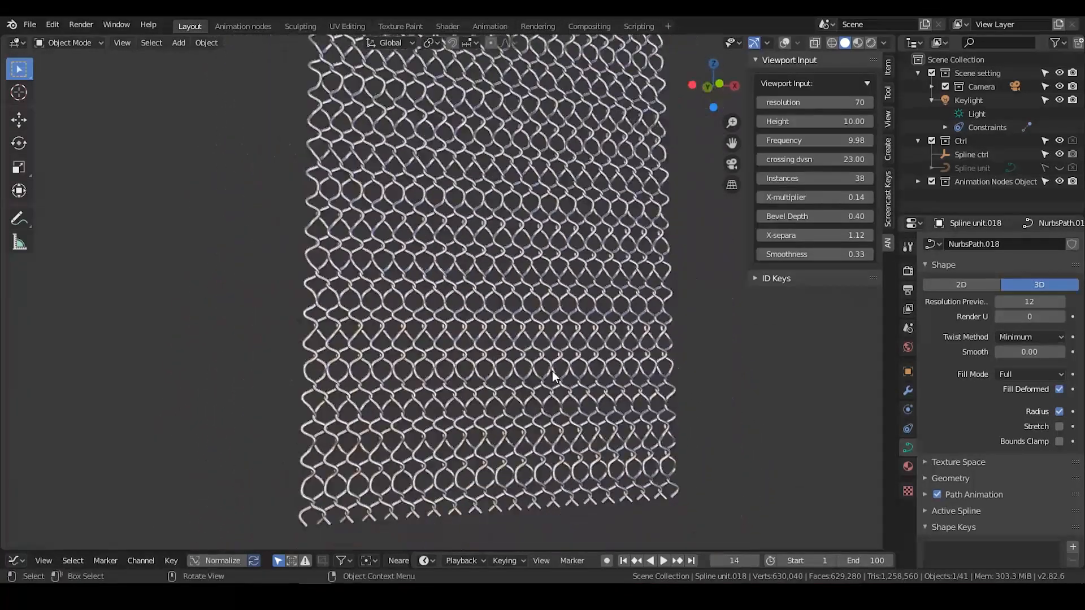
Set the mesh's resolution back to 100 and check the smoothness of the wires
left_click(825, 100)
type("1")
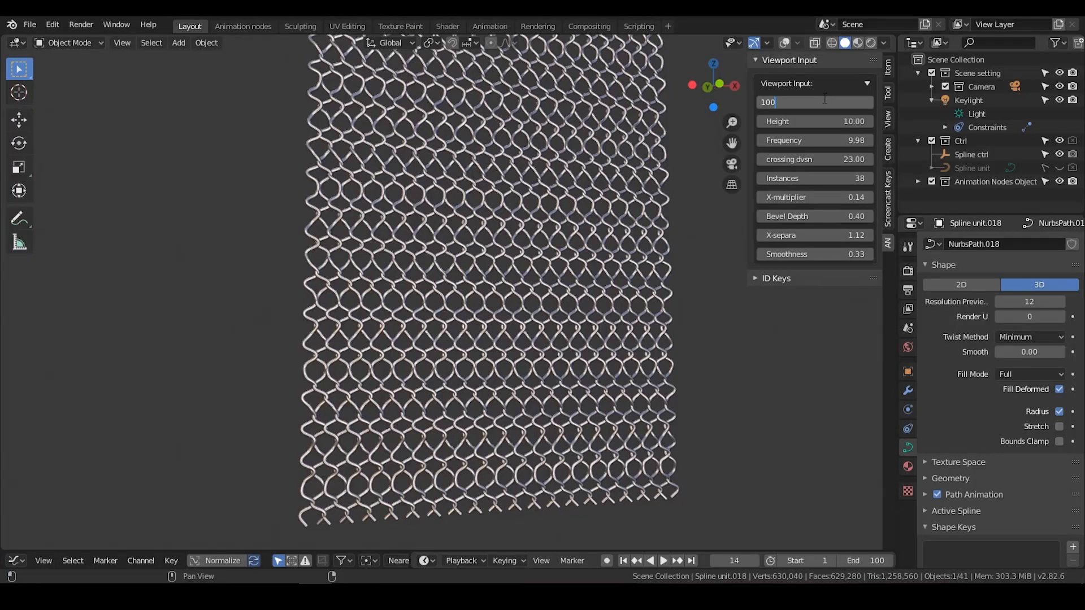
type("00")
key("Return")
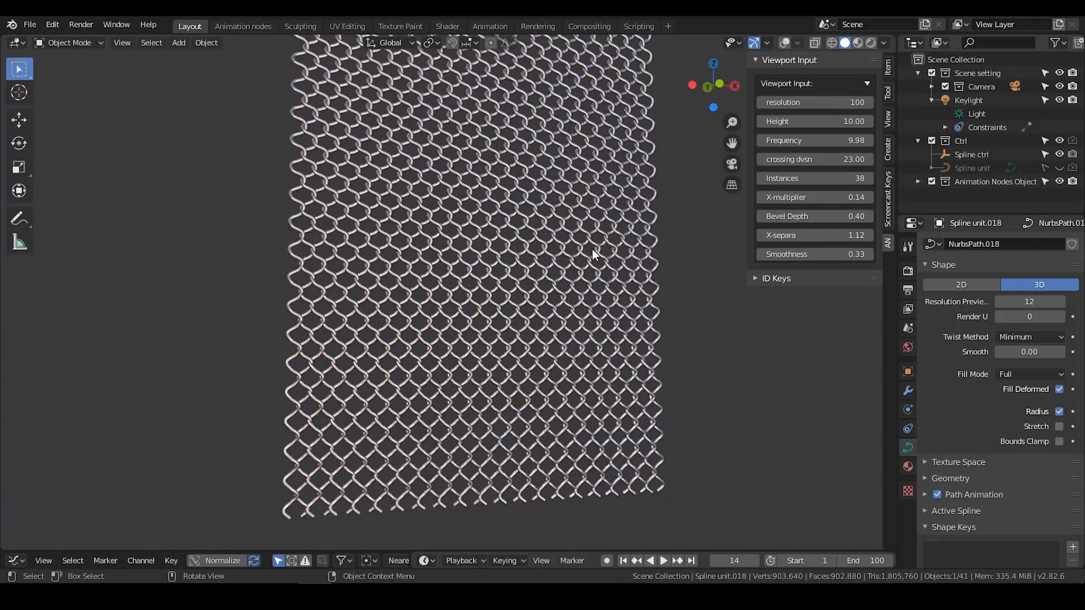
middle_click_drag(594, 255, 578, 255)
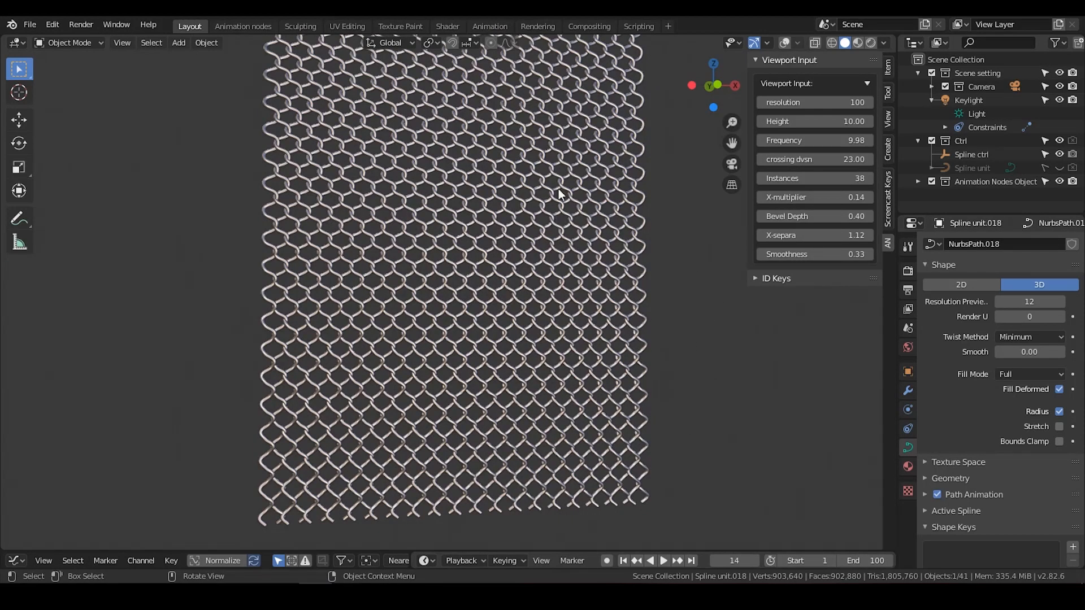
middle_click_drag(573, 201, 589, 221)
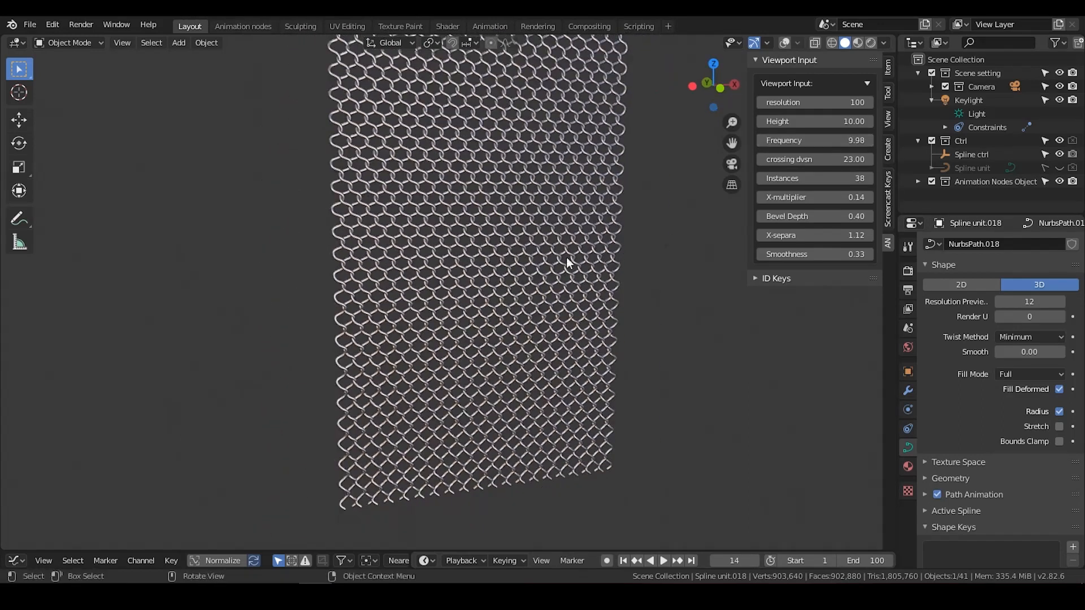
Reduce the mesh's Height to 5
middle_click_drag(564, 262, 556, 263)
left_click(814, 121)
type("5")
key("Return")
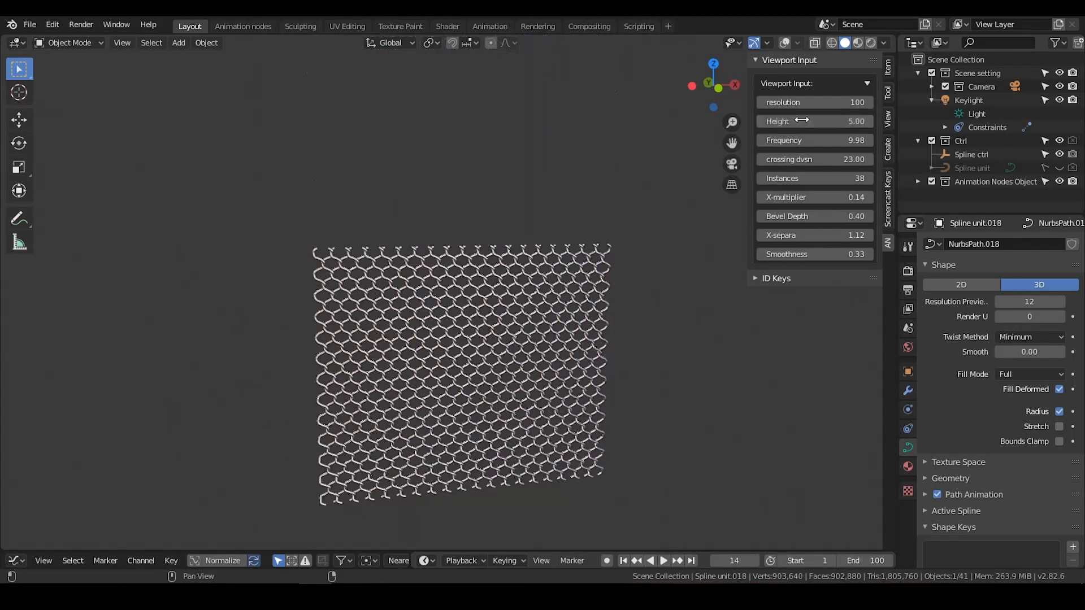
Raise the mesh's Frequency to 20.06 and reduce its X-multiplier to 0.07
mouse_move(572, 310)
middle_mouse_down()
mouse_move(560, 281)
mouse_move(568, 325)
mouse_move(565, 283)
mouse_move(570, 294)
middle_mouse_up()
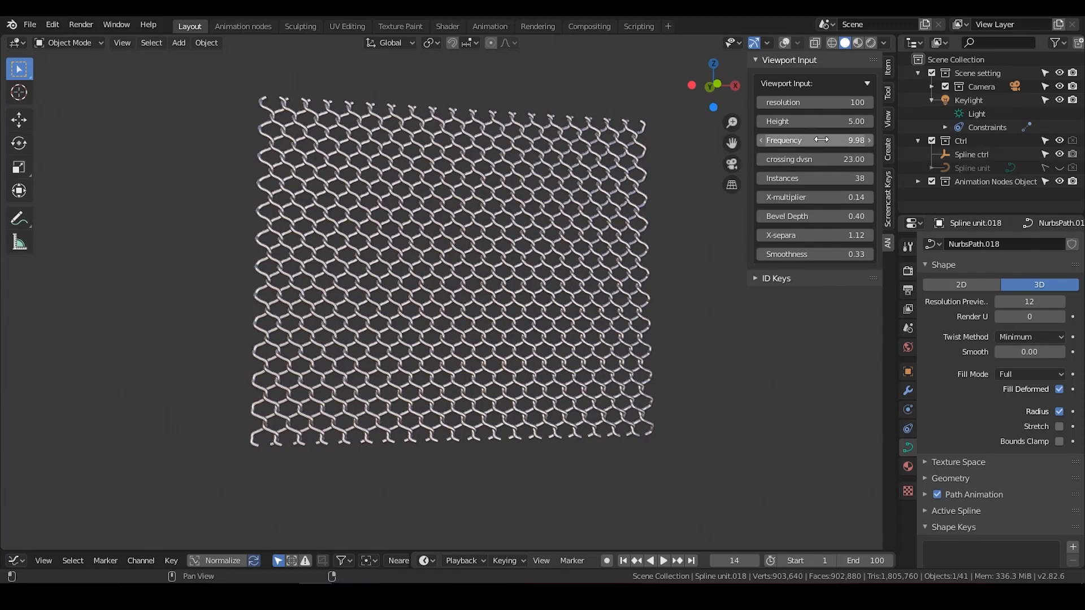
left_click_drag(814, 140, 870, 141)
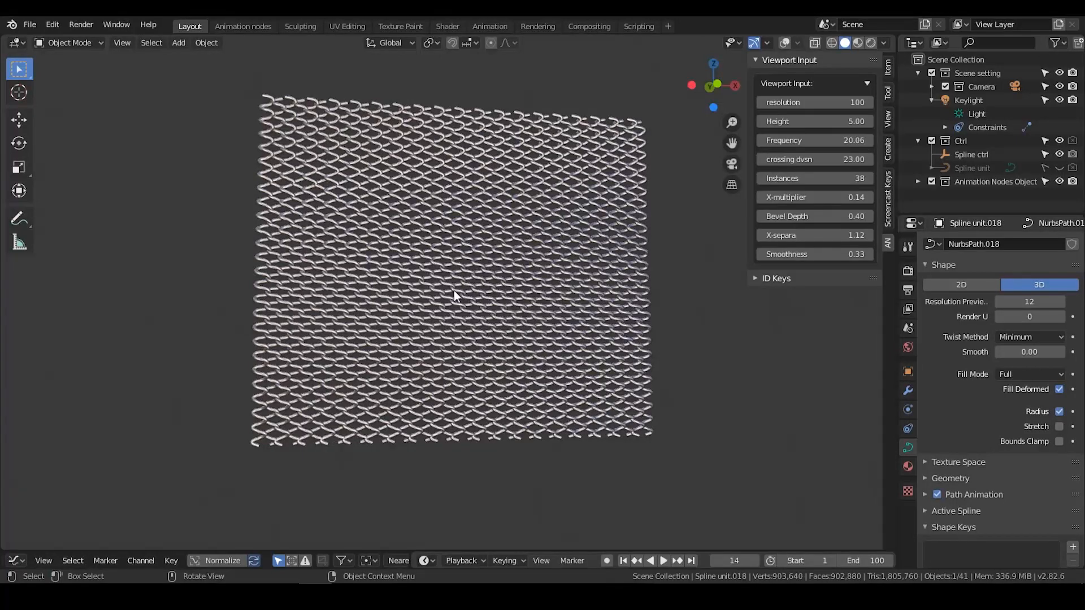
scroll(435, 279, "up", 4)
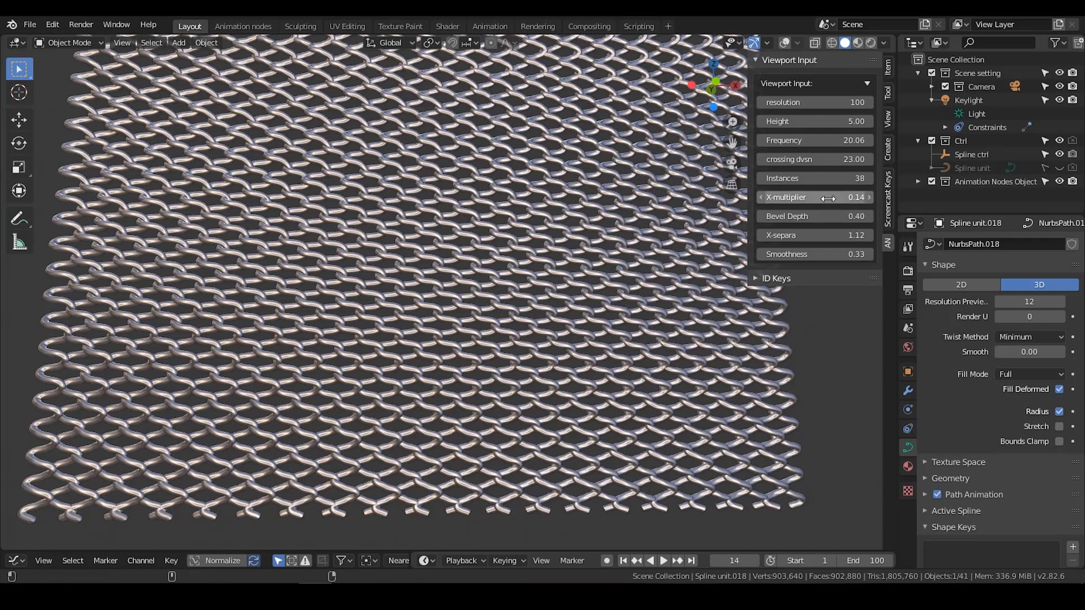
left_click_drag(834, 198, 802, 198)
middle_click_drag(411, 243, 454, 210)
scroll(409, 302, "down", 2)
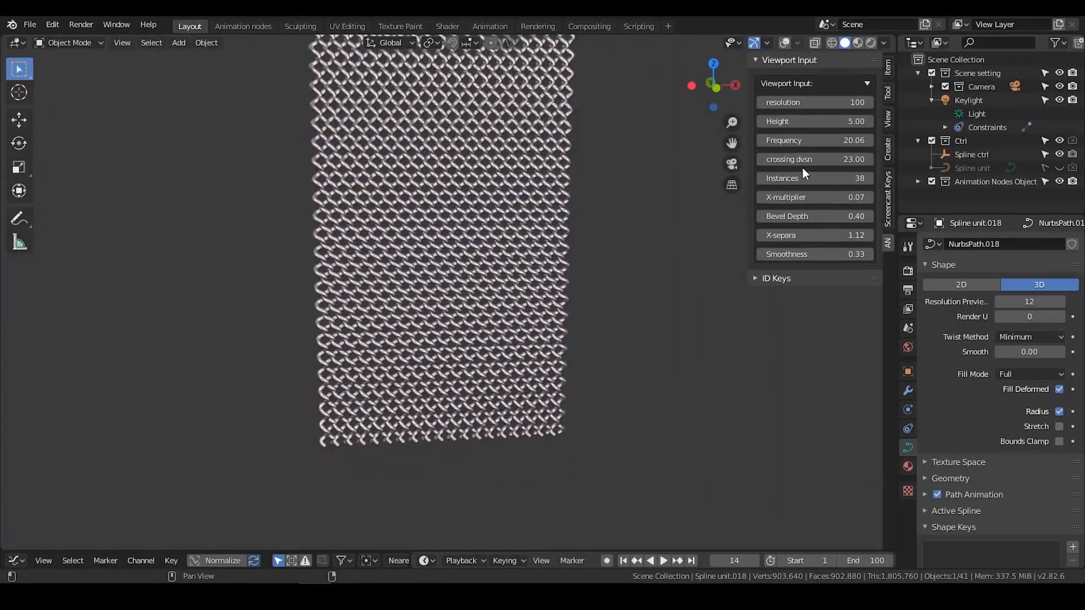
Widen the fence by setting Instances to 70
left_click(819, 178)
type("70")
key("Return")
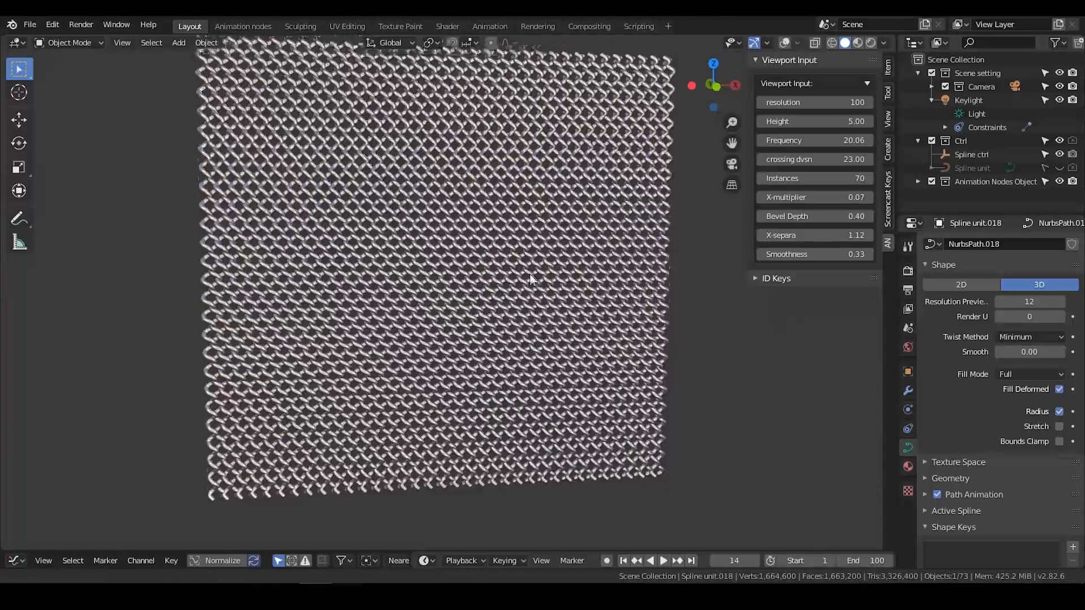
middle_click_drag(454, 271, 459, 252)
scroll(459, 253, "up", 2)
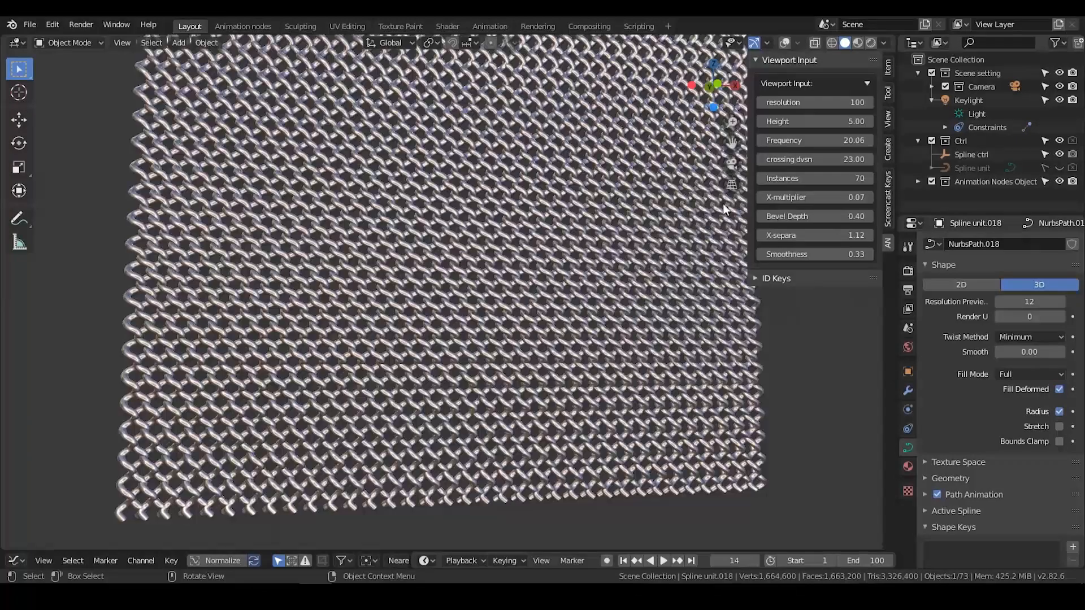
Thin the mesh wires by setting the Bevel Depth to 0.25
left_click(808, 213)
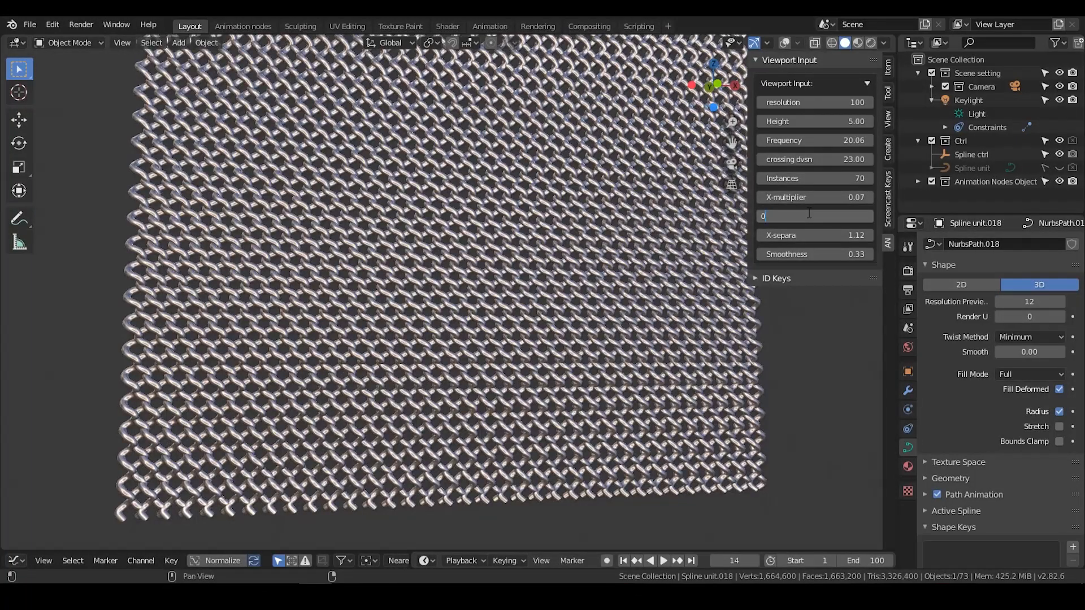
type("0.25")
key("Return")
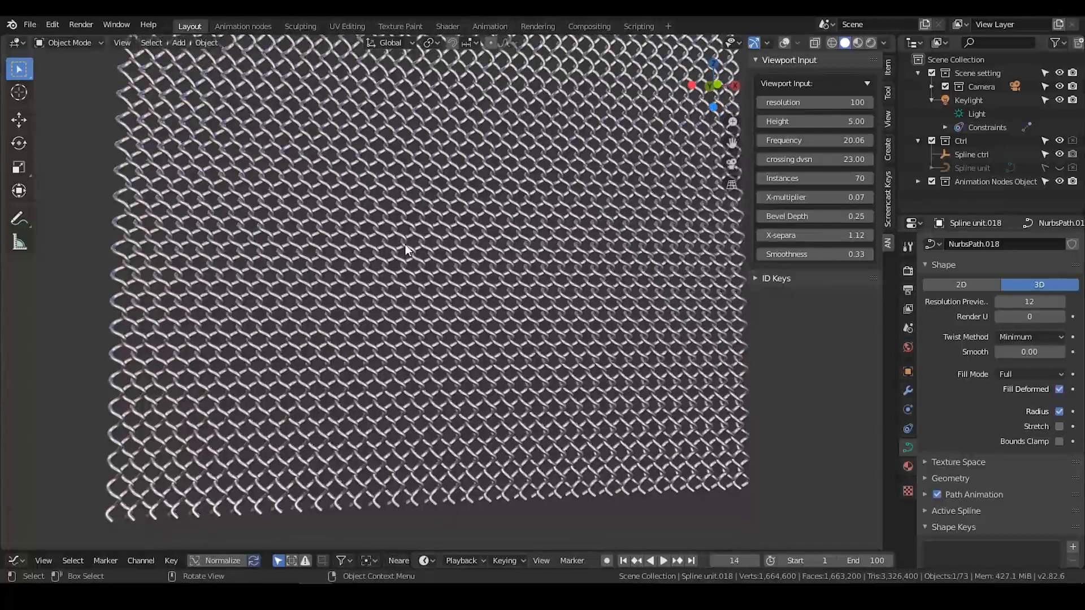
Examine how the wires interlock at the crossings, viewing the mesh edge-on from the side and up close at an angle
middle_click_drag(406, 244, 524, 246)
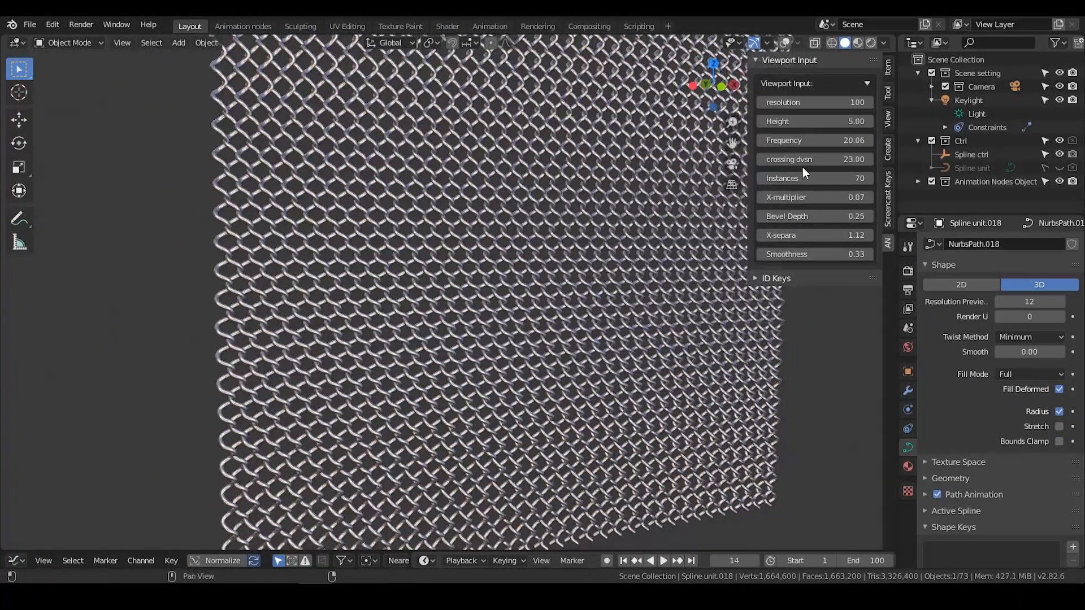
middle_click_drag(553, 273, 516, 238, "shift")
left_click(689, 85)
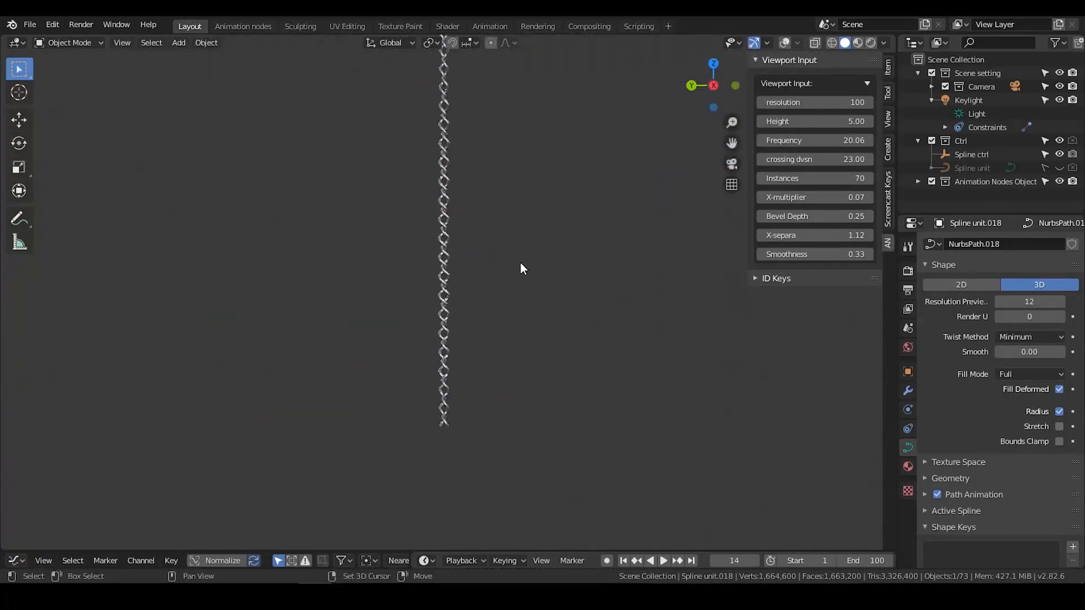
scroll(521, 263, "up", 5)
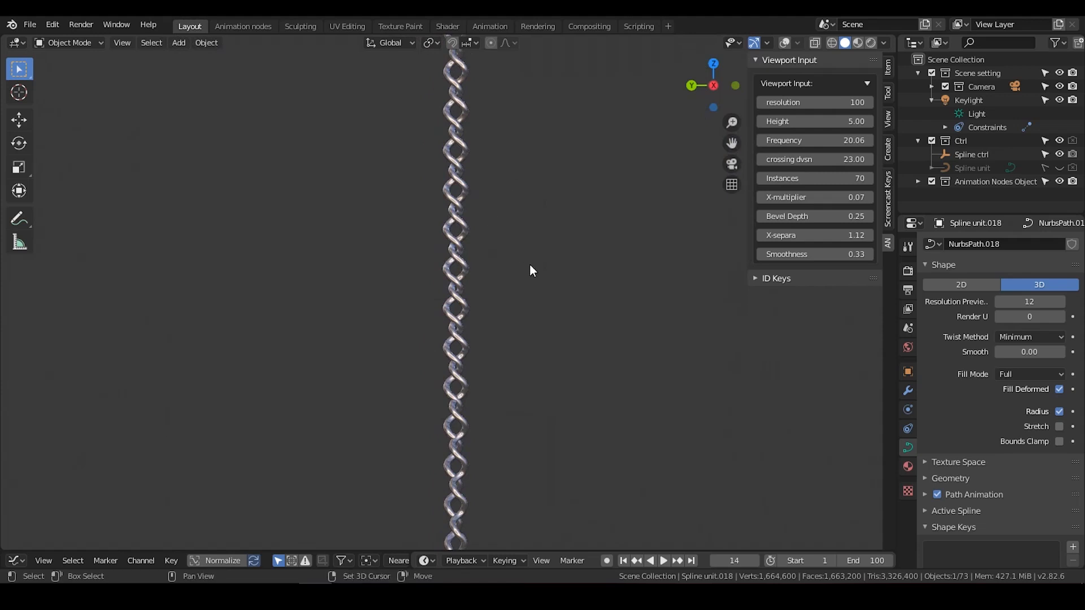
middle_click_drag(553, 249, 567, 65, "shift")
middle_click_drag(569, 144, 570, 255, "shift")
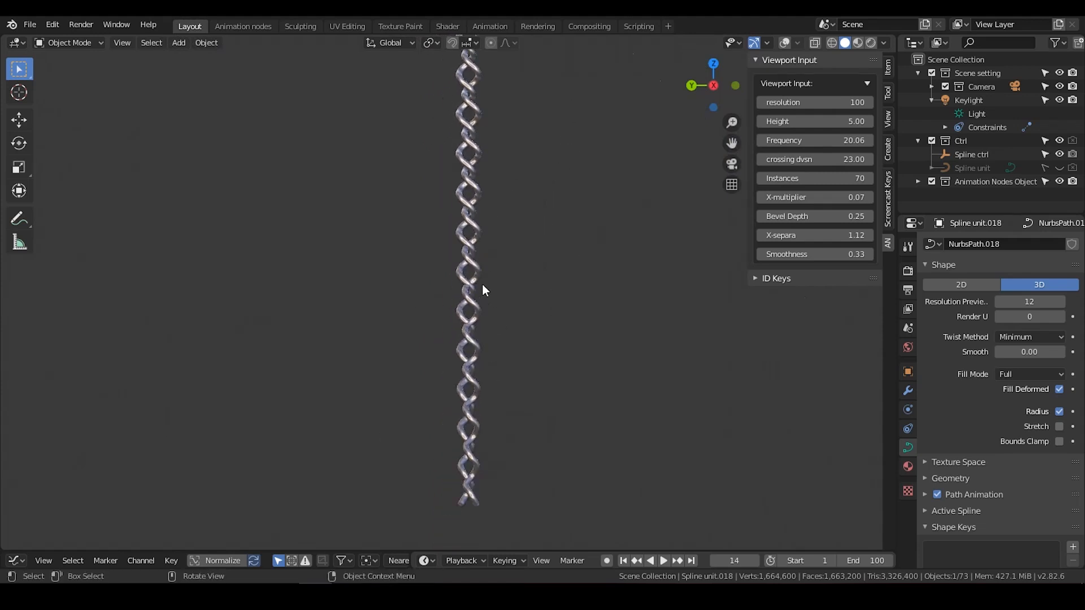
middle_click_drag(482, 284, 446, 222)
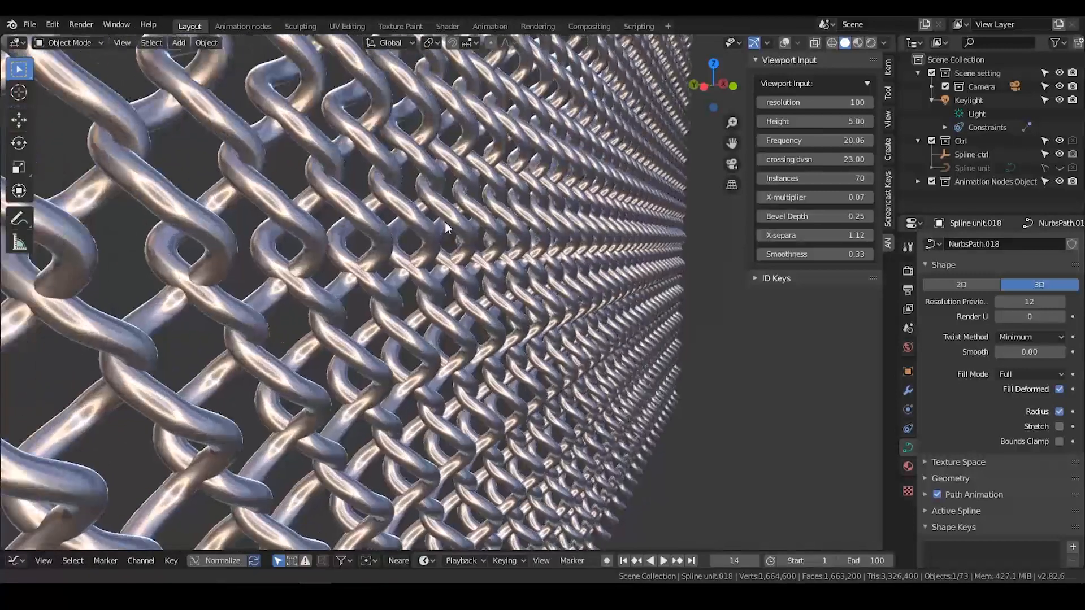
scroll(371, 228, "down", 10)
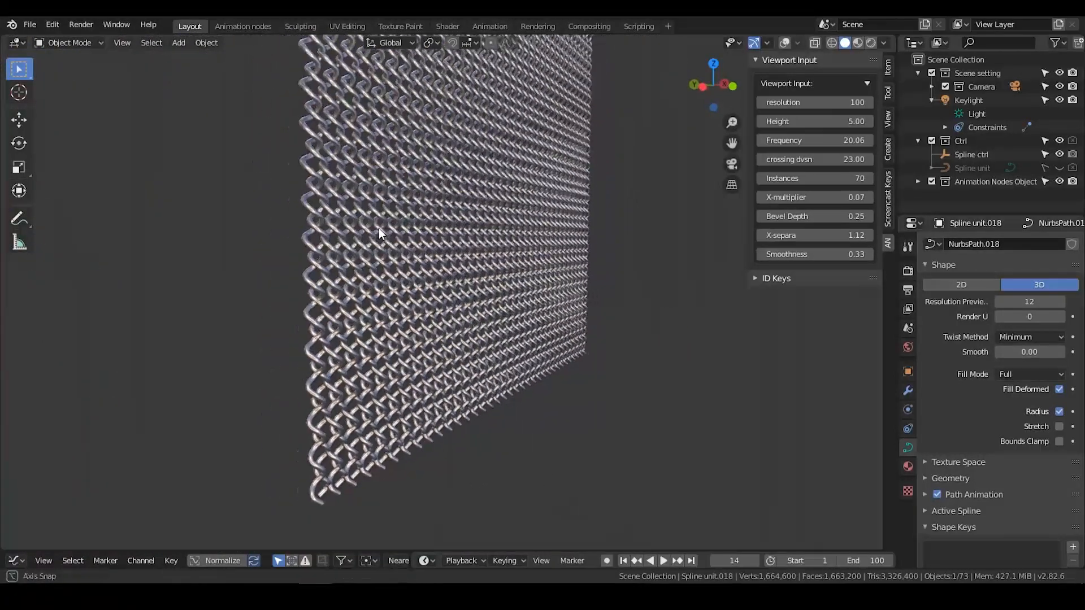
Set the crossing dvsn to 5 in the side view and check the depth of the wire crossings
left_click(707, 85)
middle_click_drag(639, 247, 545, 239, "shift")
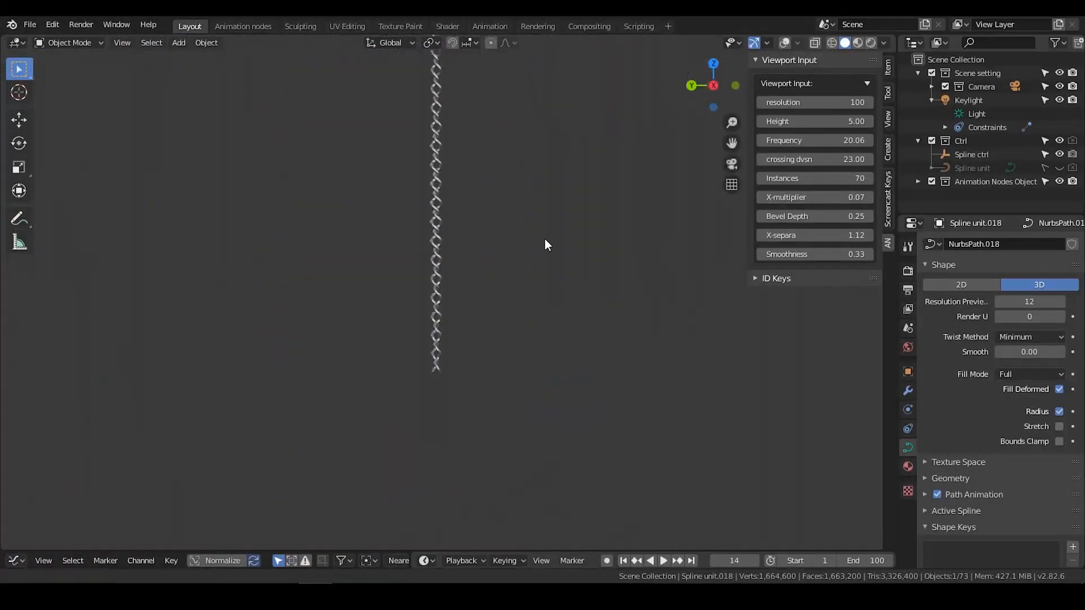
scroll(544, 239, "up", 3)
left_click(818, 159)
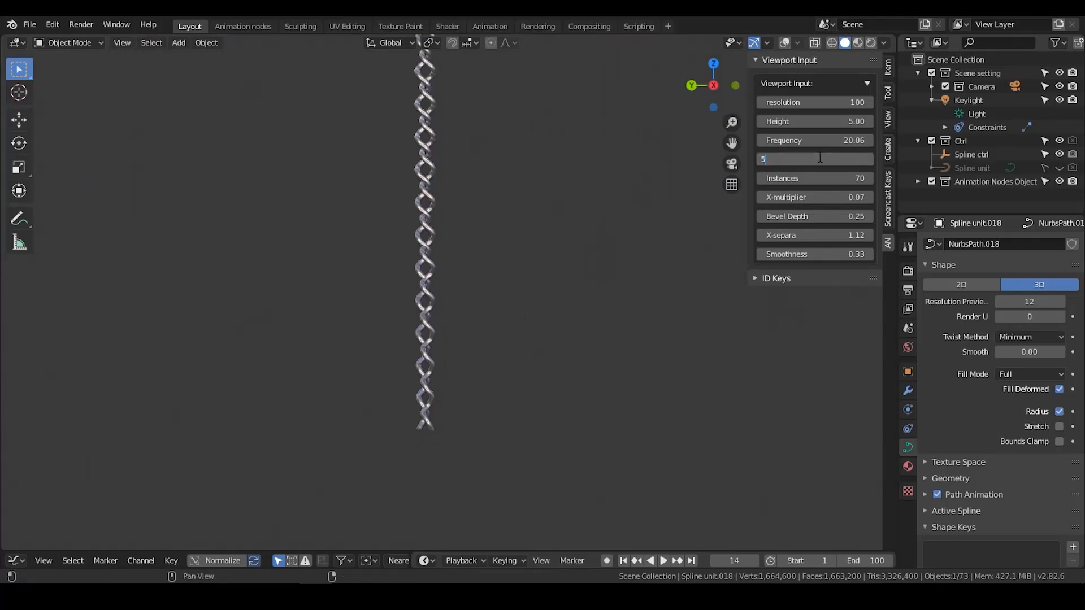
key("Return")
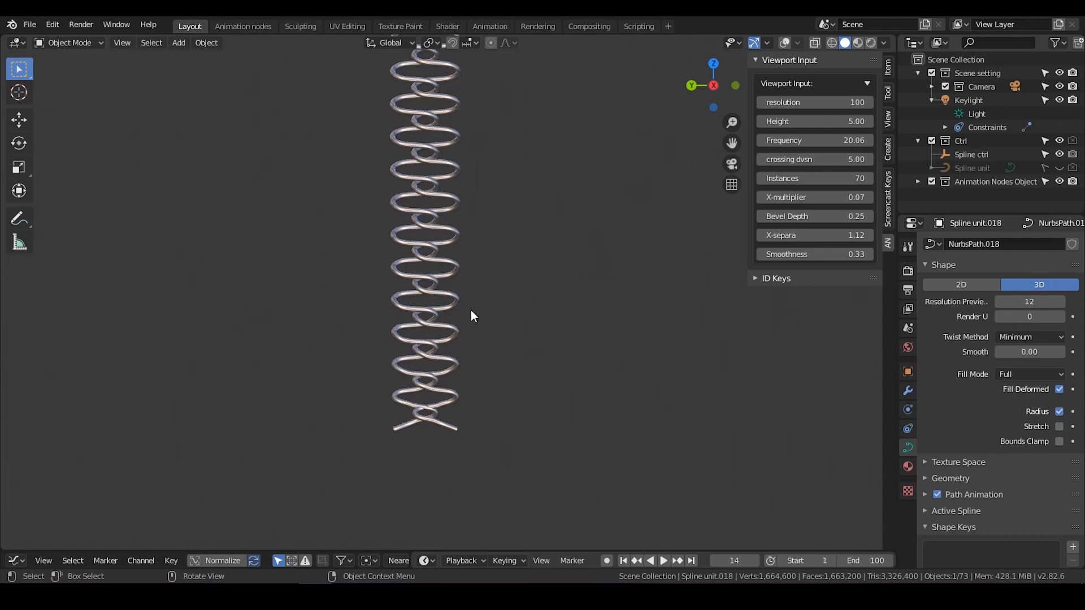
middle_click_drag(459, 286, 444, 244)
Set the crossing dvsn to 25 and check the tightened wire crossings
double_click(796, 159)
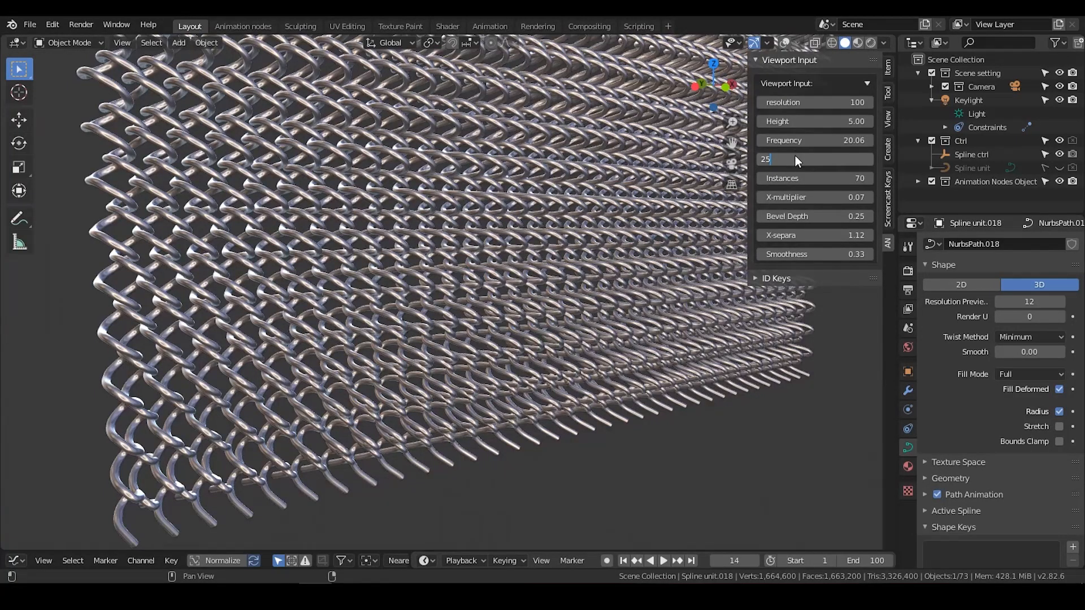
type("25")
key("Return")
middle_click_drag(431, 198, 656, 143)
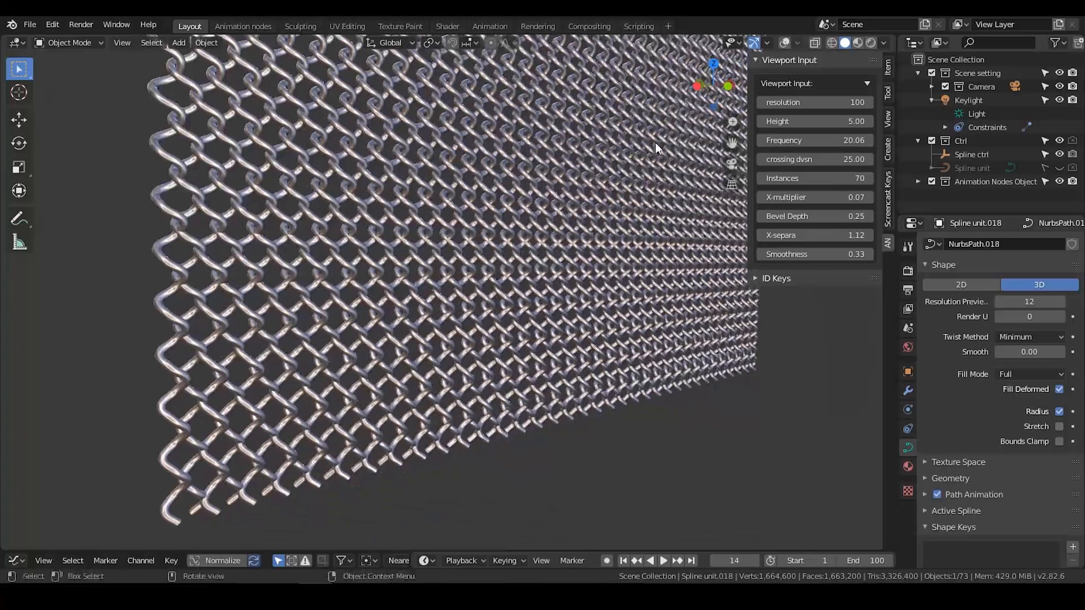
Try crossing dvsn values of 30 and 100, and inspect the wire crossings up close at an angle
double_click(817, 144)
double_click(820, 161)
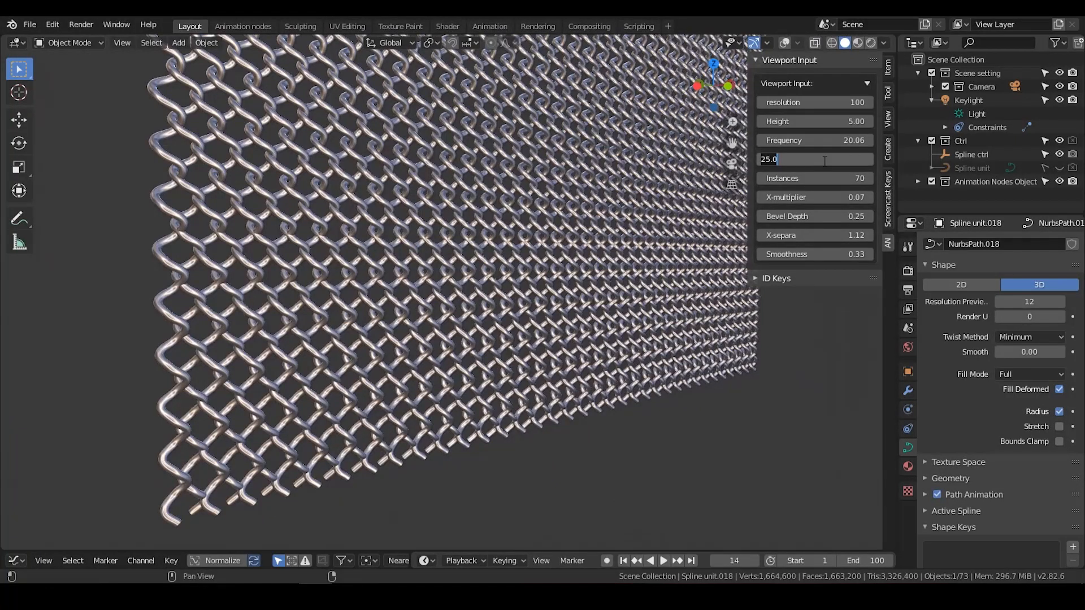
type("30.0")
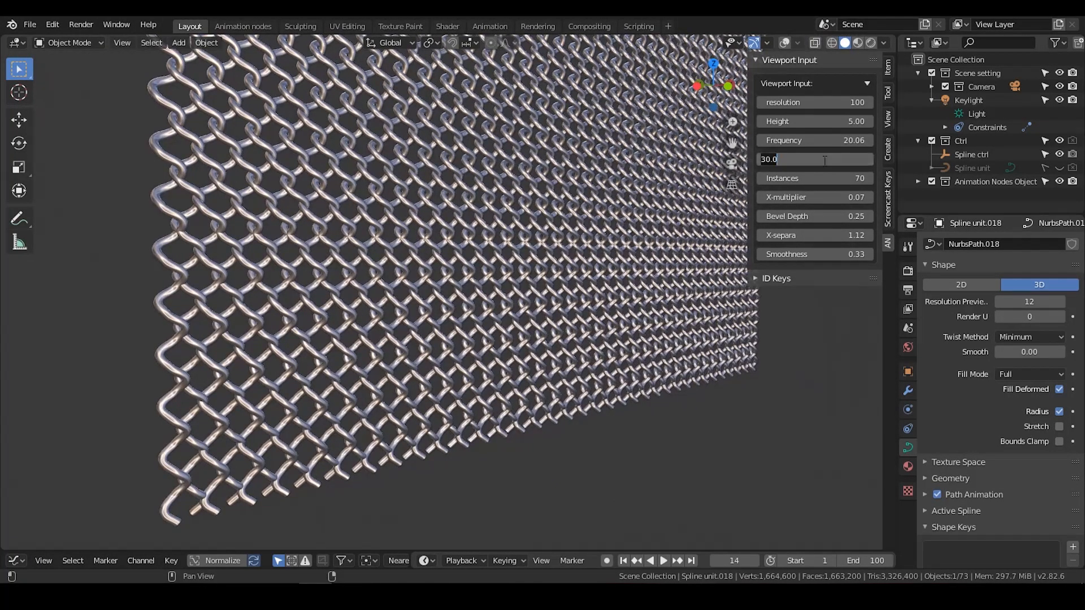
key("Return")
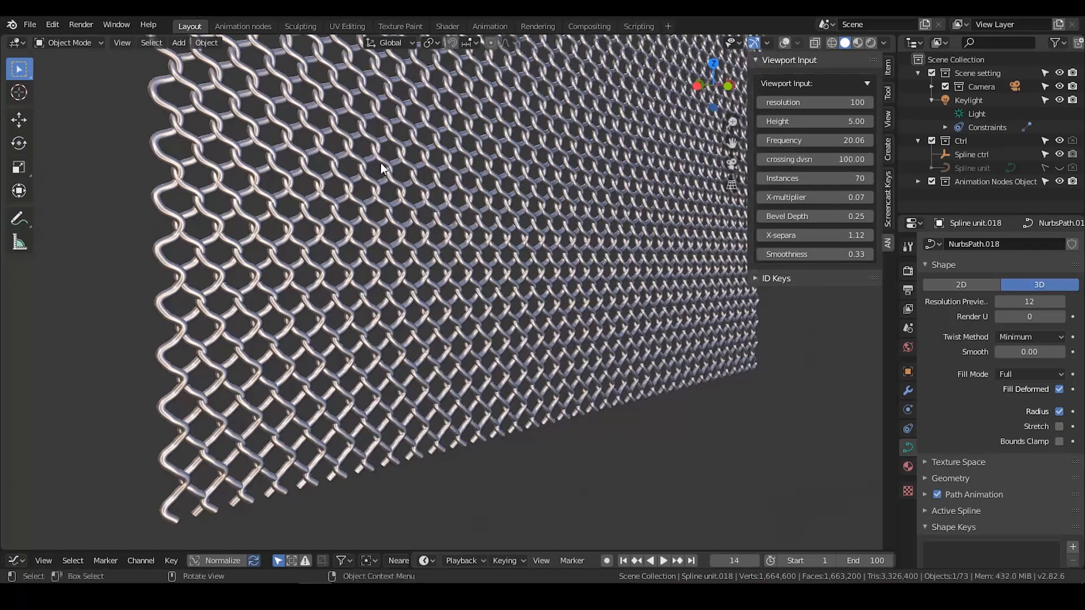
middle_click_drag(458, 196, 574, 290)
scroll(574, 290, "up", 4)
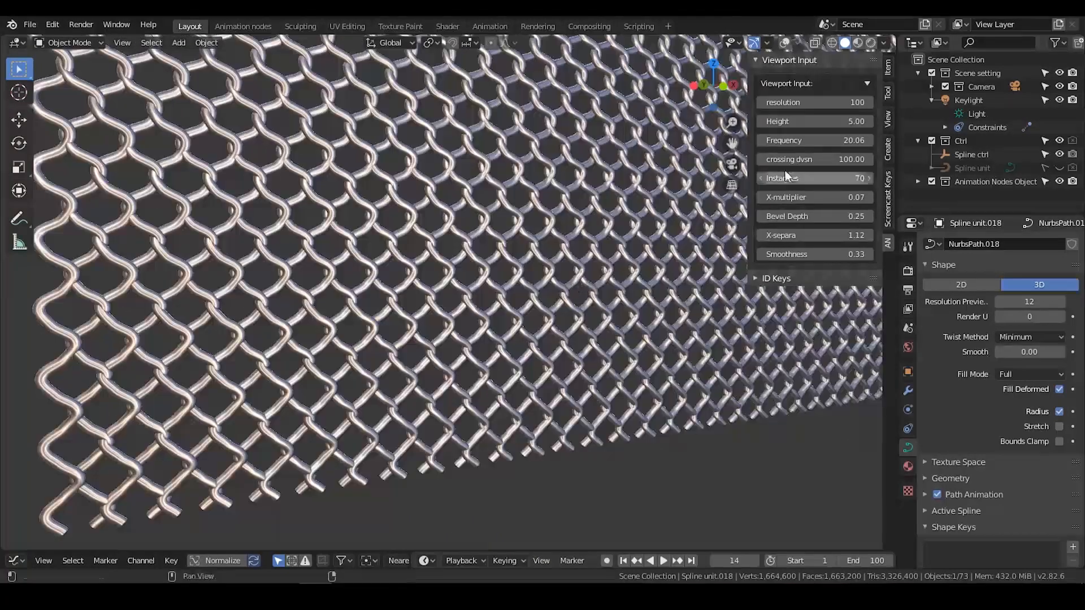
Return the crossing dvsn to 25 for tighter wire crossings
left_click(815, 157)
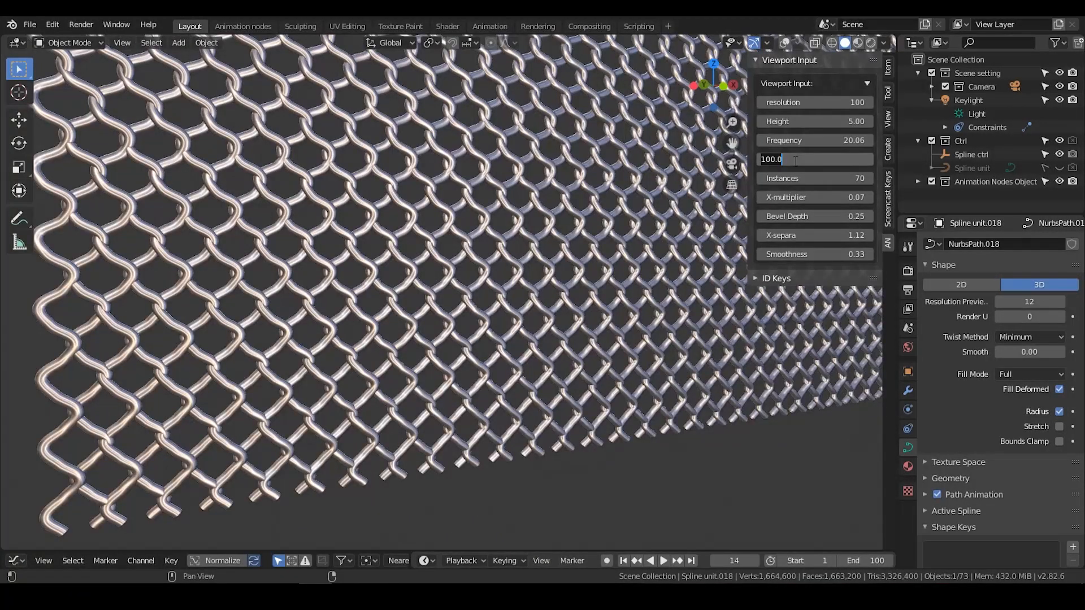
key("Return")
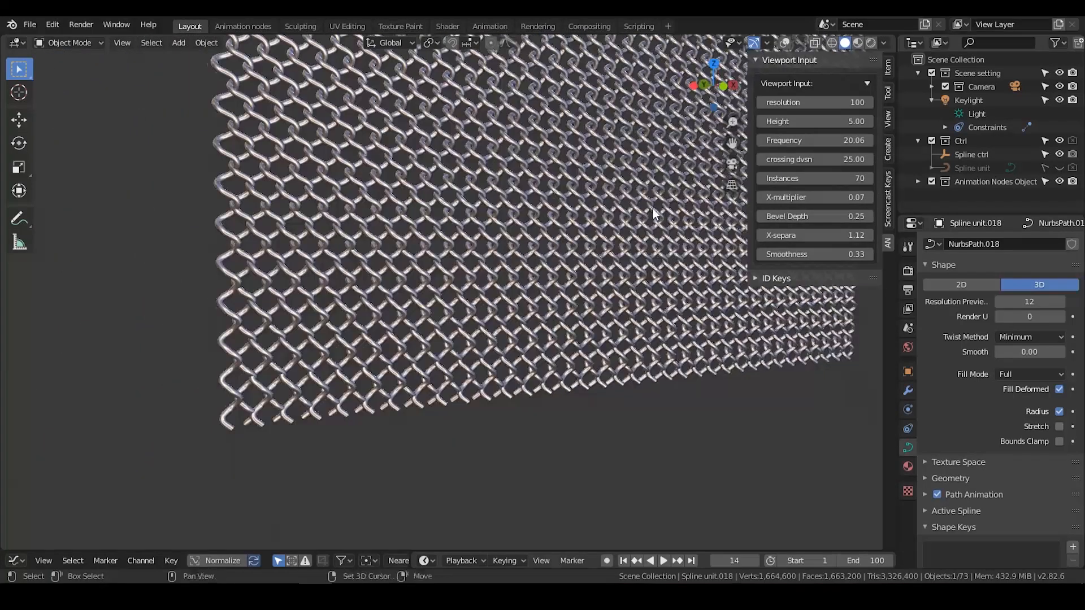
middle_click_drag(529, 230, 576, 256)
Reduce the number of mesh wires by setting Instances to 50
left_click(839, 195)
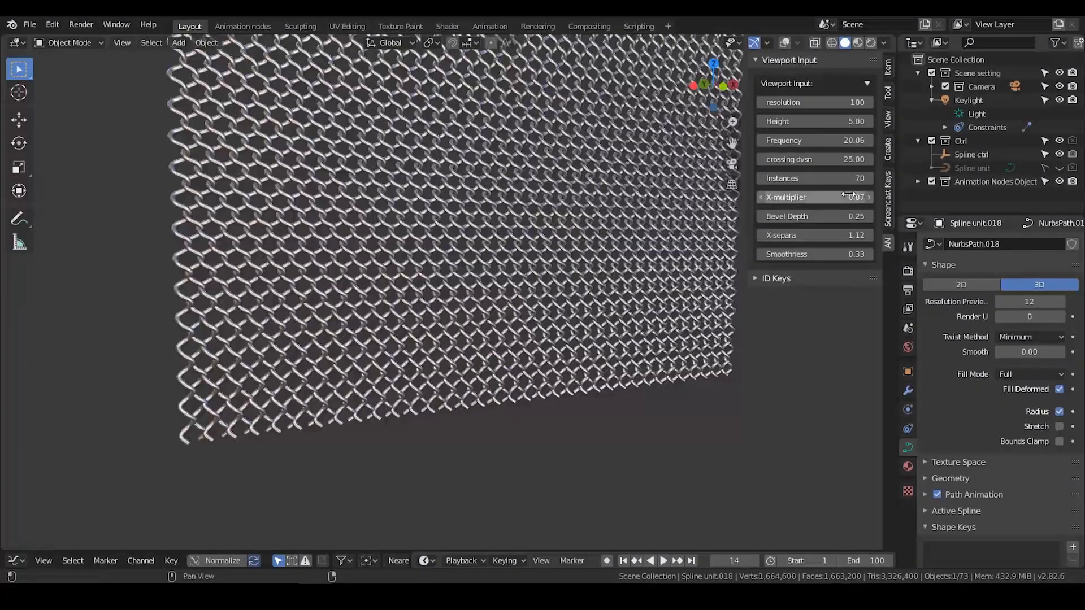
left_click(837, 175)
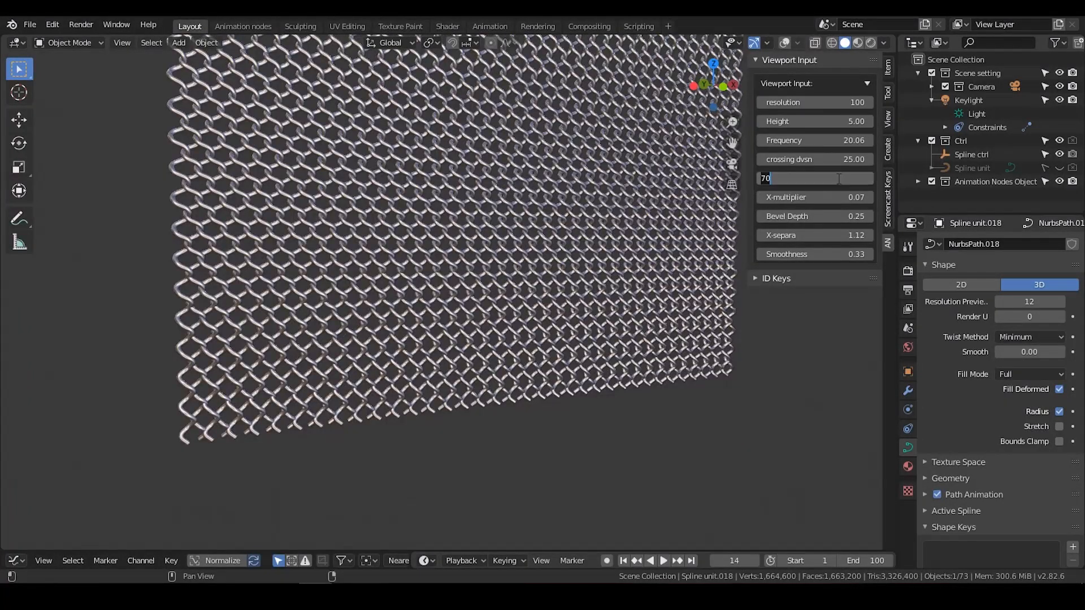
key("Return")
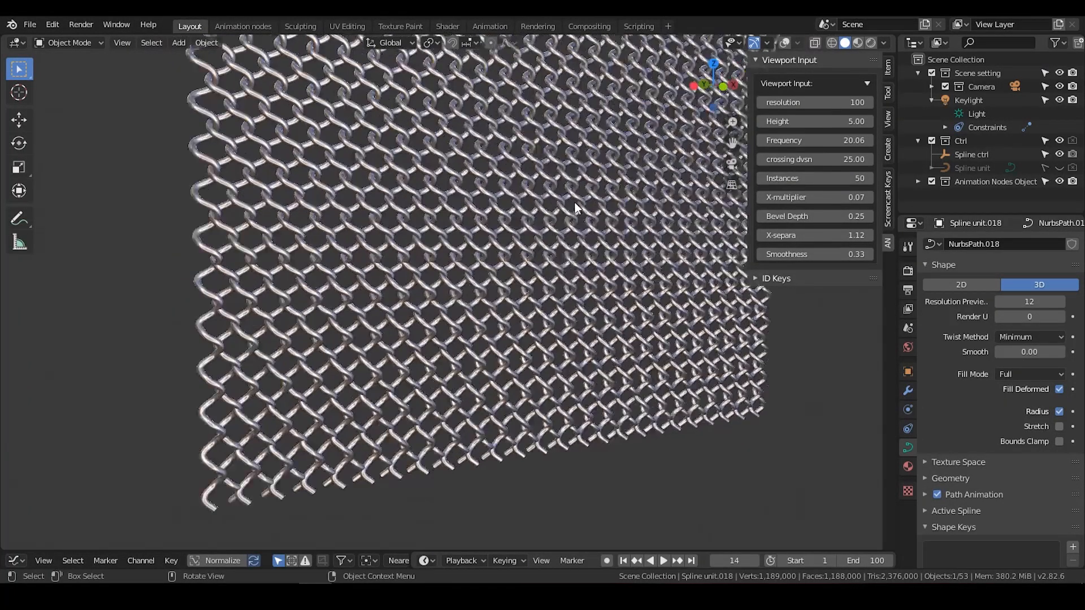
middle_click_drag(575, 202, 548, 234)
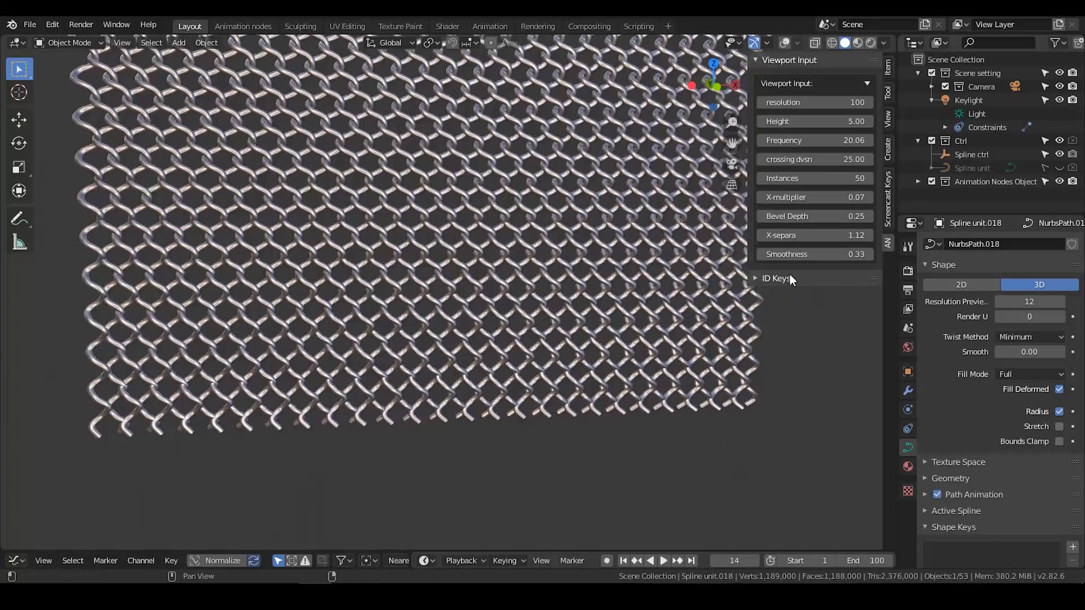
Set the Smoothness to 0 and inspect the angular wire bends up close
left_click(814, 254)
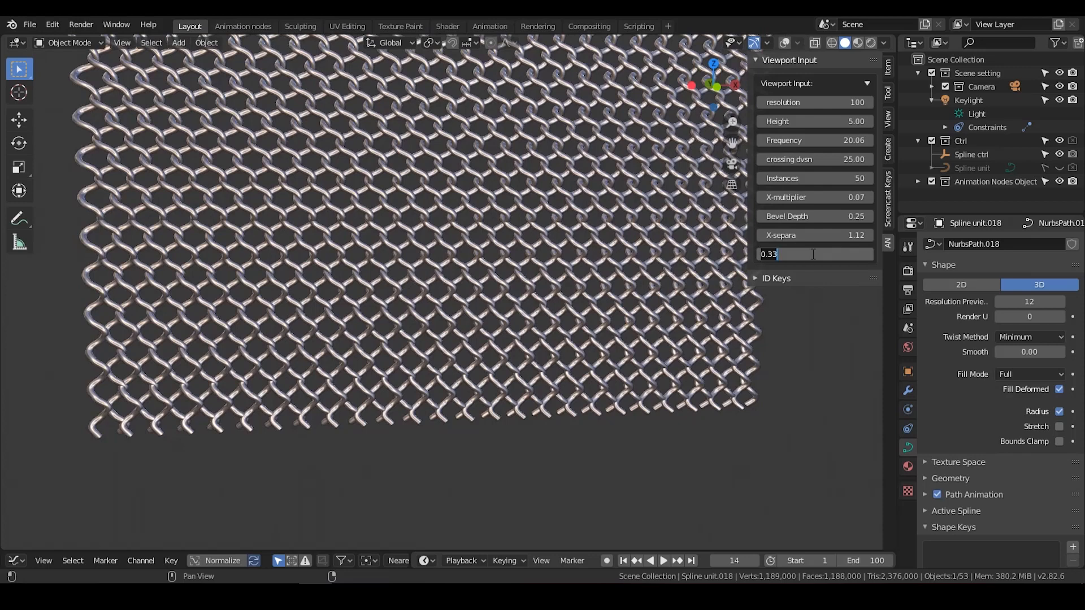
type("0")
key("Return")
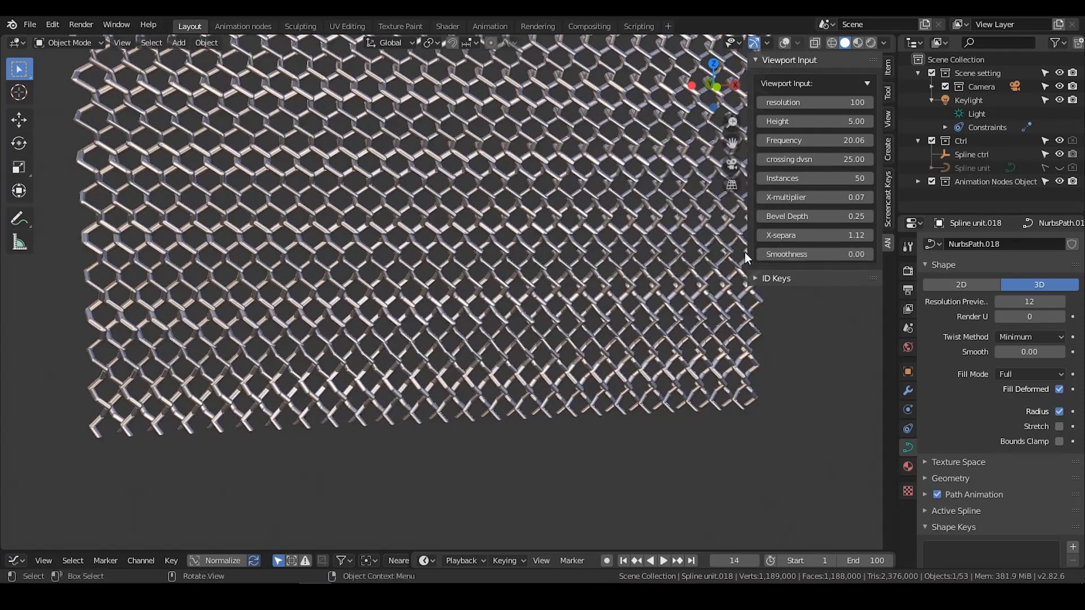
middle_click_drag(593, 246, 490, 177)
middle_click_drag(555, 208, 562, 207, "shift")
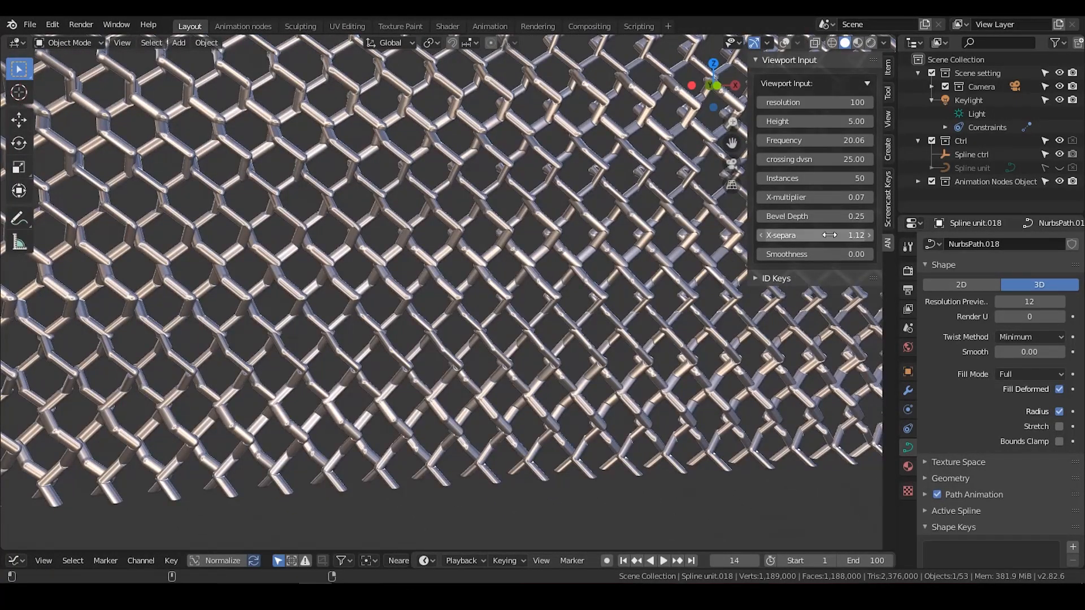
Lower the X-separa to 0.64 and thin the wires with a Bevel Depth of 0.15
left_click_drag(820, 235, 769, 236)
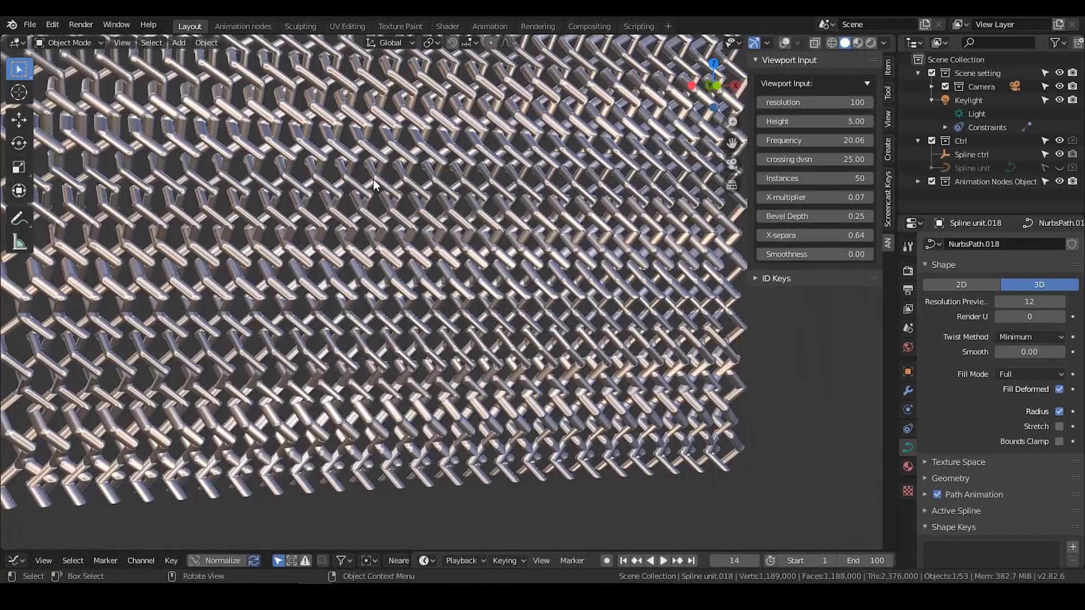
left_click(809, 217)
type("0.15")
key("Return")
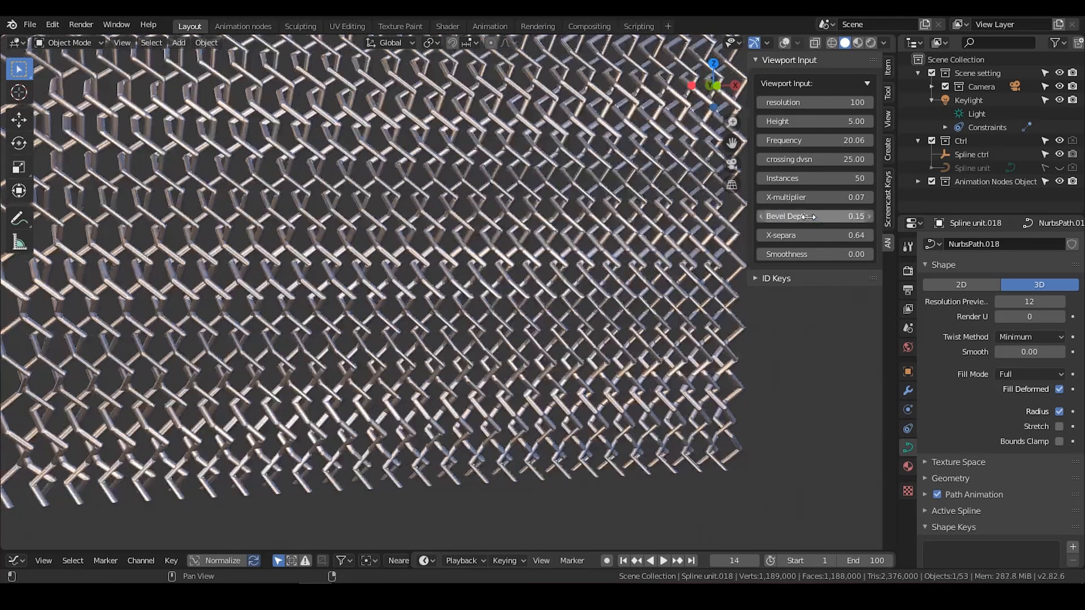
middle_click_drag(466, 250, 459, 248)
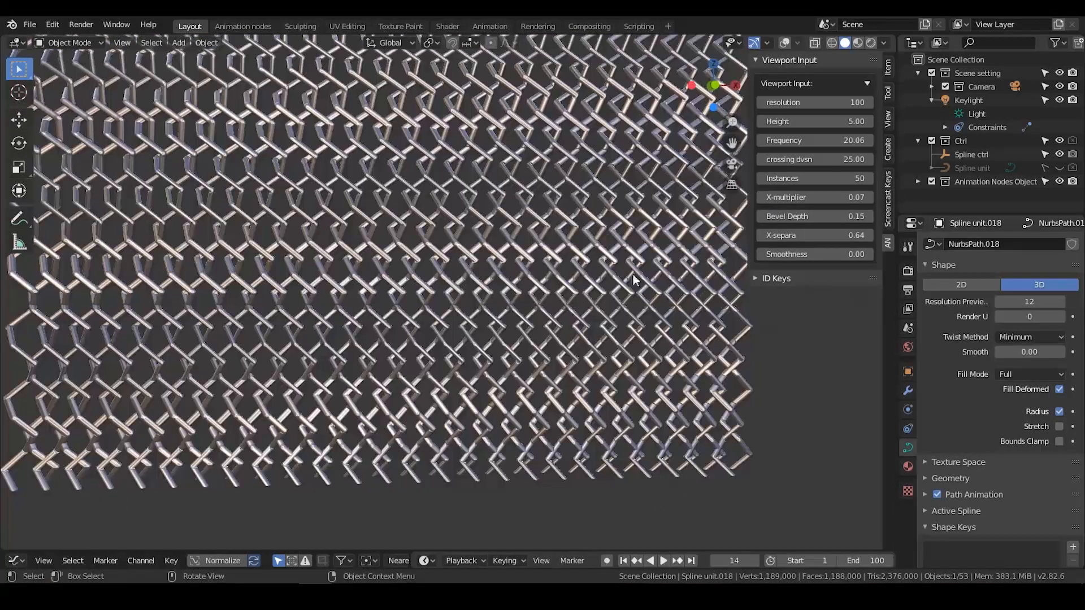
Round the wire bends by setting the Smoothness to 1, and view the mesh at an angle
left_click(793, 256)
type("1")
key("Return")
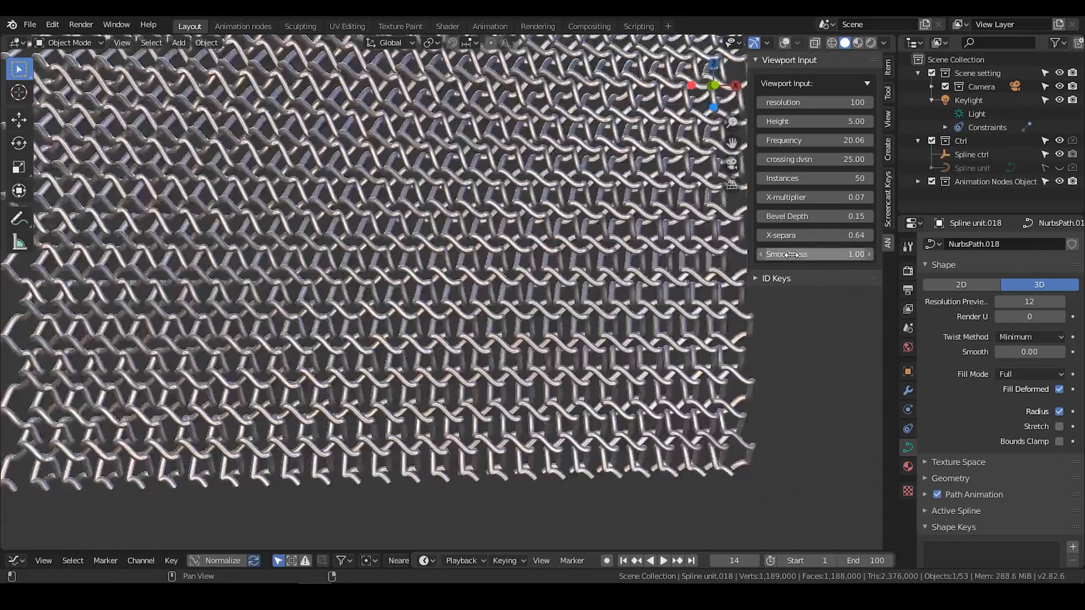
middle_click_drag(402, 239, 453, 240)
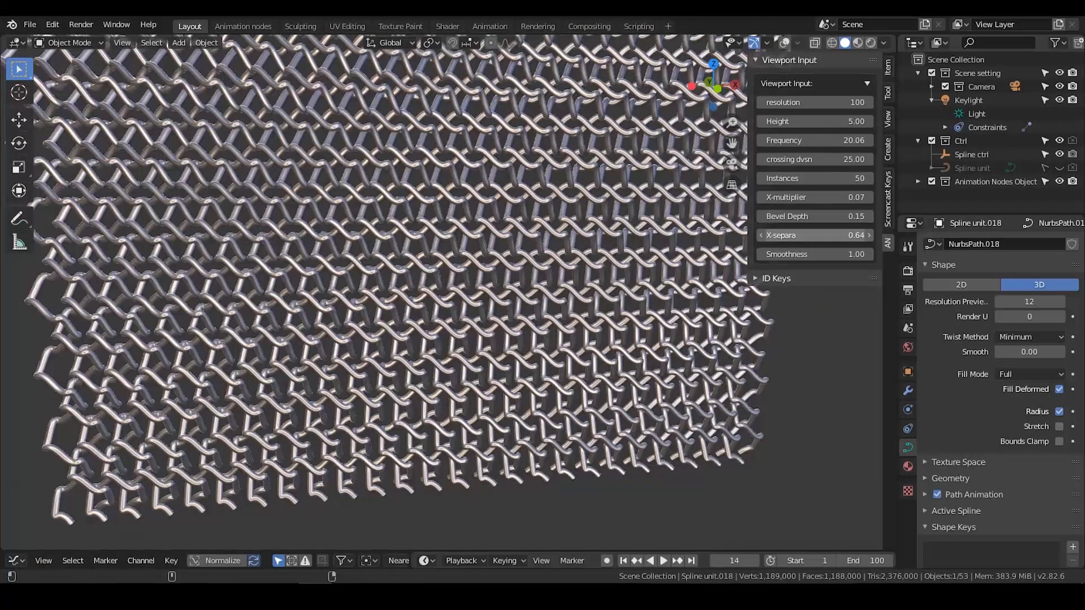
Widen the X-separa to 1.05, raise the Smoothness to 1.5 and inspect the curled crossings up close
left_click_drag(814, 236, 869, 235)
left_click(787, 254)
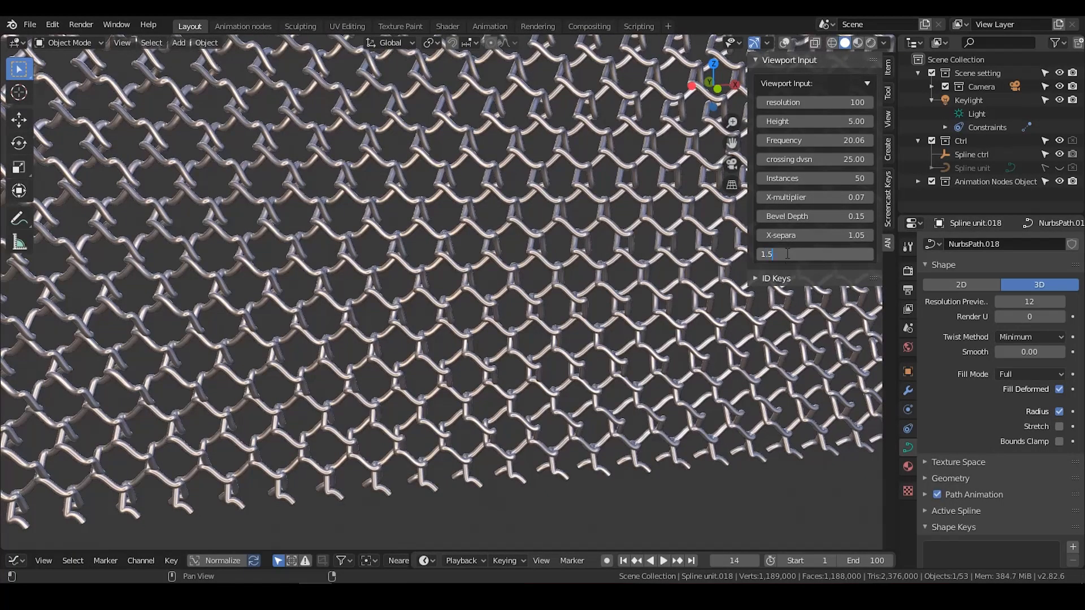
key("Return")
middle_click_drag(446, 270, 355, 199)
middle_click_drag(344, 246, 425, 225)
scroll(424, 225, "up", 6)
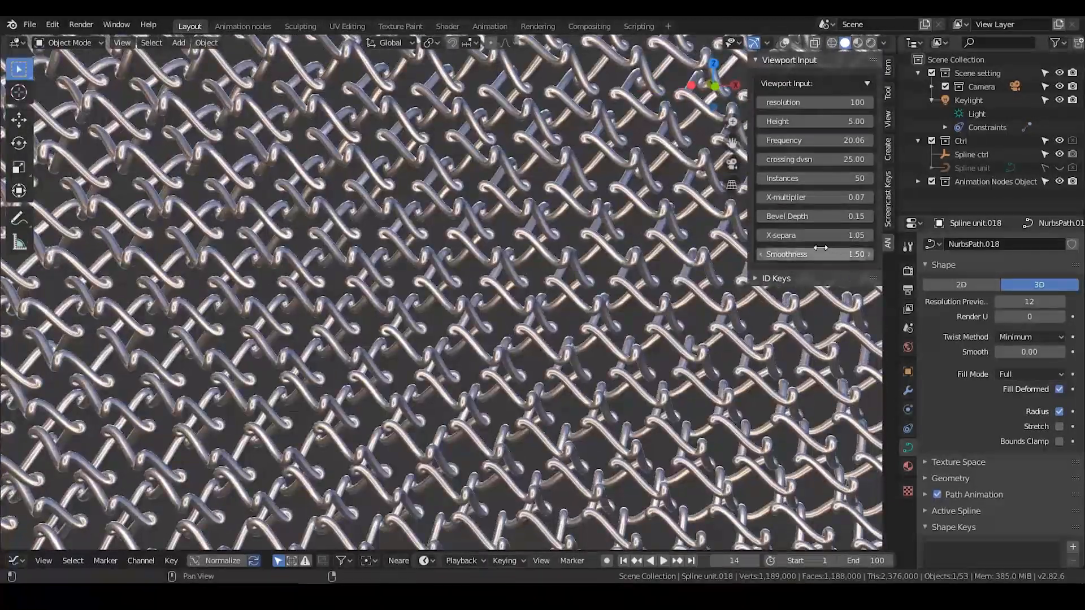
Spread the wires farther apart with an X-separa of 1.51 and check the pattern down to the lower edge
left_click_drag(814, 235, 949, 236)
scroll(516, 342, "down", 3)
scroll(474, 348, "up", 2)
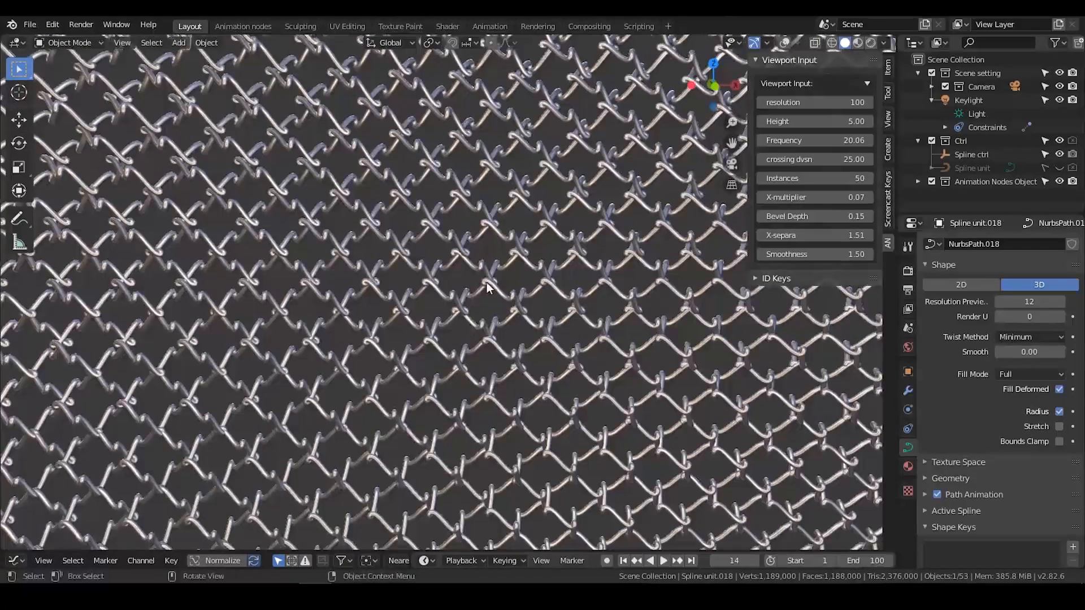
middle_click_drag(535, 341, 555, 283)
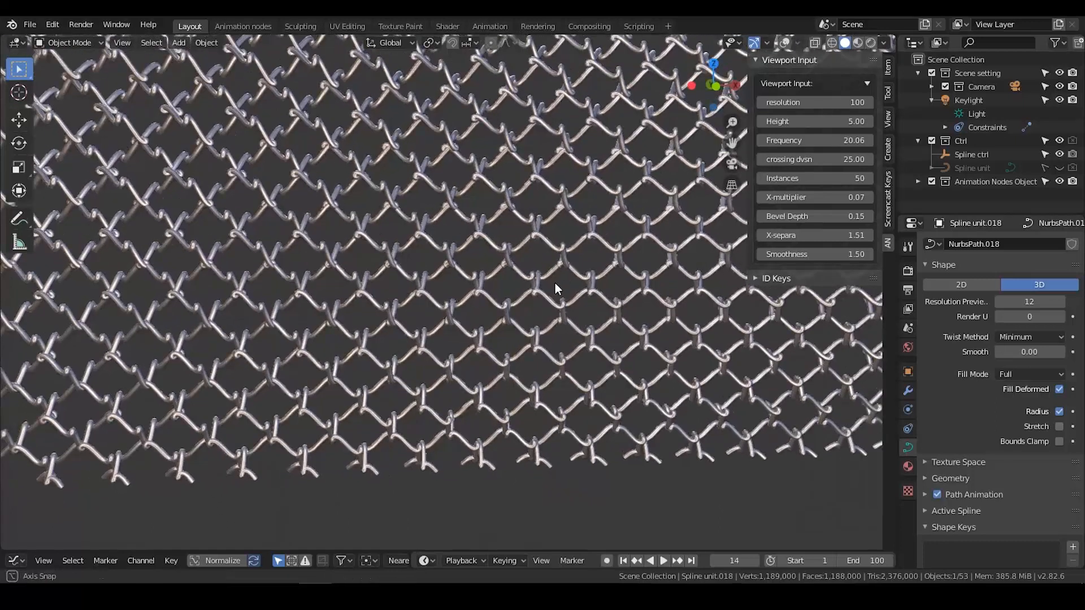
Raise the Smoothness to 2 and then to 3 to form looped knots at the crossings
left_click(825, 255)
key("Return")
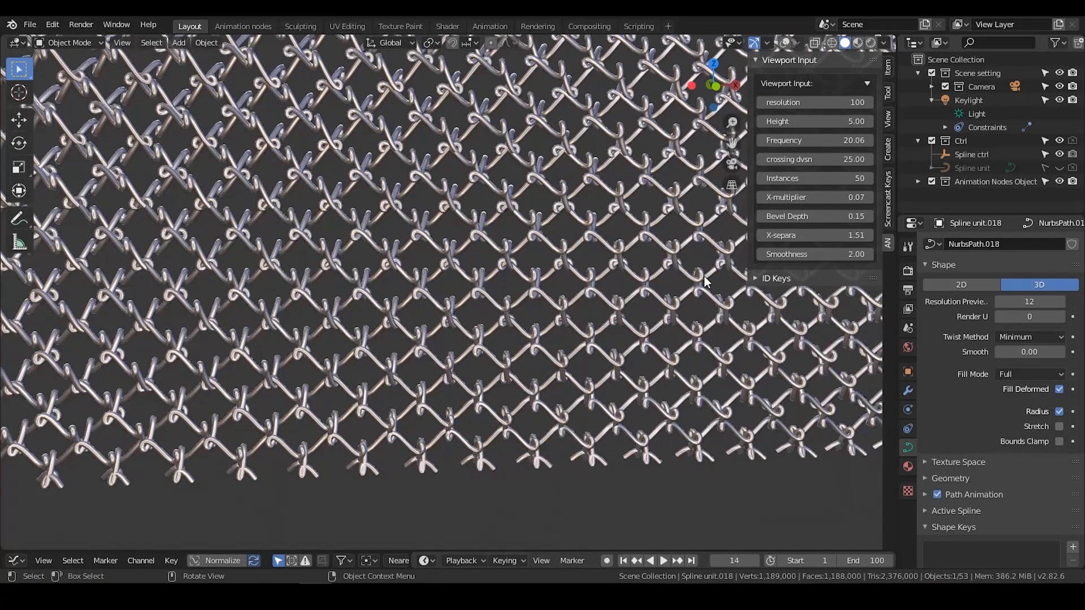
left_click(780, 252)
type("3")
key("Return")
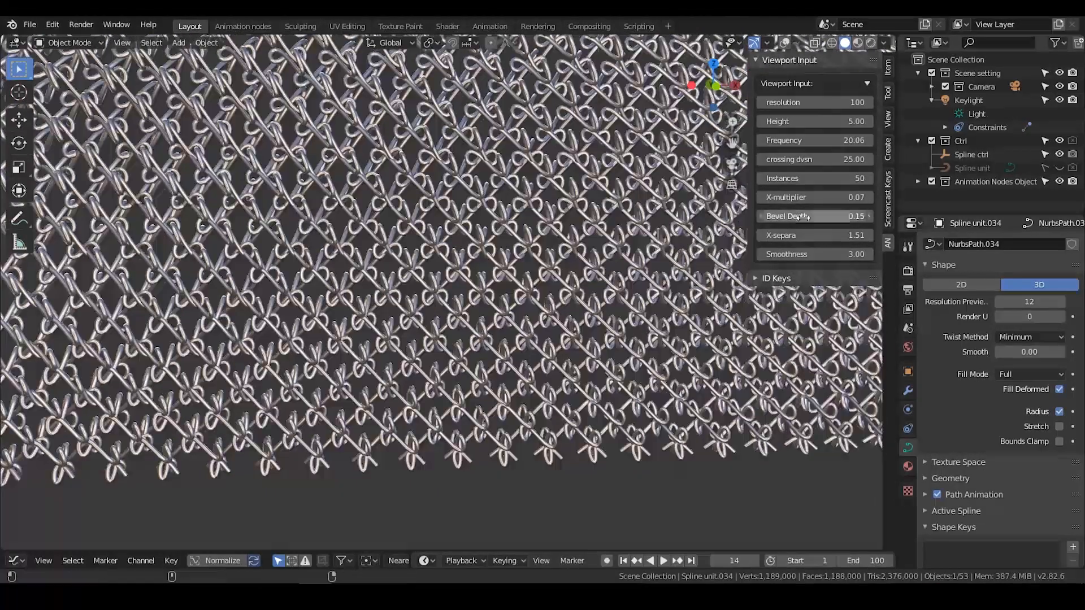
Adjust the X-separa to 1.67 and inspect the looped pattern across the mesh
left_click_drag(802, 236, 836, 235)
mouse_move(815, 235)
left_mouse_down()
mouse_move(855, 235)
mouse_move(793, 235)
left_mouse_up()
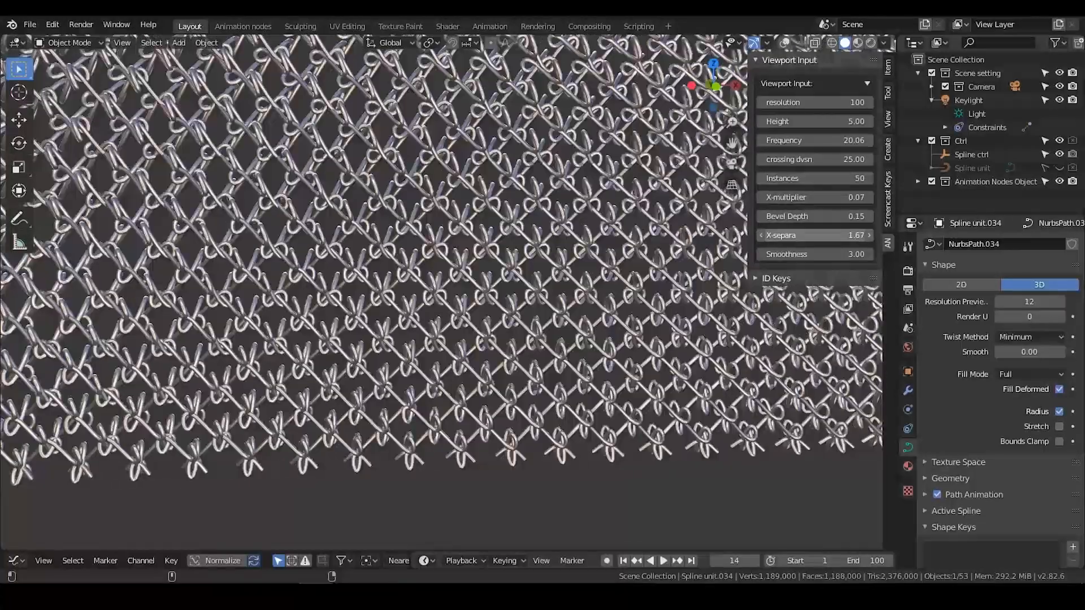
middle_click_drag(511, 282, 521, 453, "shift")
scroll(501, 334, "down", 4)
scroll(503, 379, "up", 5)
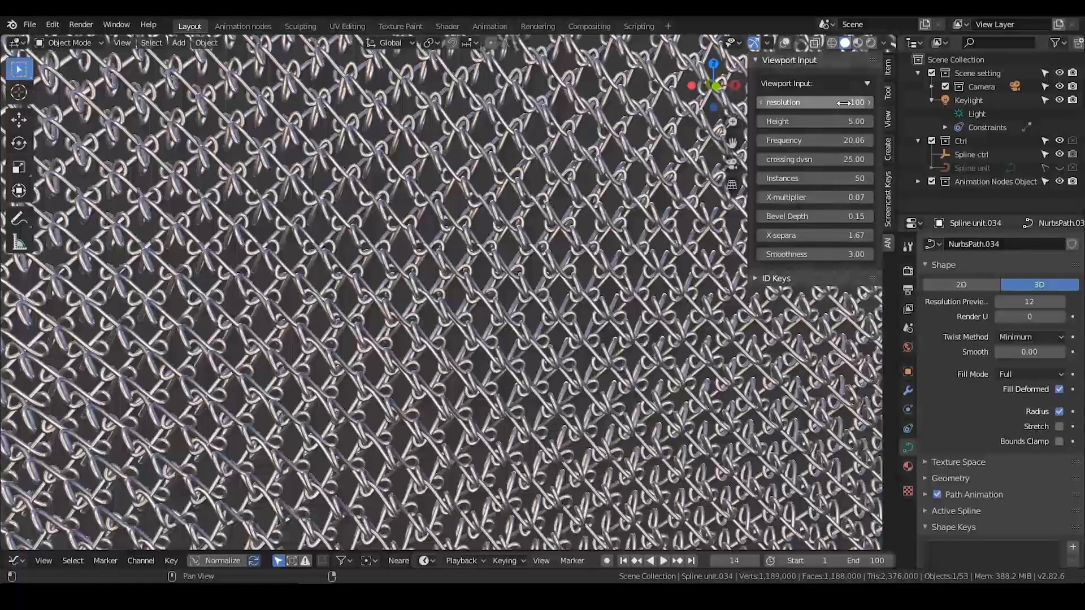
Set the wire resolution to 150 and inspect the knotted crossings from another angle
left_click(844, 102)
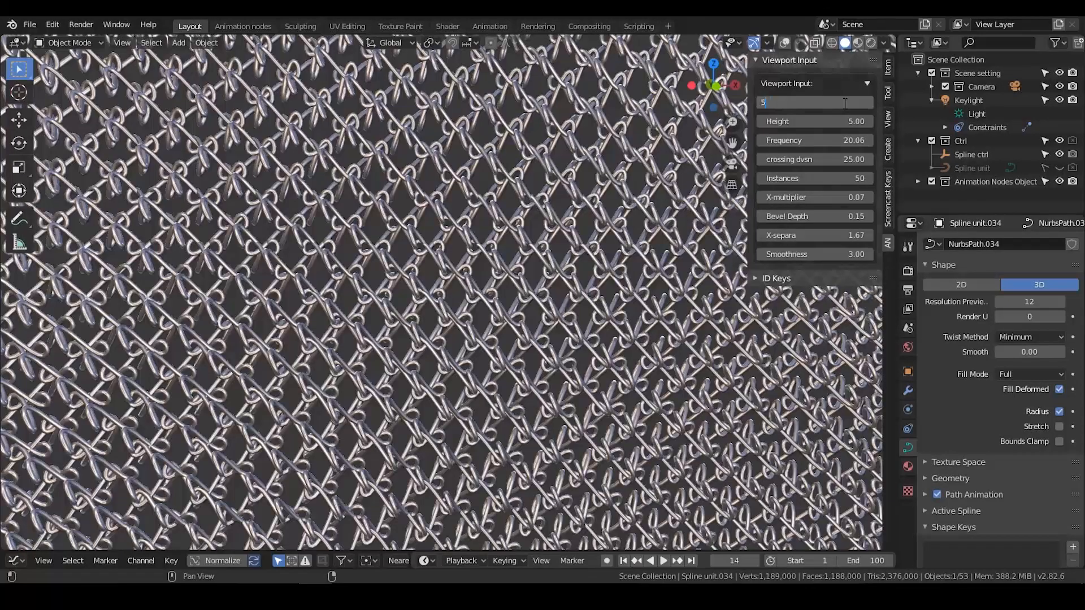
key("Return")
left_click(844, 103)
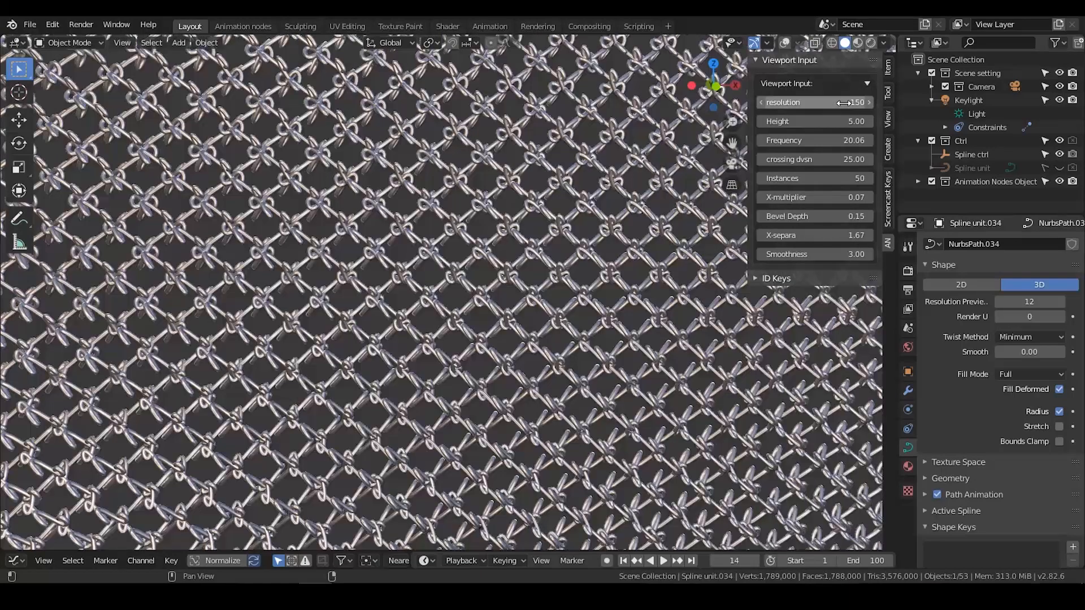
key("Return")
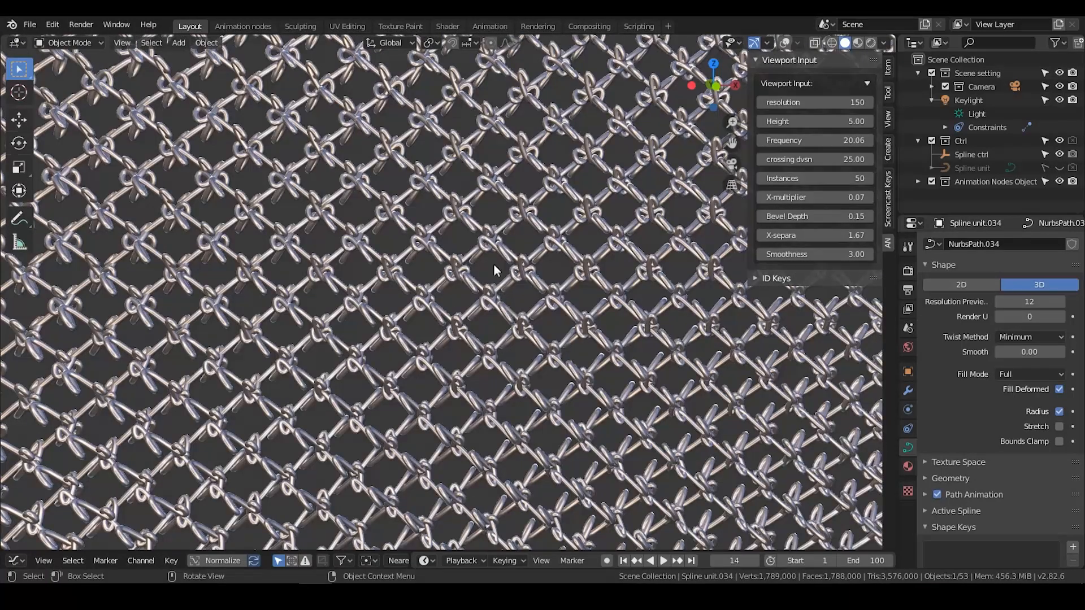
middle_click_drag(481, 273, 398, 438)
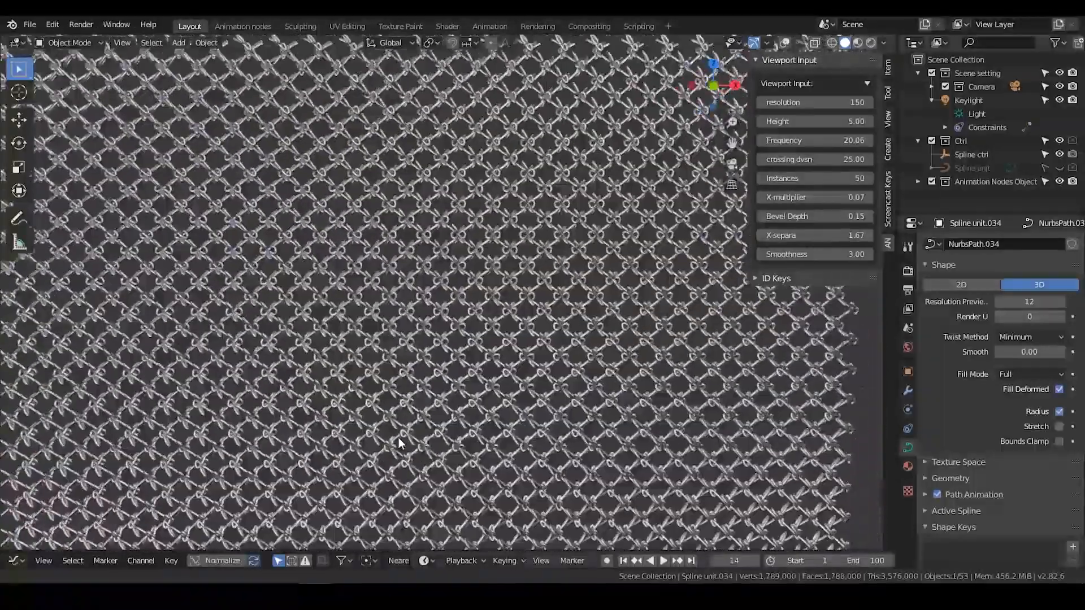
Set the Smoothness to 0.33 with the whole mesh in view, and check the simplified wires up close
scroll(428, 385, "down", 3)
middle_click_drag(427, 360, 443, 276, "shift")
scroll(437, 286, "down", 3)
middle_click_drag(442, 277, 439, 299, "shift")
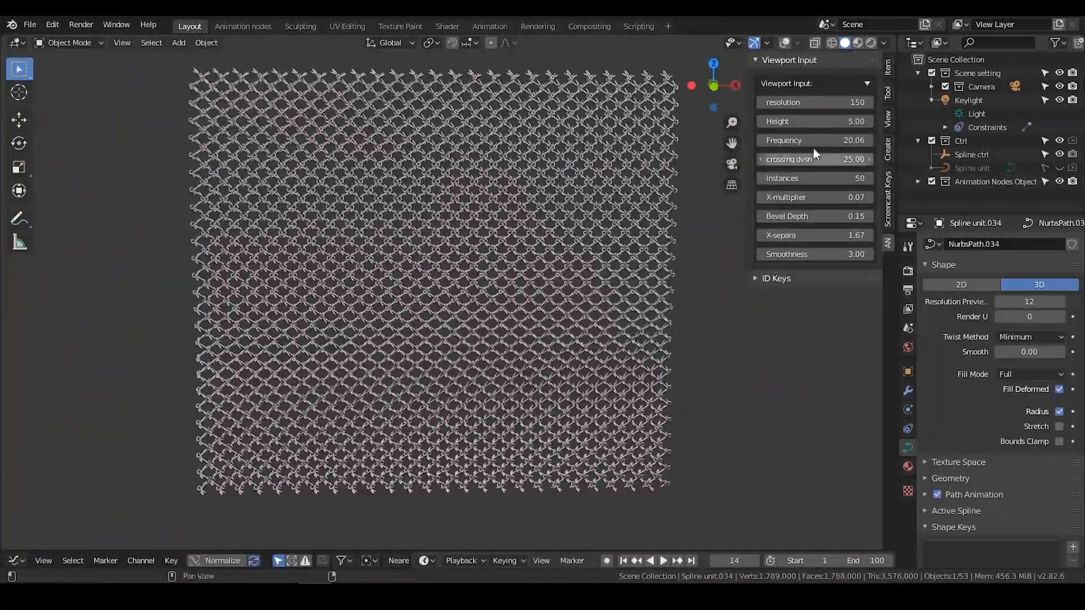
left_click(827, 119)
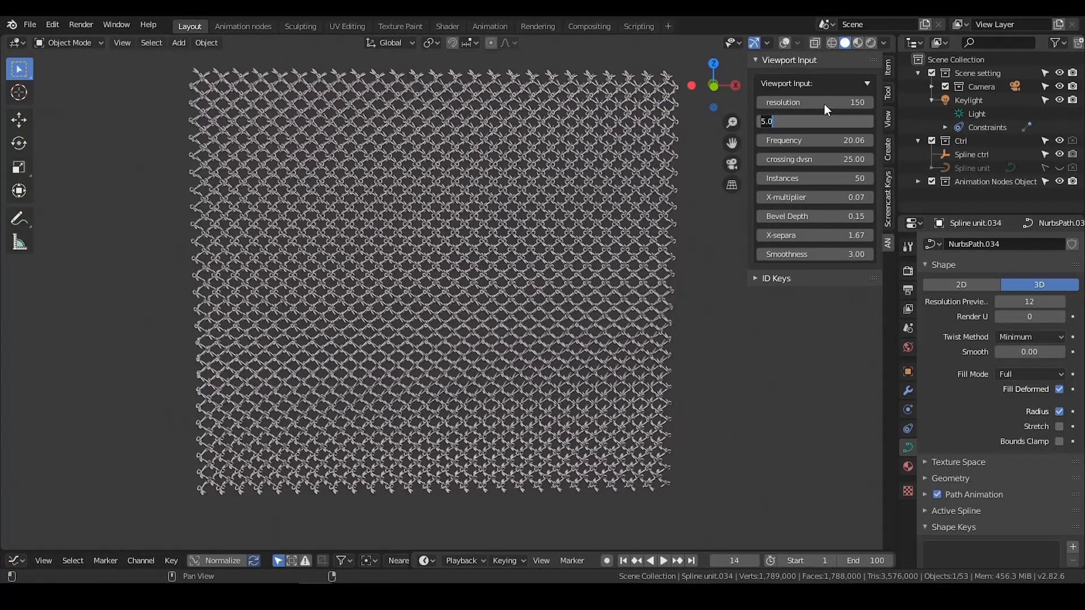
left_click(821, 102)
left_click(837, 254)
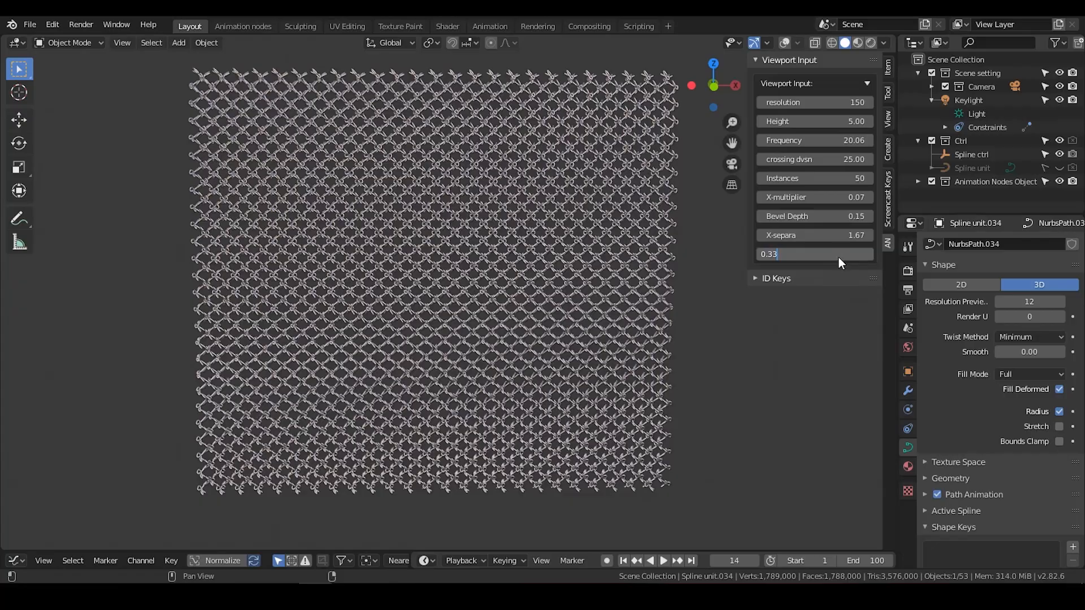
key("Return")
scroll(543, 281, "up", 6)
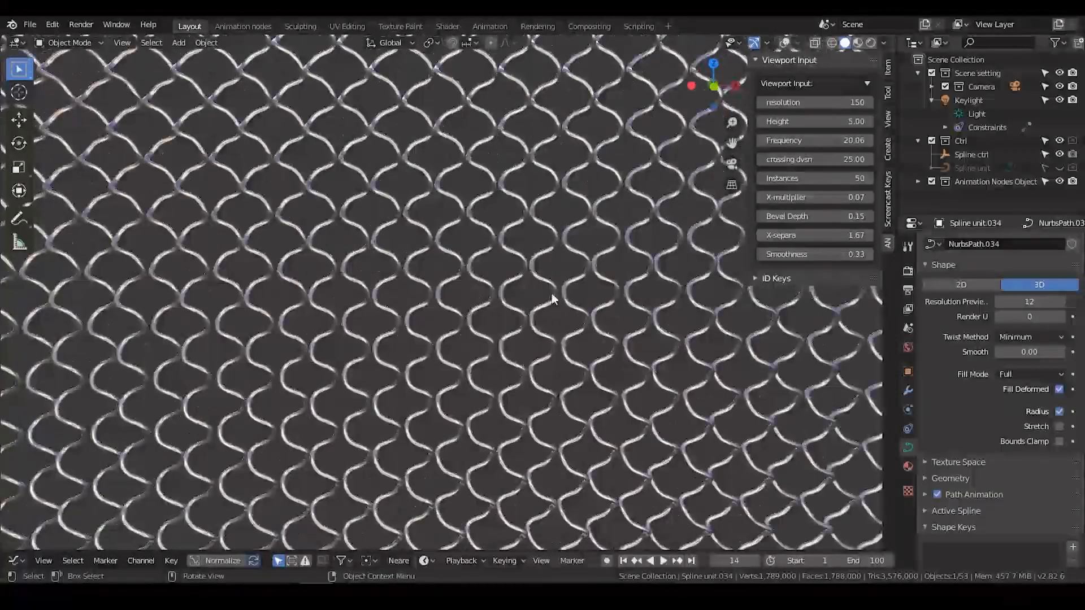
Set the X-separa to 1.1 to bring the wires closer together
left_click(818, 235)
type("1.1")
key("Return")
scroll(565, 300, "down", 8)
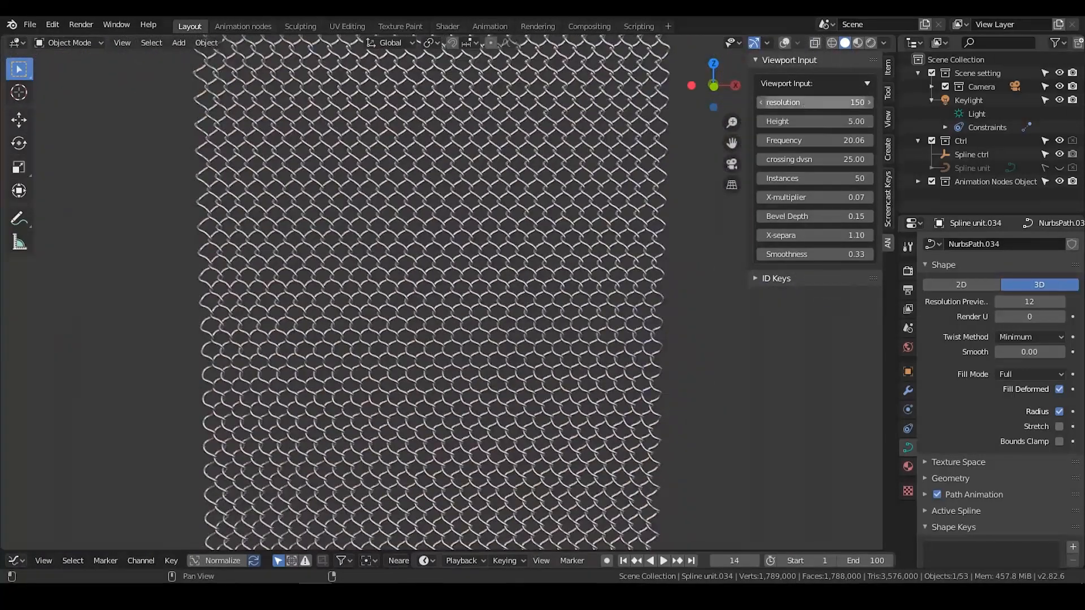
Set the wire mesh's resolution to 100 and its Height to 2.5
left_click(811, 103)
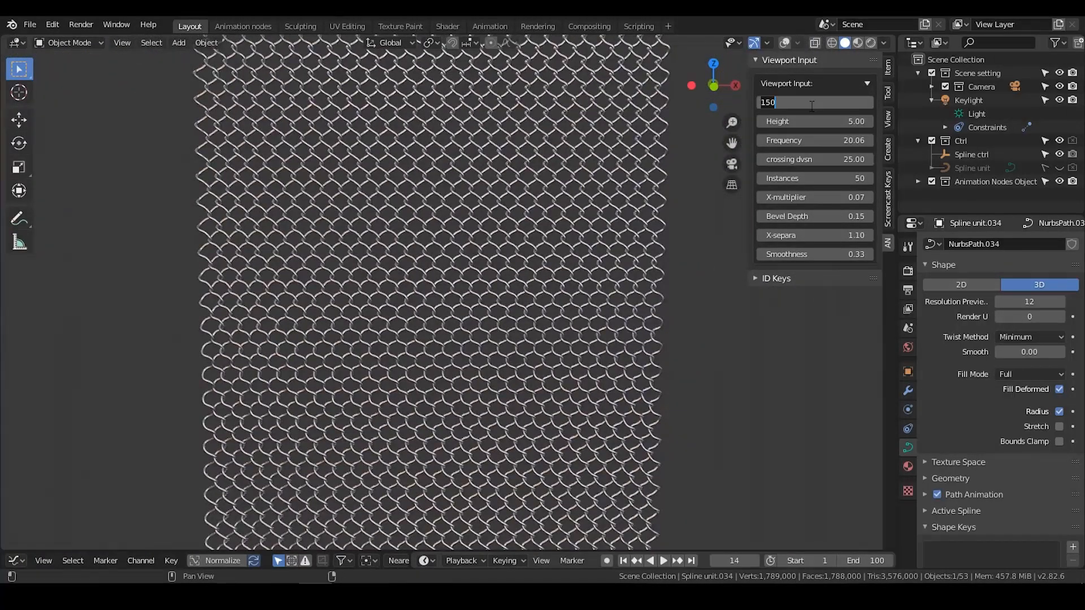
type("100")
key("Return")
left_click(817, 121)
type("2")
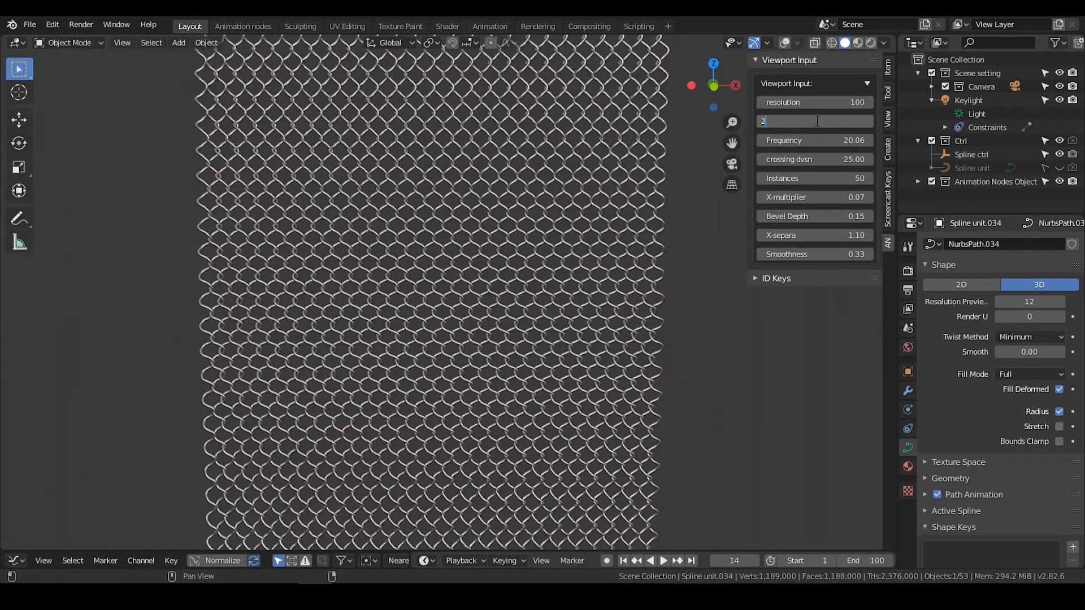
type(".5")
key("Return")
scroll(572, 255, "up", 3)
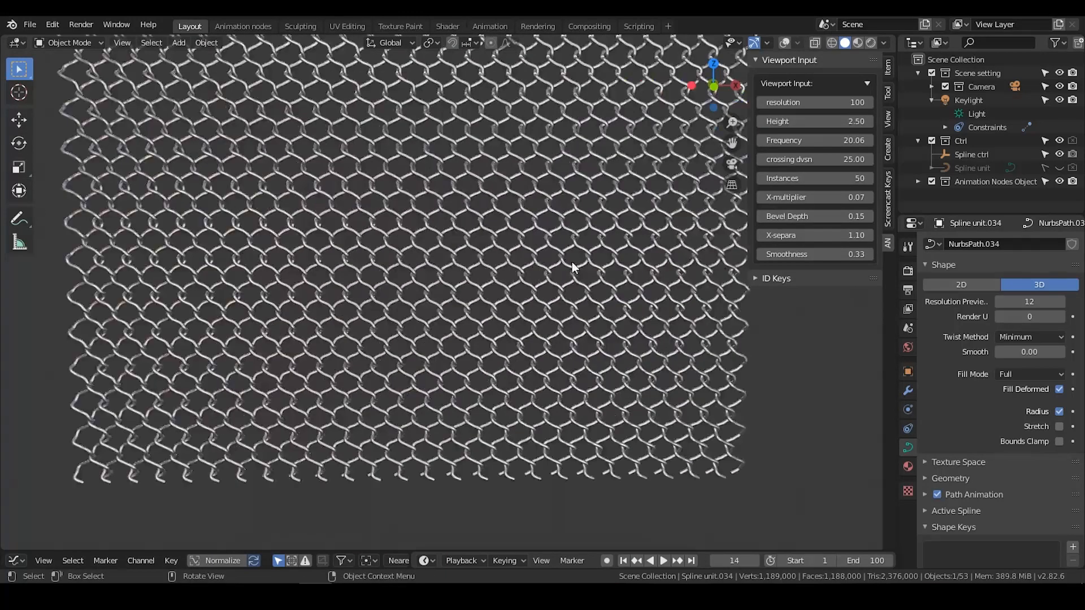
Select the Spline ctrl empty with viewport overlays turned on, and exclude the Scene setting collection from the scene
left_click(990, 154)
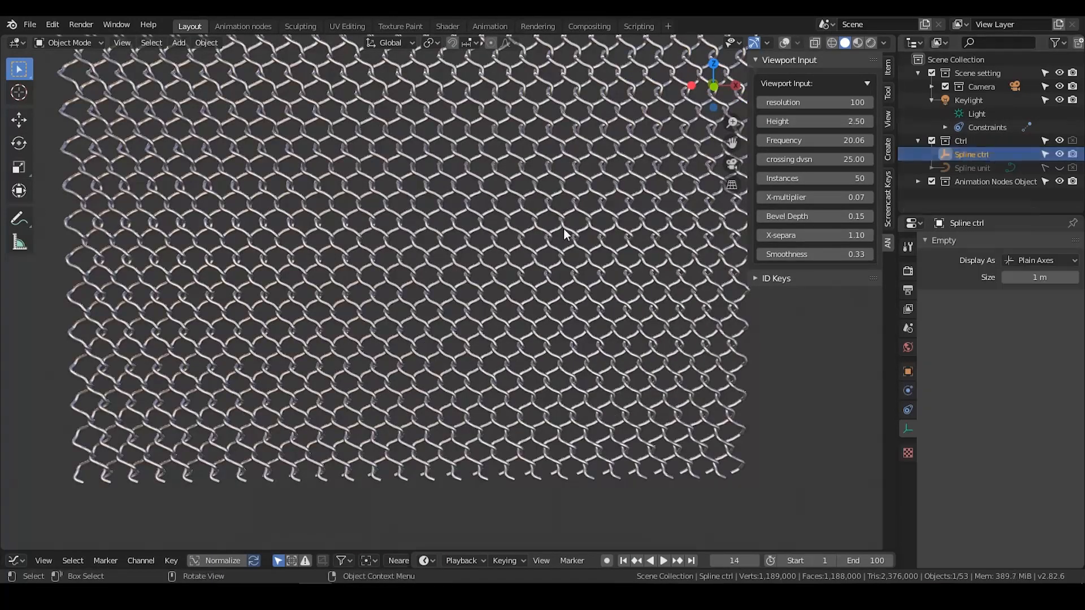
scroll(565, 235, "down", 1)
left_click(785, 43)
middle_click_drag(507, 270, 566, 303)
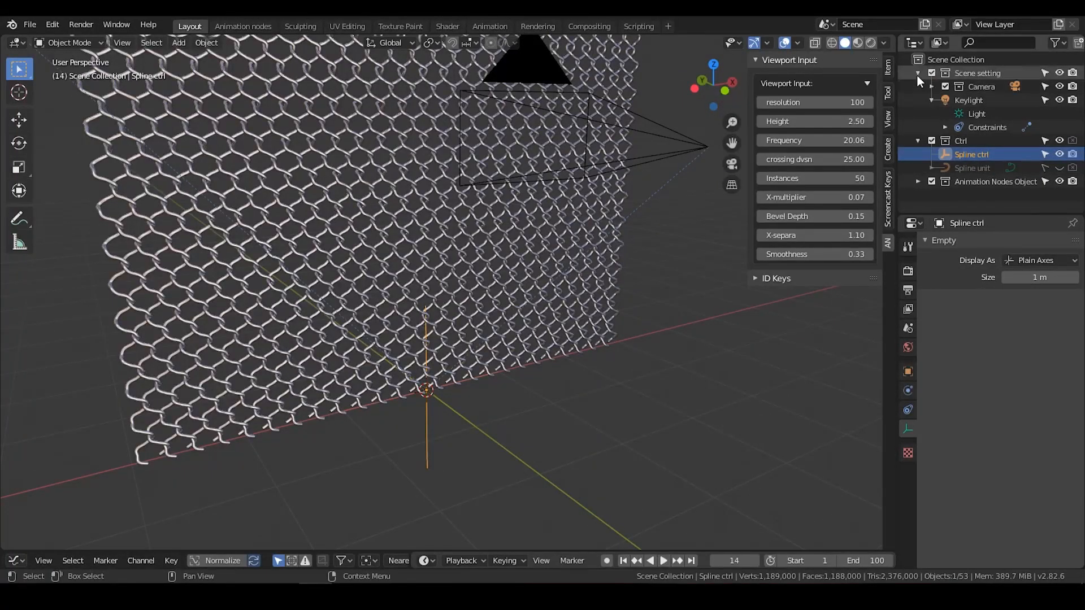
left_click(933, 73)
scroll(509, 306, "down", 4)
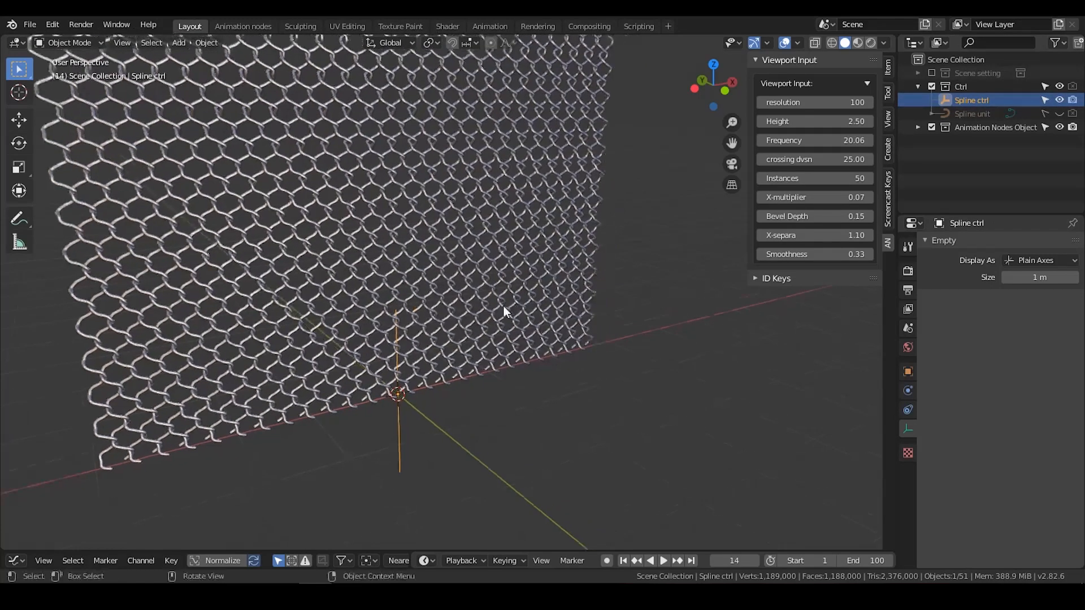
middle_click_drag(511, 328, 503, 323)
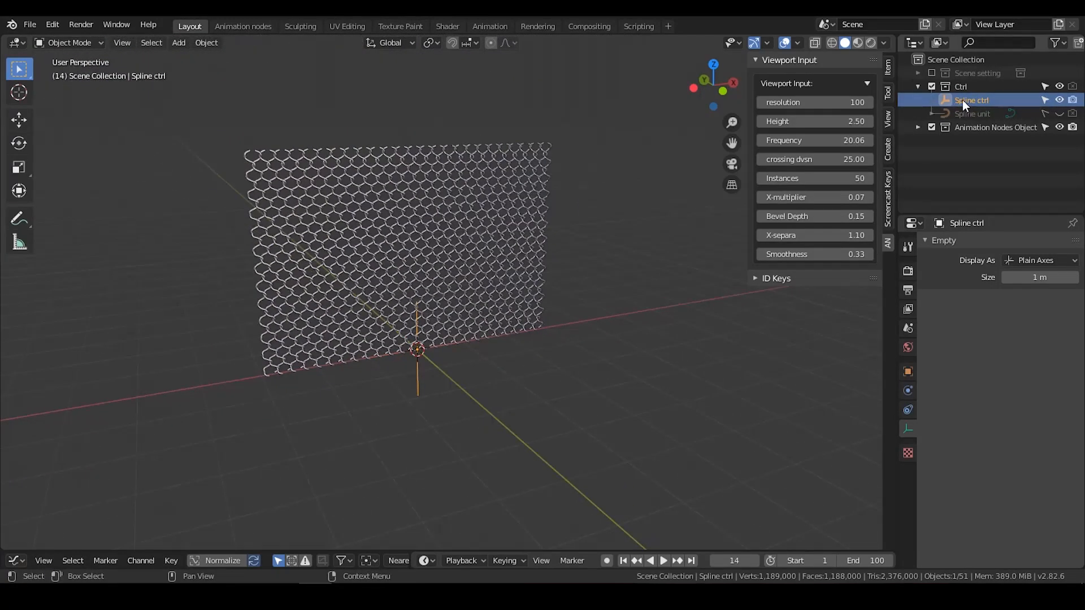
Make the Ctrl collection active and glance at the Weave node tree before returning to the Layout workspace
left_click_drag(962, 100, 966, 87)
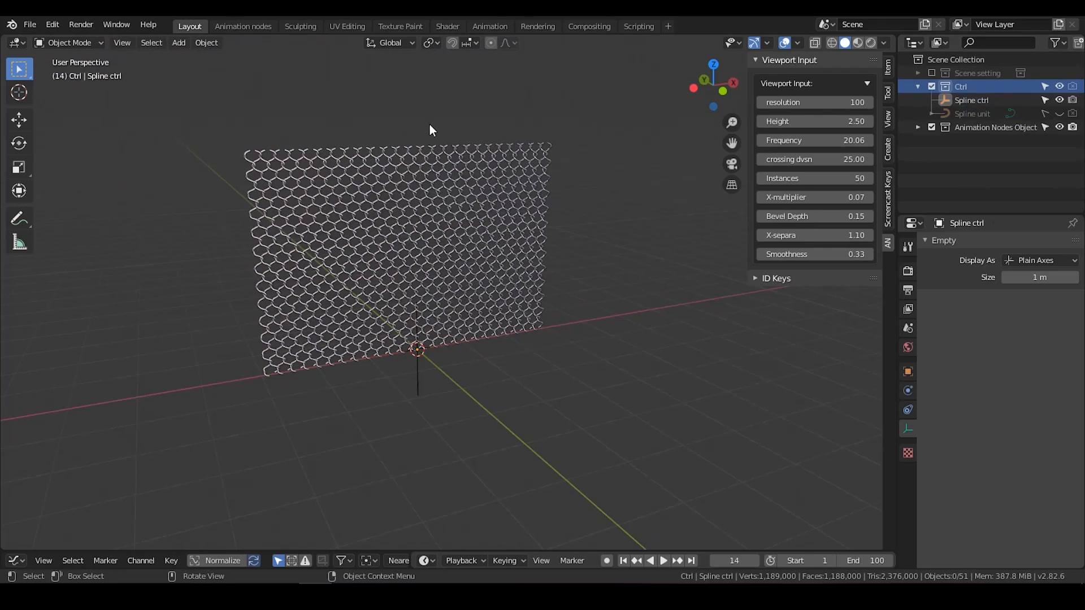
left_click(232, 29)
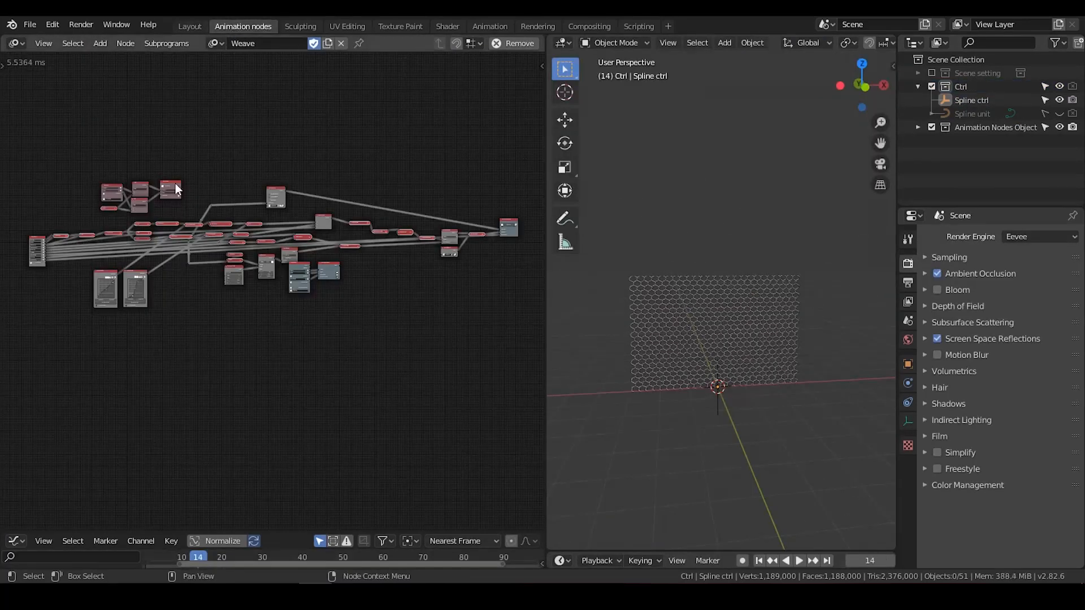
key("t")
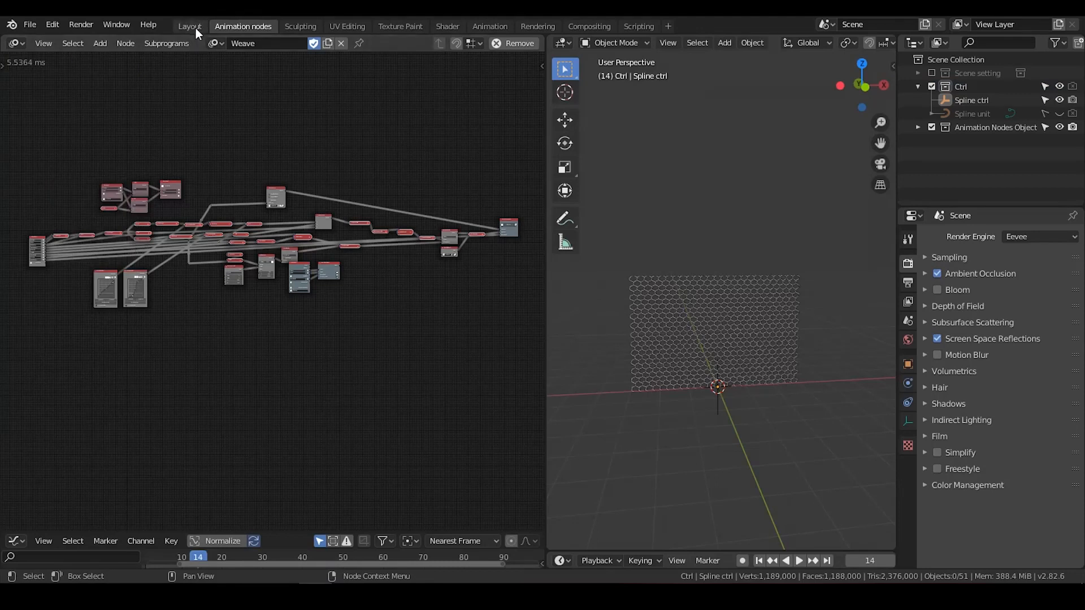
left_click(195, 26)
Select the Spline ctrl empty and move it up about 1.5 m along the global Z axis
middle_click_drag(424, 388, 503, 328)
left_click(421, 372)
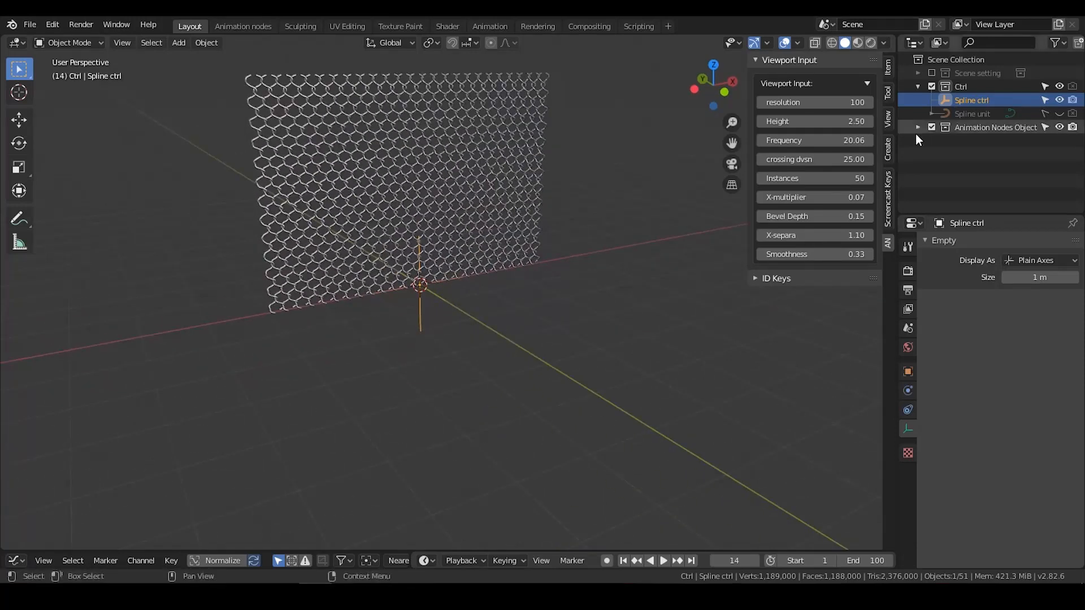
middle_click_drag(571, 233, 578, 288)
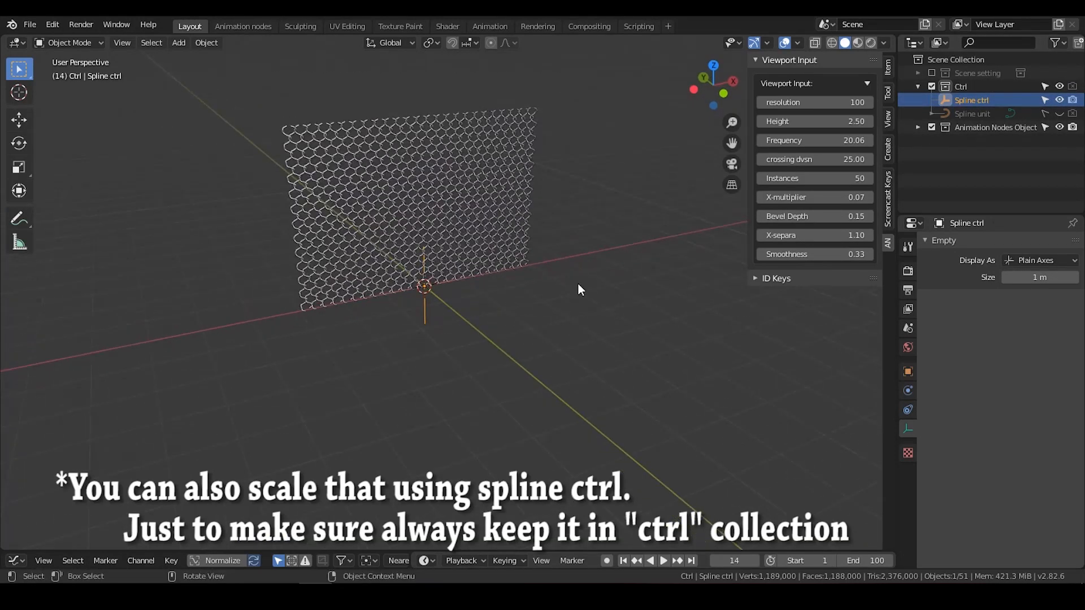
key("g")
key("z")
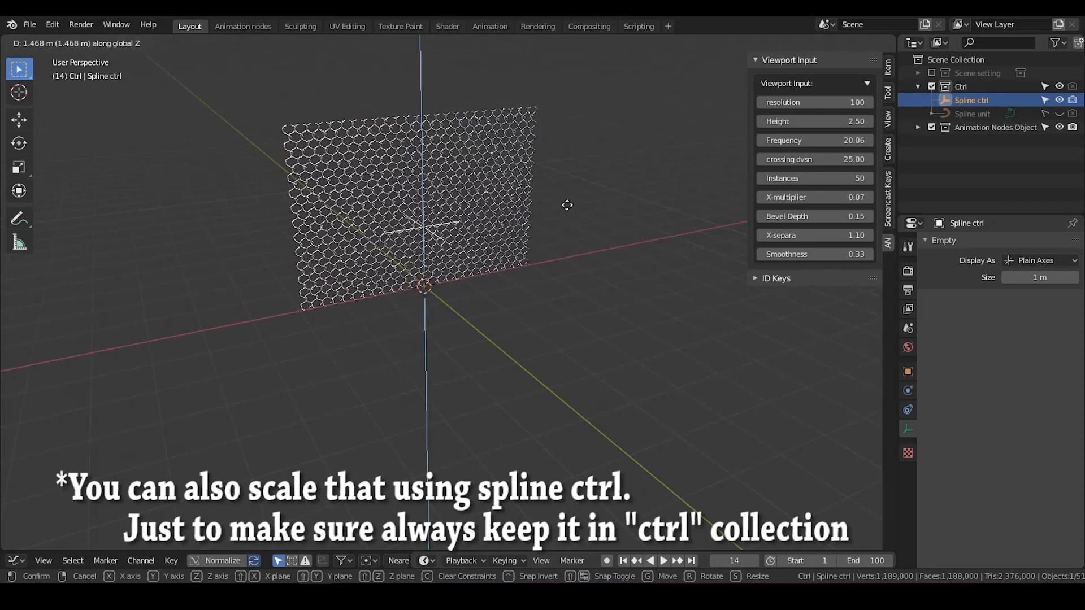
left_click(567, 206)
middle_click_drag(566, 205, 568, 253)
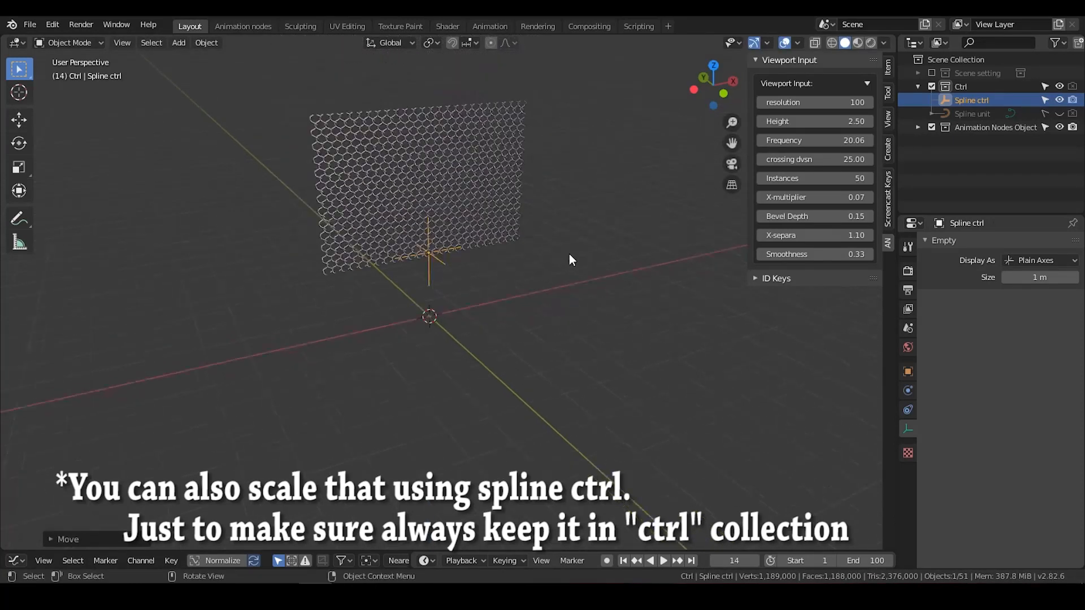
Move the Spline ctrl empty down below the origin along Z and back up by about 2.8 m
key("g")
key("z")
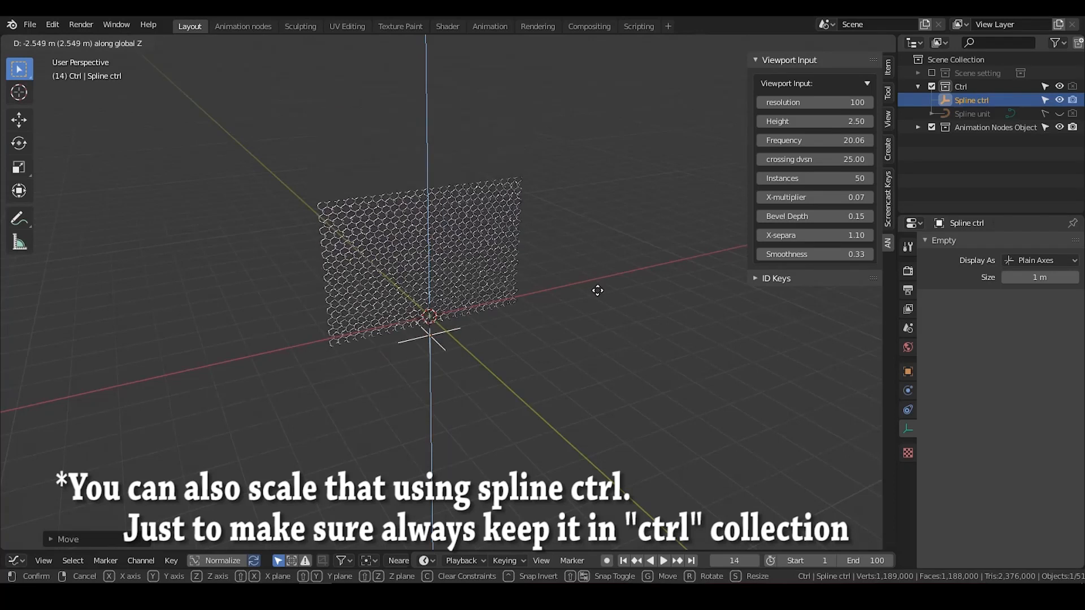
left_click(597, 314)
key("g")
key("z")
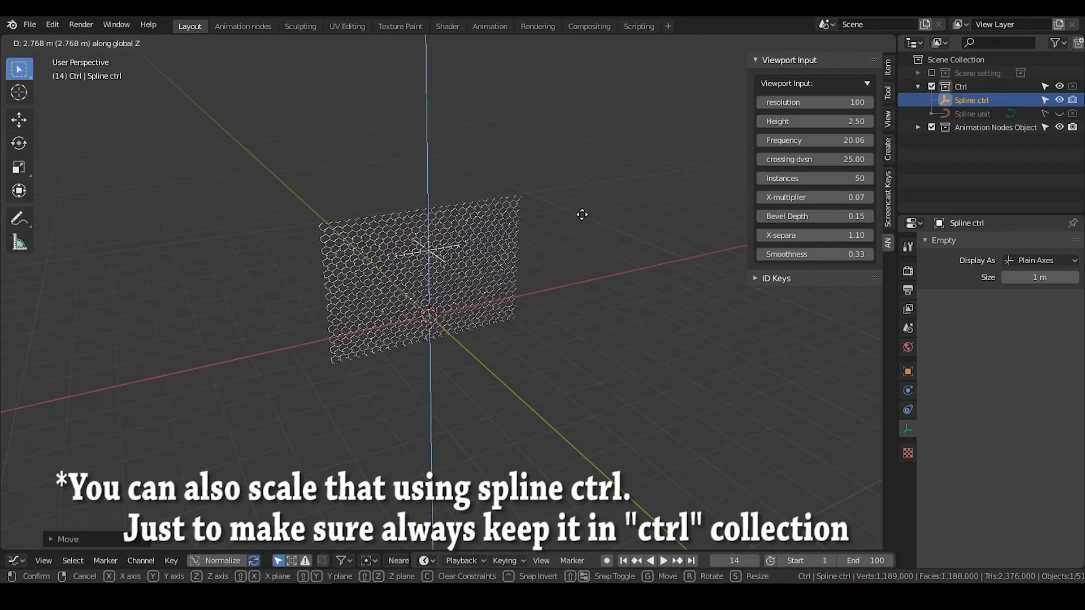
left_click(583, 216)
Rotate the Spline ctrl empty about a quarter turn around the global Z axis
mouse_move(611, 243)
middle_mouse_down()
mouse_move(581, 256)
mouse_move(615, 288)
mouse_move(584, 271)
mouse_move(627, 241)
middle_mouse_up()
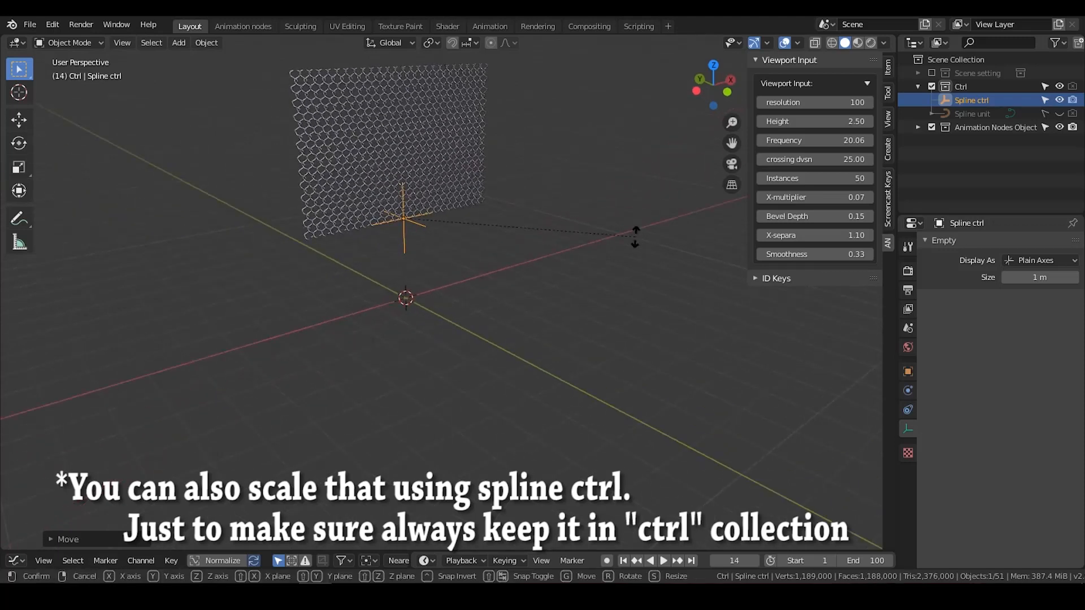
key("r")
key("z")
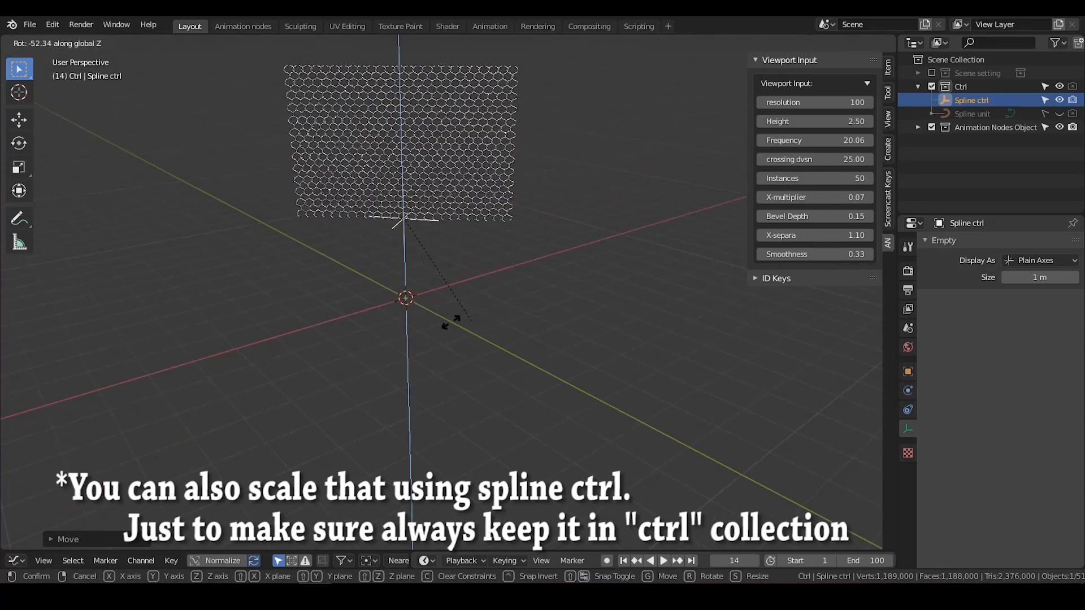
left_click(394, 327)
middle_click_drag(394, 326, 555, 341)
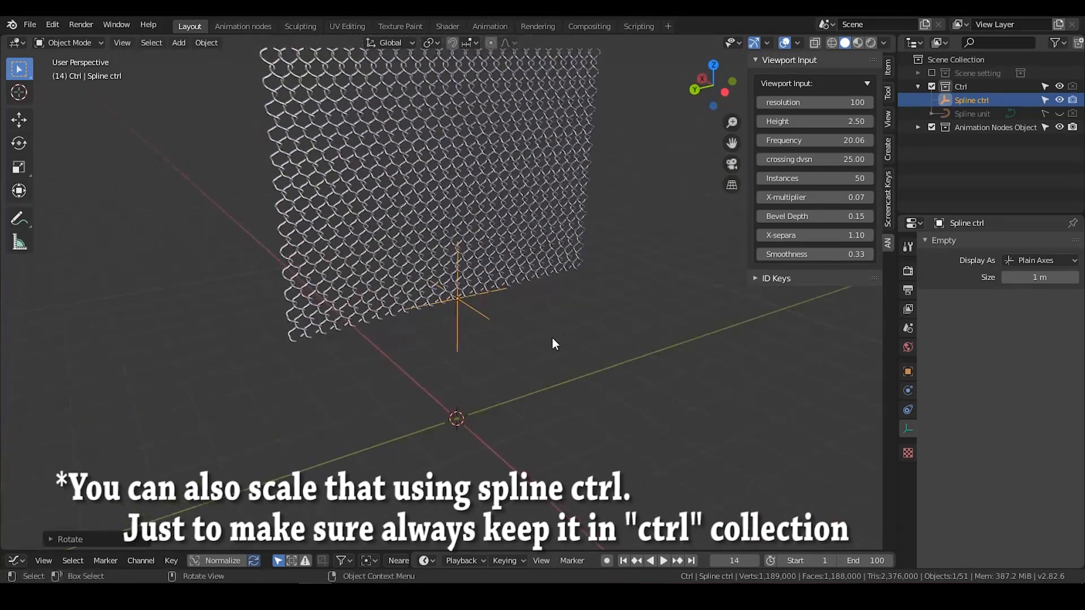
Try an X-separa of 2.5 on the rotated mesh and set it back to 1.1
left_click(804, 234)
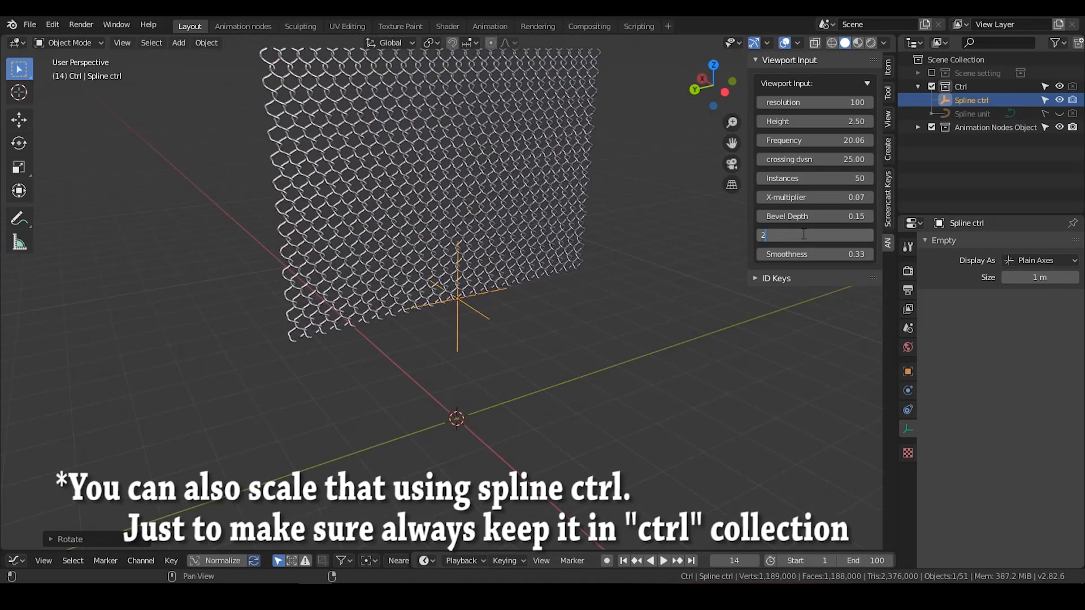
type("2.5")
key("Return")
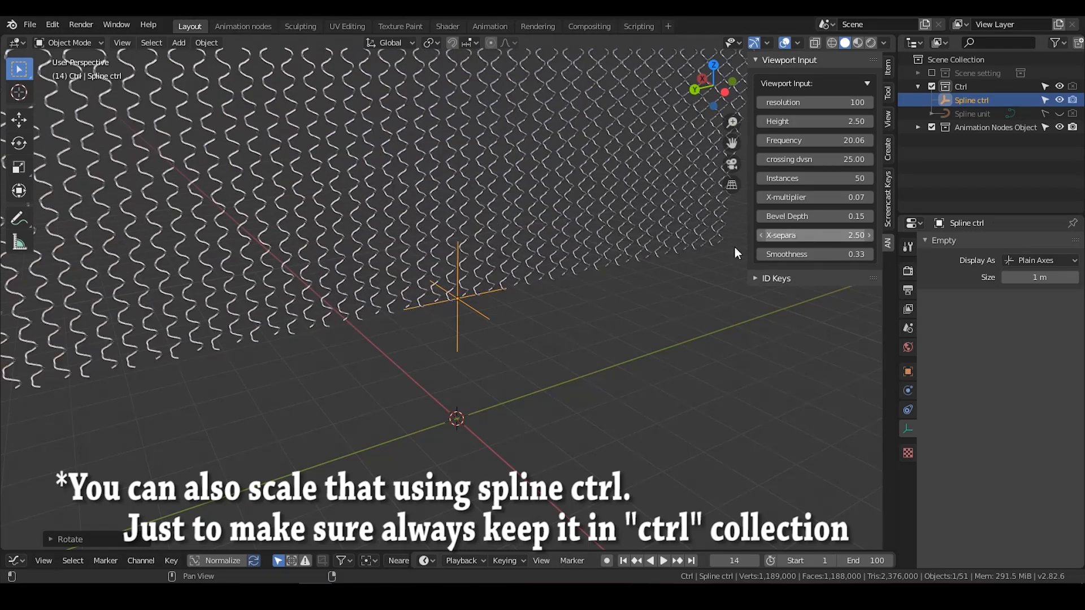
left_click(797, 237)
type("1")
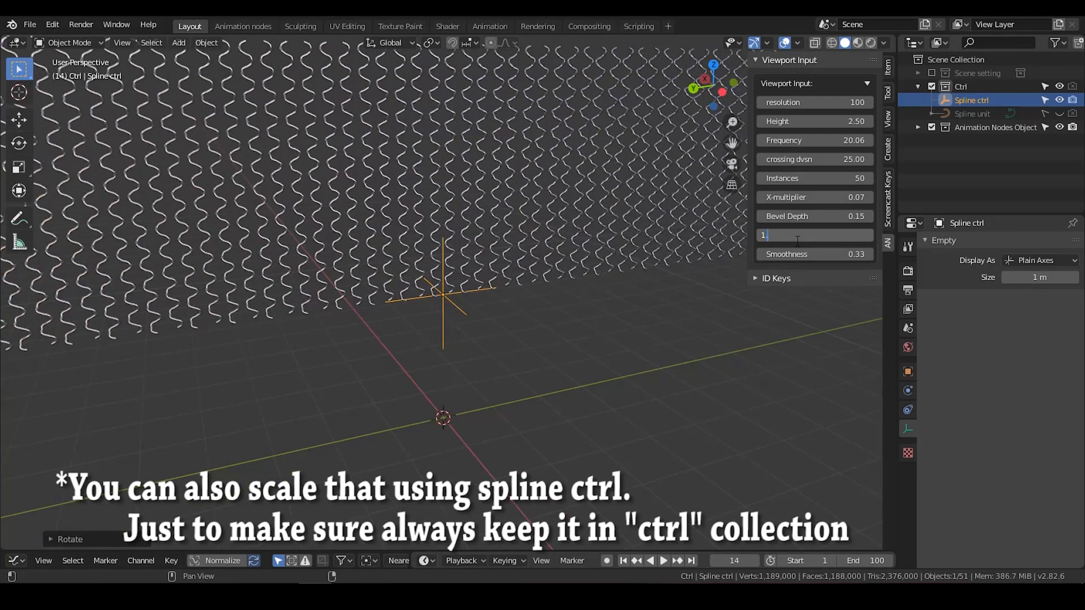
type(".1")
key("Return")
middle_click_drag(589, 243, 565, 274)
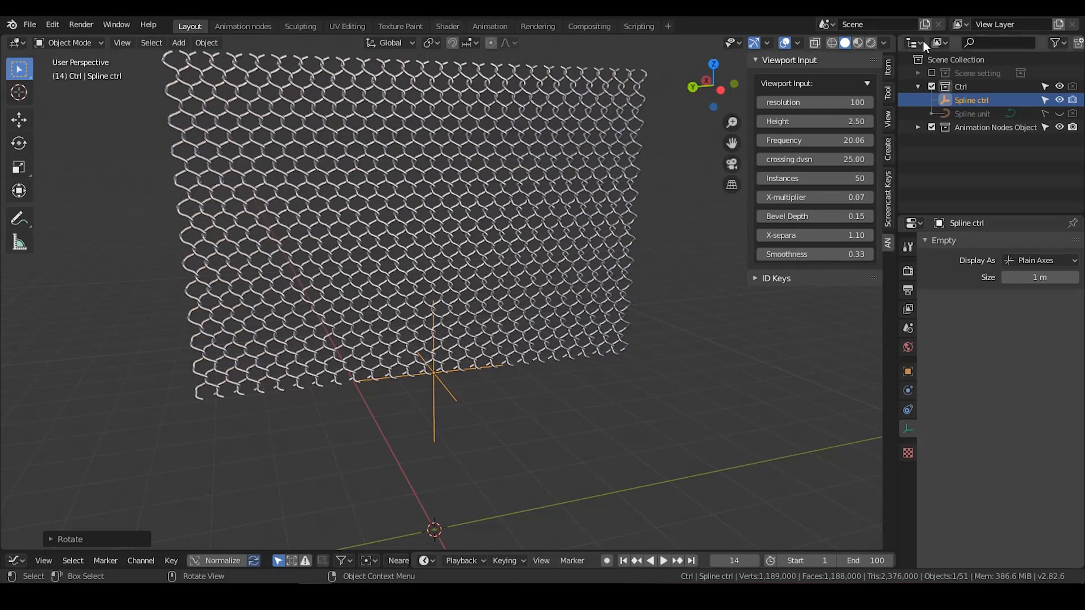
Preview the mesh in rendered shading, look at the Shader workspace, and return to solid shading in Layout
left_click(872, 43)
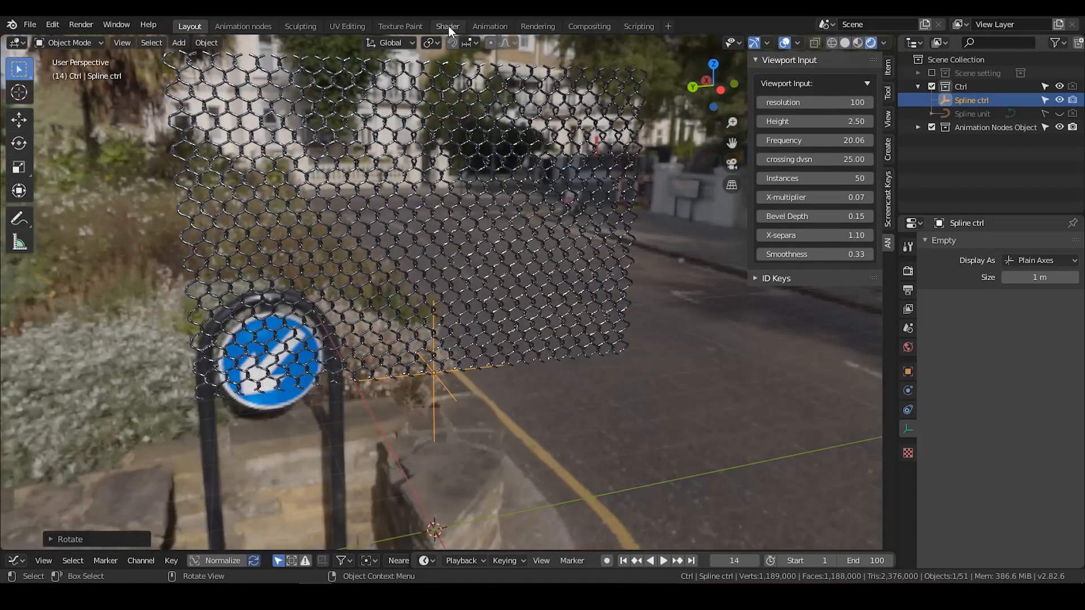
left_click(448, 26)
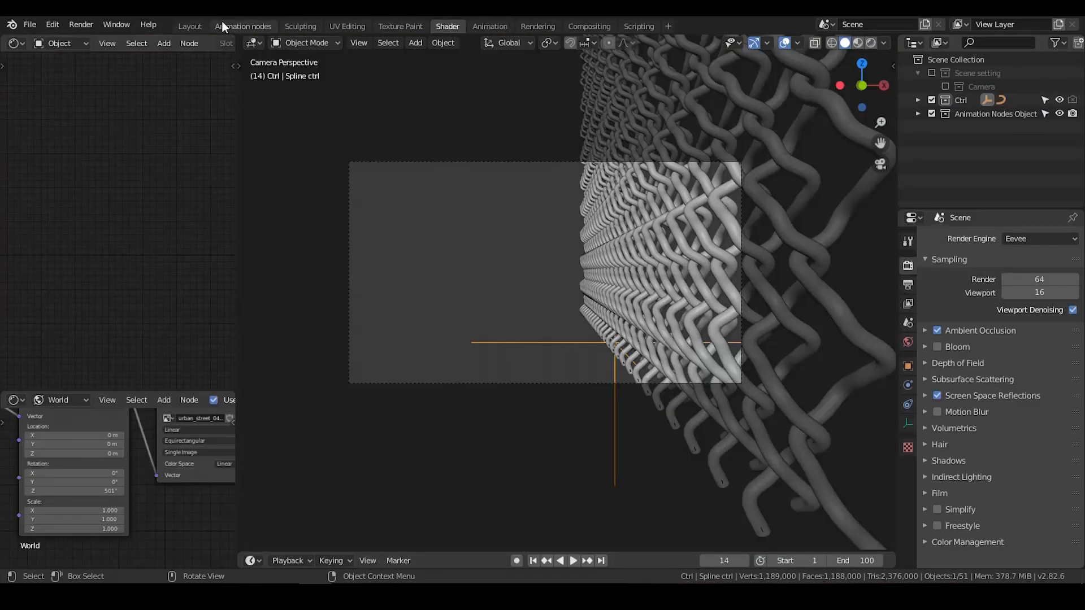
left_click(195, 26)
mouse_move(509, 231)
middle_mouse_down()
mouse_move(456, 226)
mouse_move(475, 218)
mouse_move(492, 228)
mouse_move(472, 230)
mouse_move(474, 211)
mouse_move(489, 216)
middle_mouse_up()
left_click(845, 44)
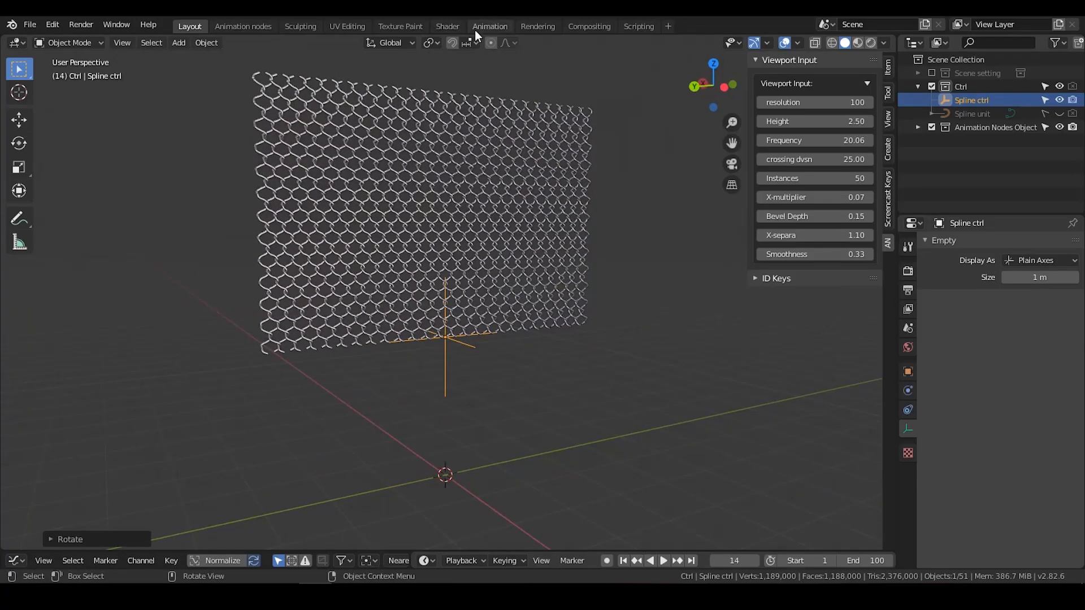
Check the Shader workspace again and examine the raised mesh in Layout from several angles and distances
left_click(448, 26)
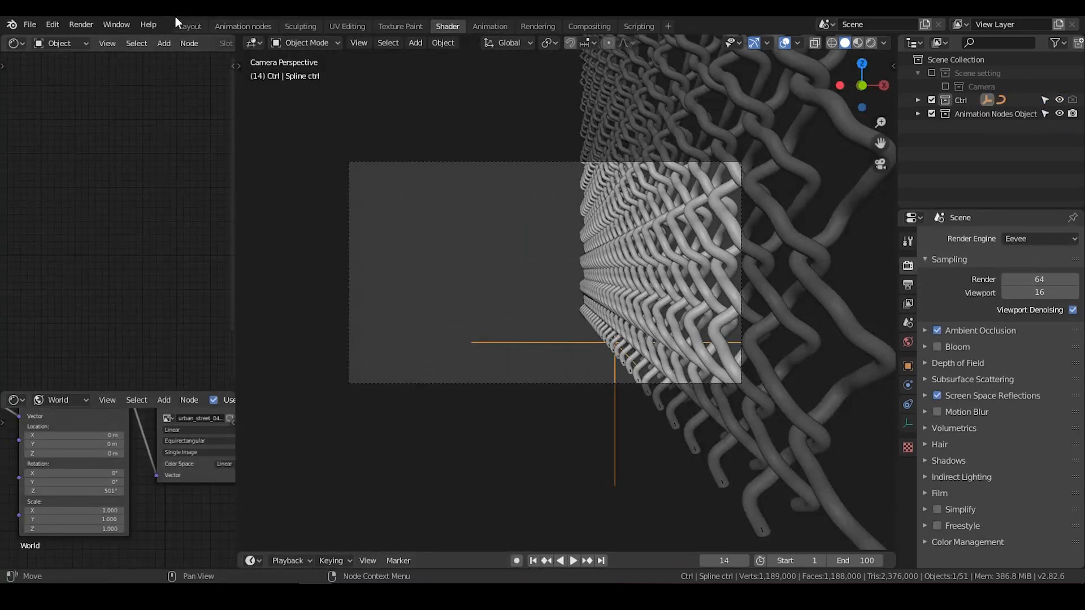
left_click(189, 27)
middle_click_drag(440, 223, 491, 251)
scroll(461, 239, "up", 2)
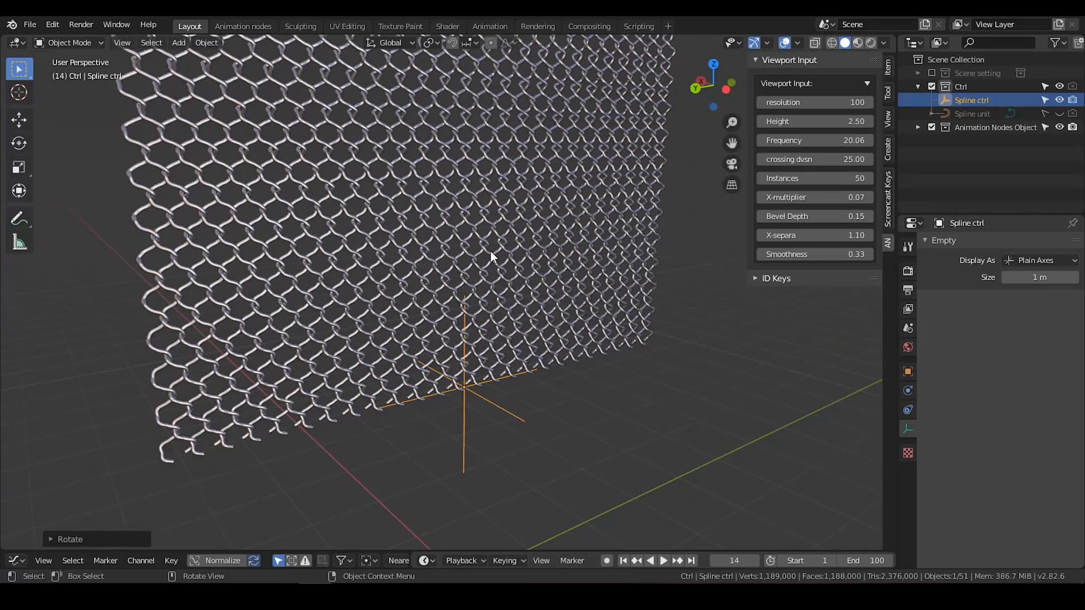
middle_click_drag(465, 228, 485, 282)
scroll(480, 300, "down", 2)
scroll(447, 280, "up", 4)
scroll(483, 296, "down", 5)
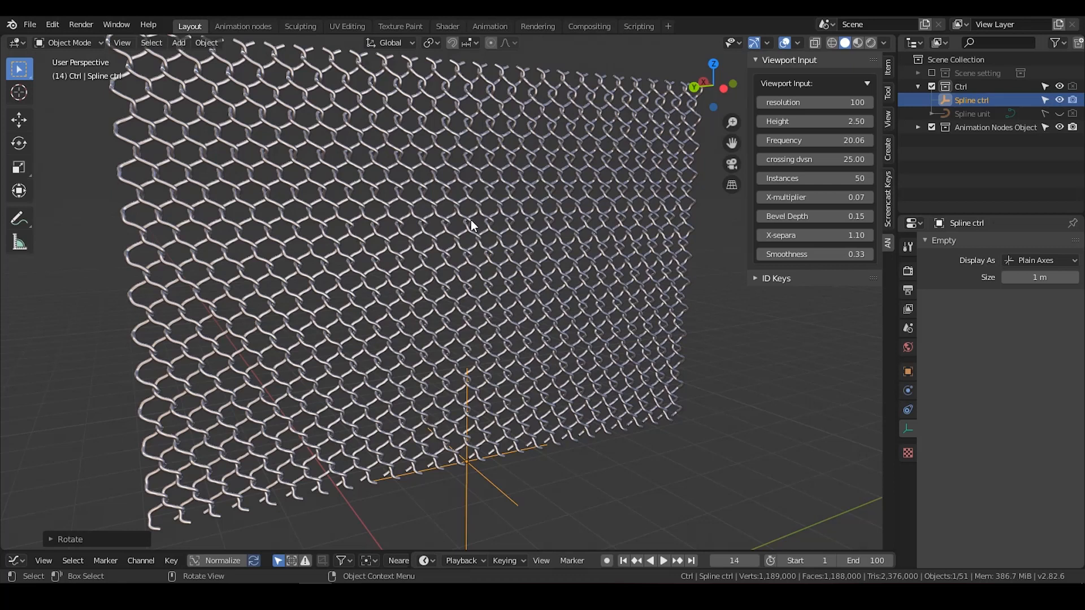
middle_click_drag(470, 219, 483, 227)
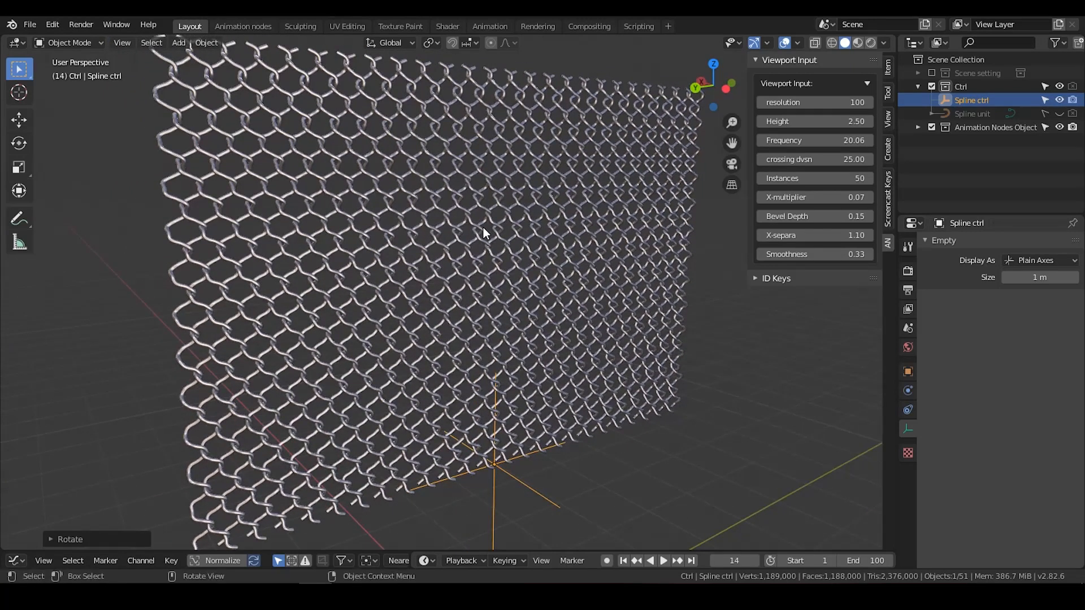
Look over the Weave node tree in the Animation nodes workspace and return to Layout
left_click(241, 28)
mouse_move(362, 293)
middle_mouse_down()
mouse_move(399, 305)
mouse_move(370, 290)
middle_mouse_up()
scroll(367, 303, "up", 1)
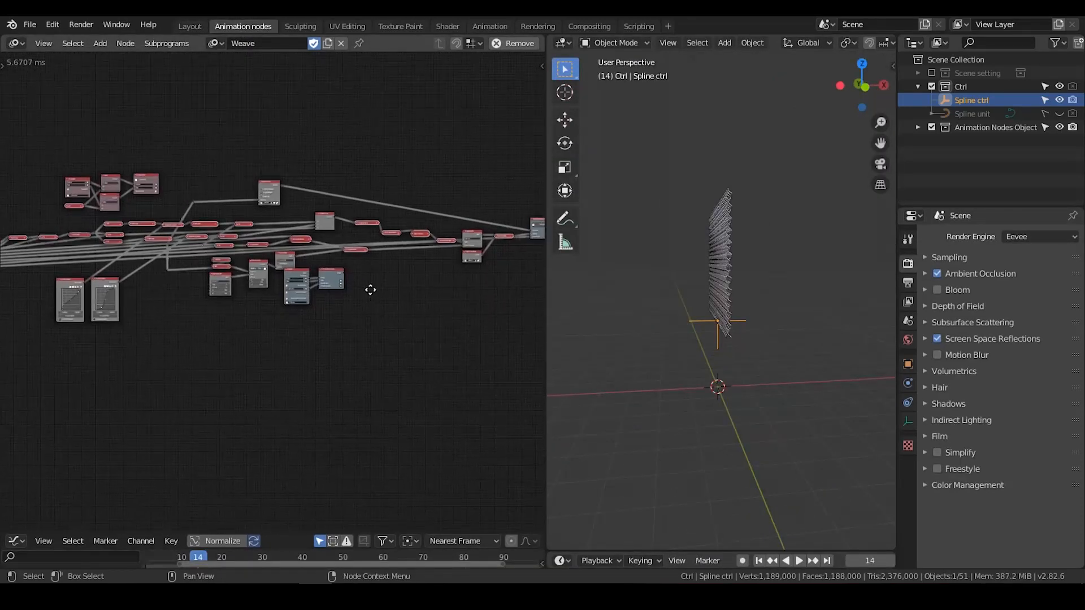
scroll(371, 292, "down", 1)
left_click(189, 26)
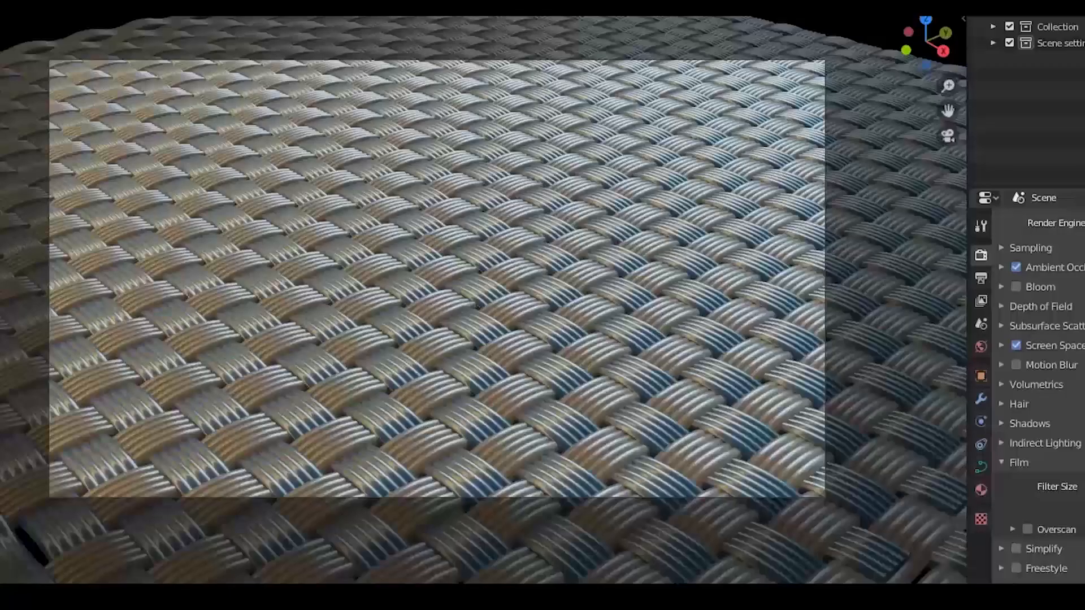
Show the Weave inputs of the basket-weave scene and set the unit-d-dvsn to 6
key("n")
left_click(905, 107)
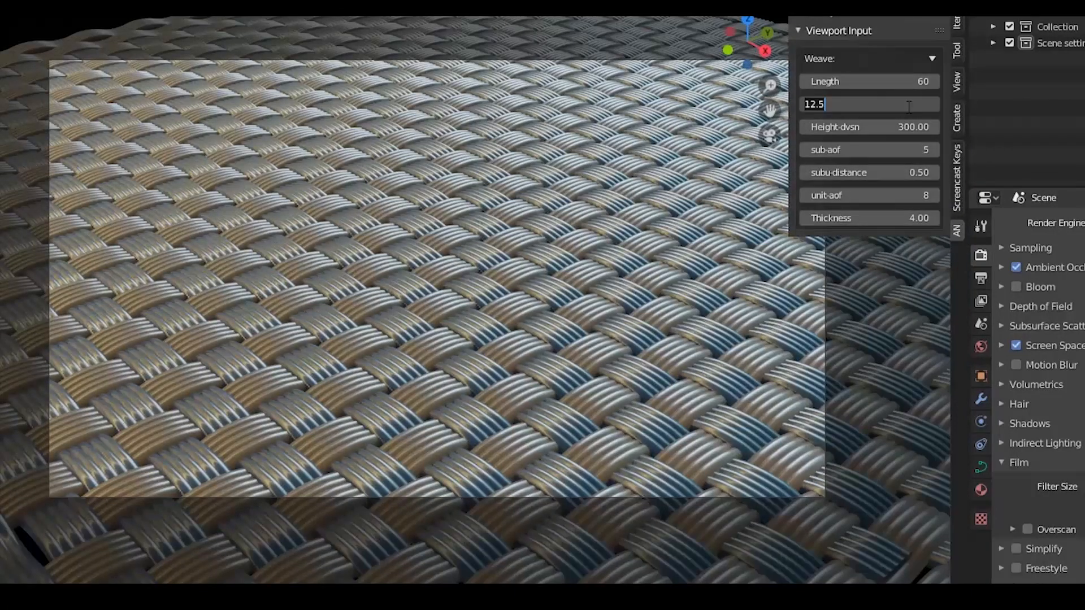
type("6")
Try a sub-aof of 10 on the basket weave and set it back to 5
left_click(883, 148)
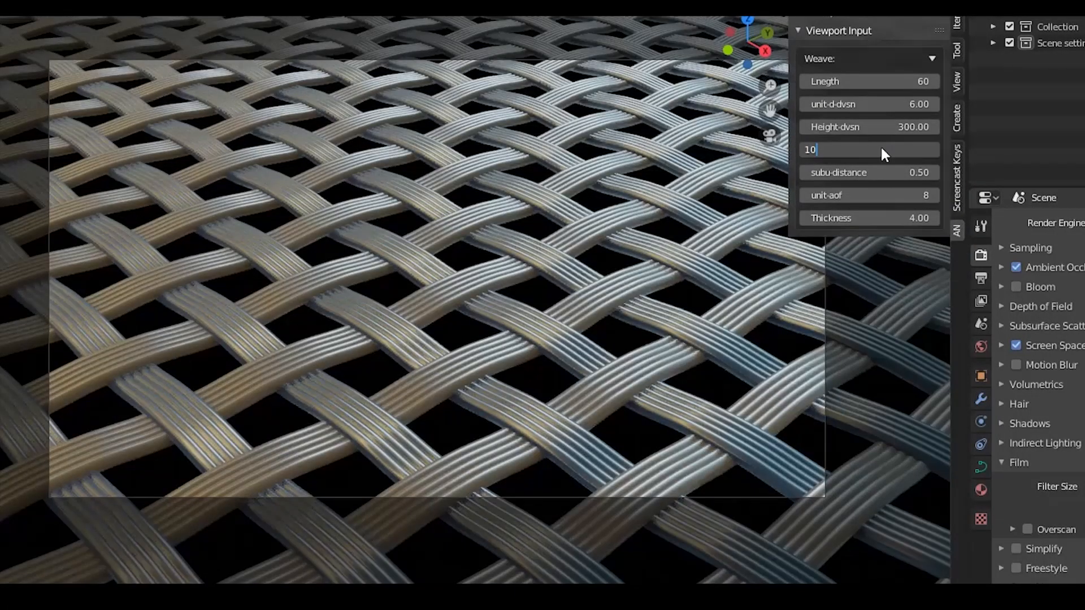
type("10")
key("Return")
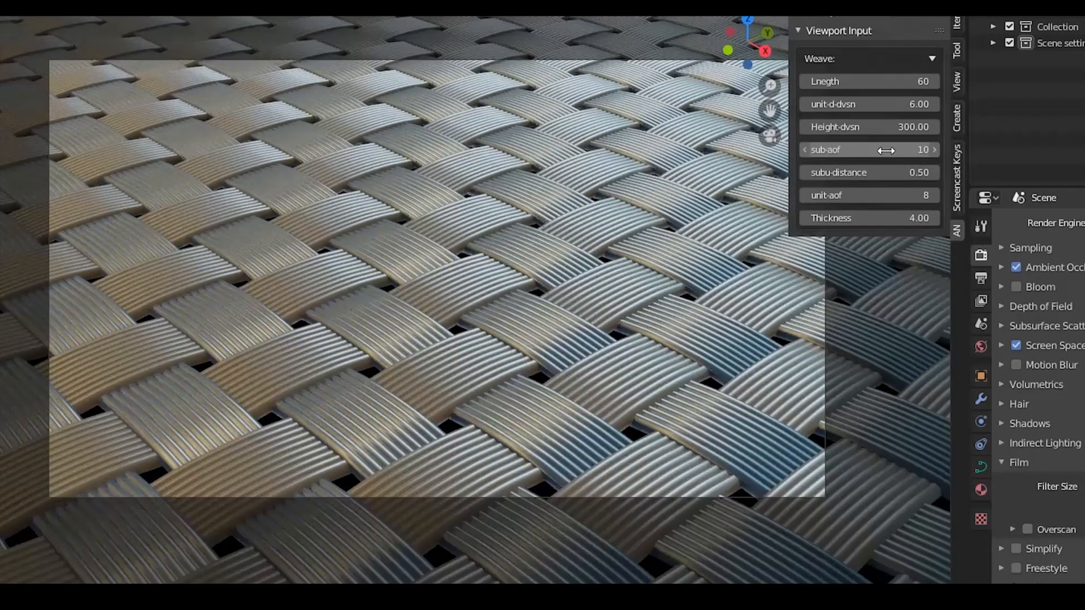
left_click(886, 150)
type("5")
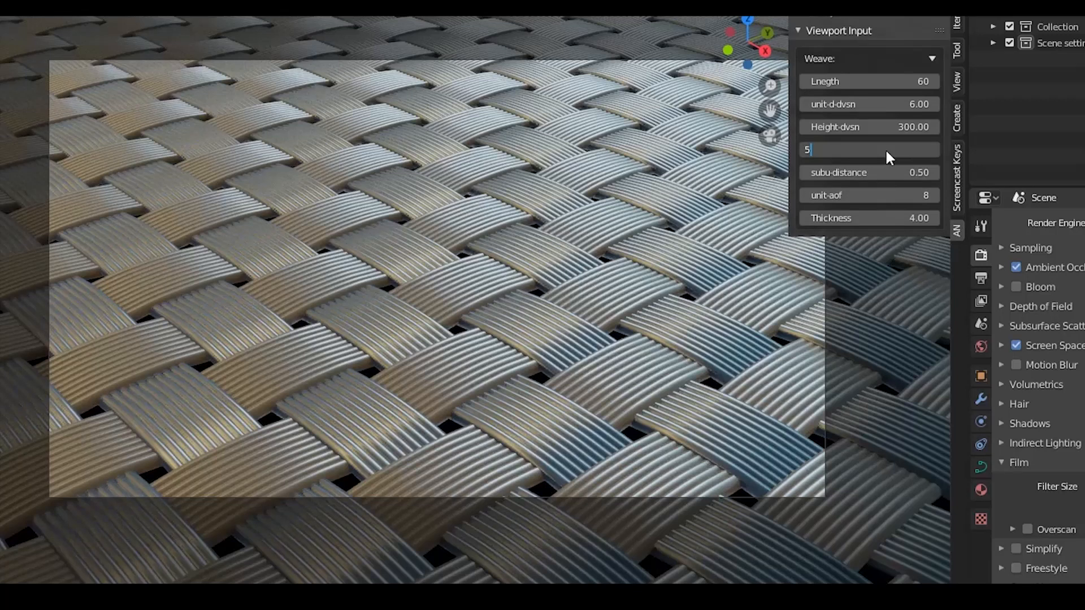
key("Return")
Set the weave's subu-distance to 1 to spread the strands within each band
left_click(890, 170)
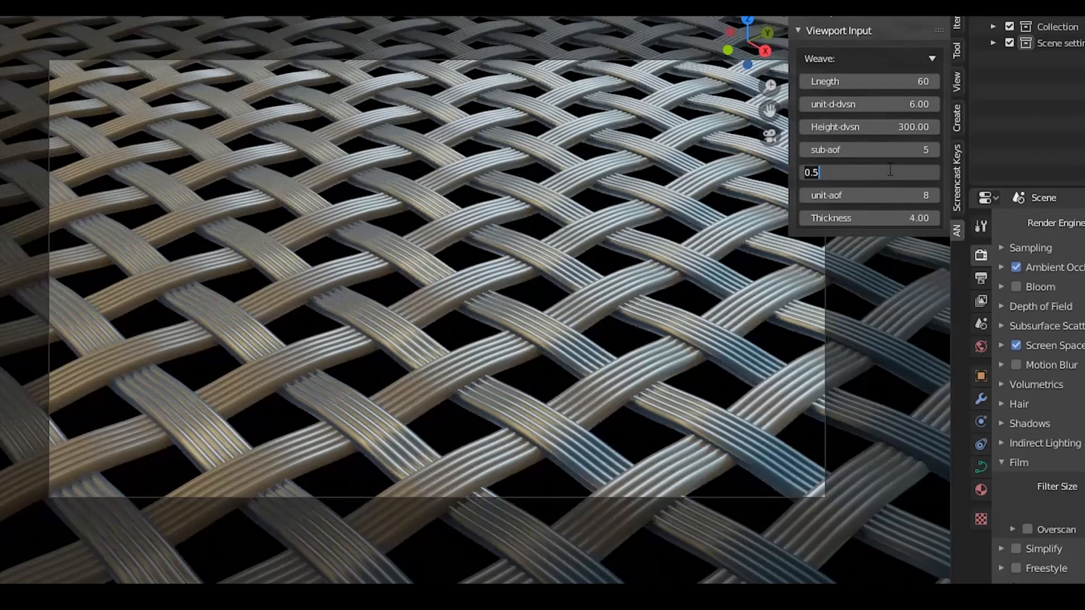
type("1")
key("Return")
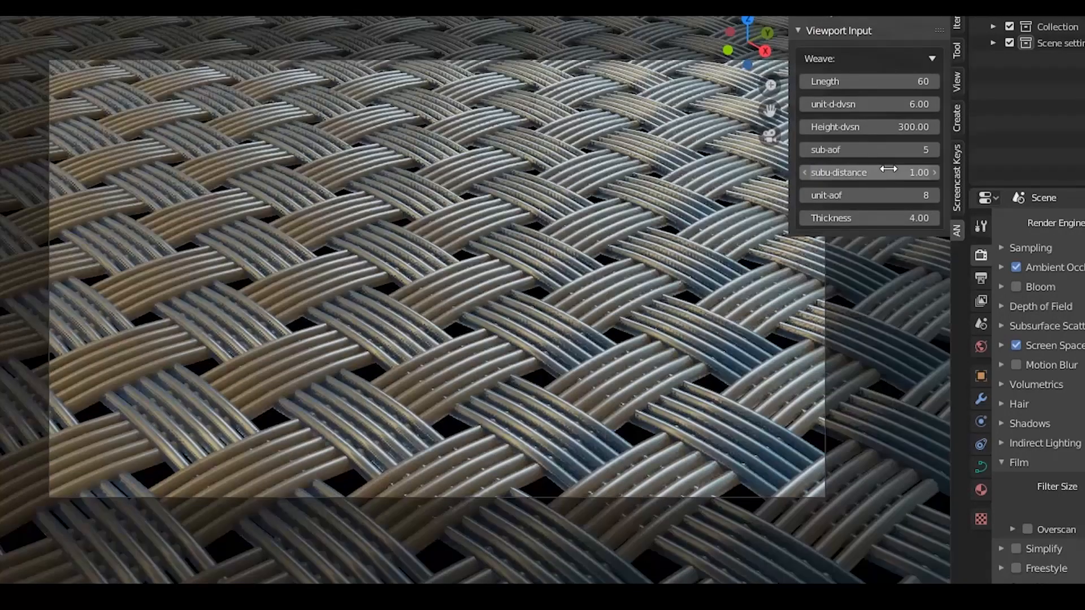
Try a strand Thickness of 2 and set it back to 4
left_click(898, 220)
type("2")
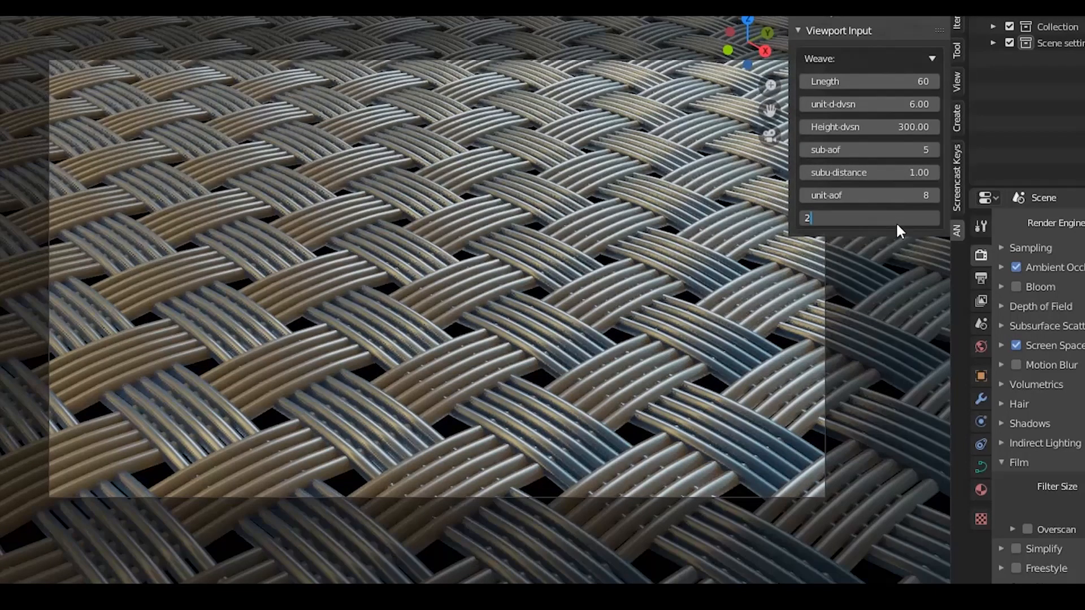
key("Return")
left_click(896, 218)
type("4")
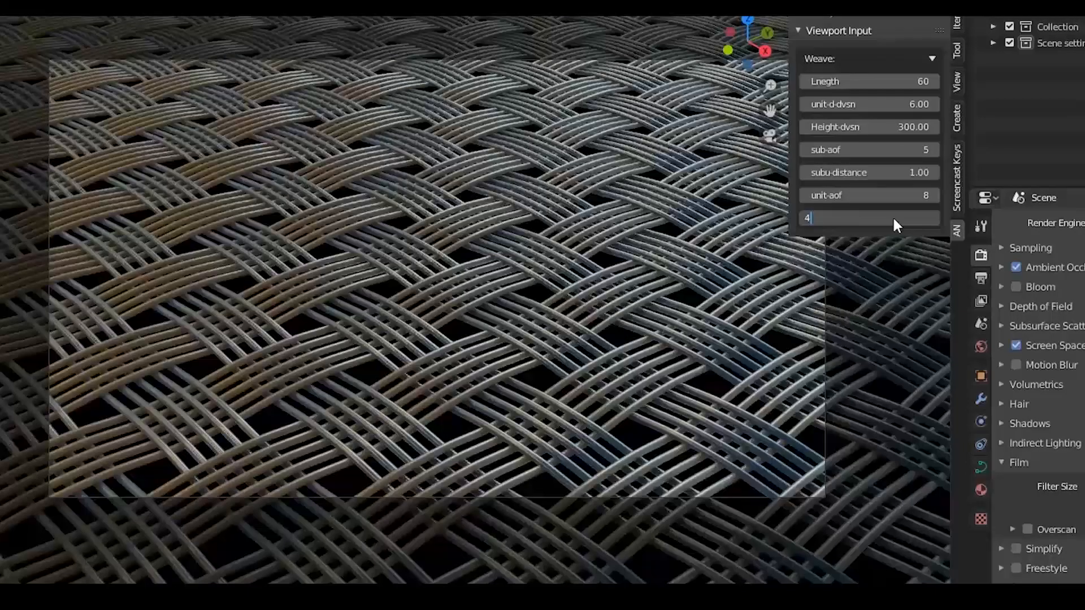